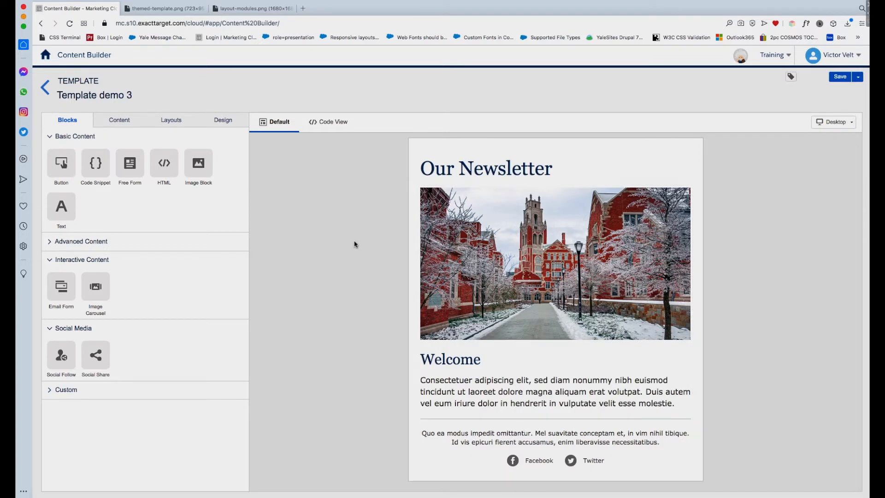
Step: Review the themed-template and layout-modules reference images, and return to the Template demo 3 editor
click(161, 10)
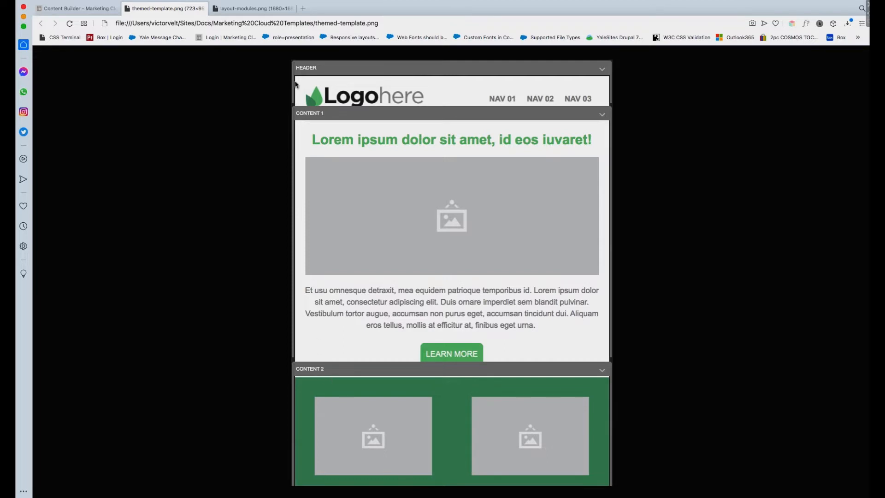
click(264, 13)
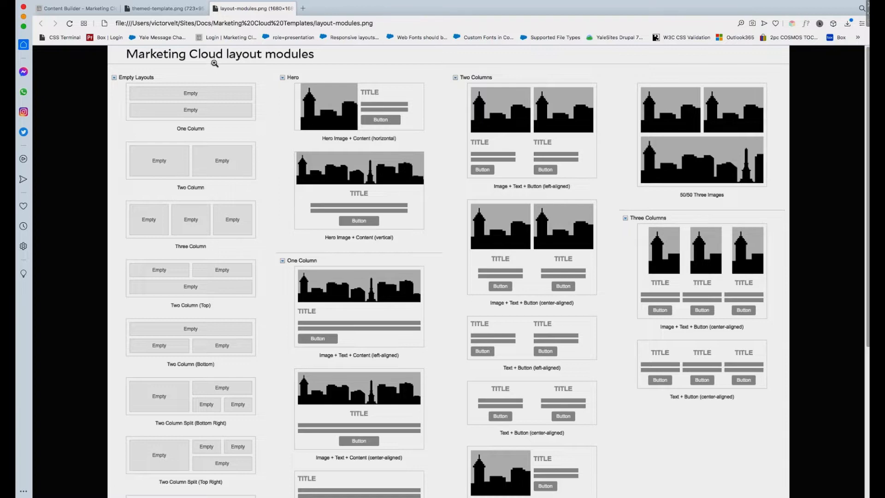
click(91, 9)
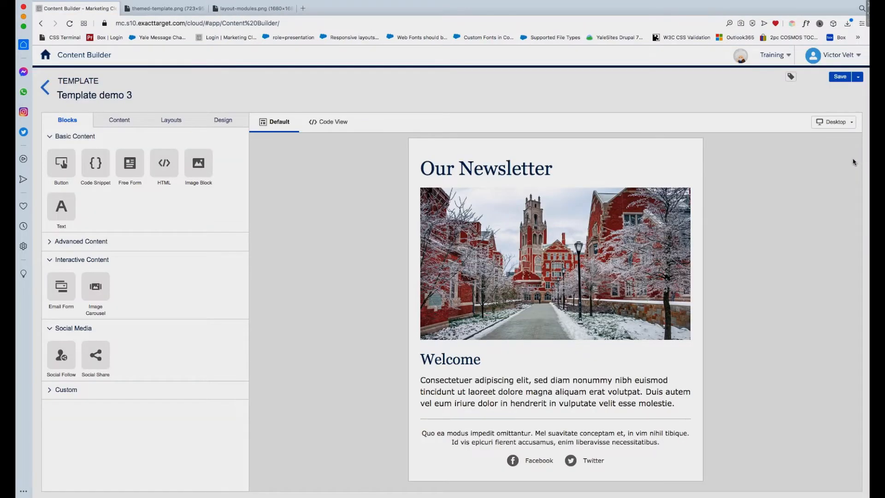
Step: Insert an empty Two Column layout beneath the Welcome paragraph in the template
click(170, 121)
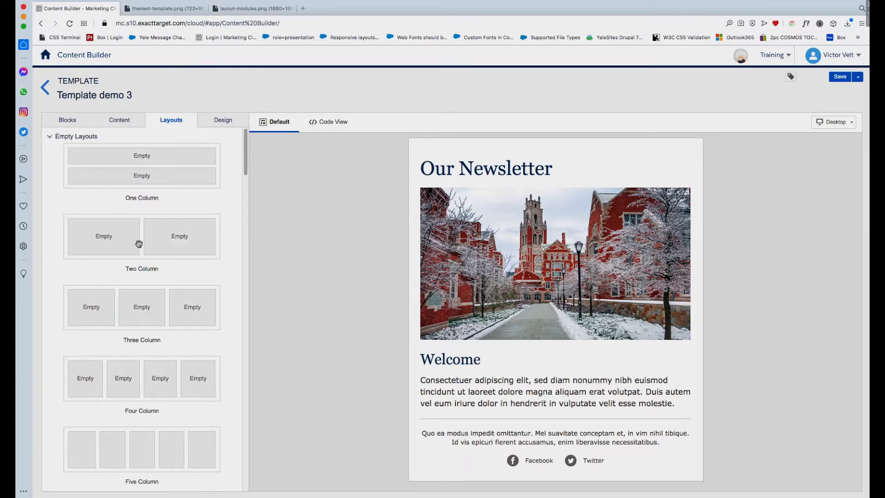
drag(138, 237, 460, 393)
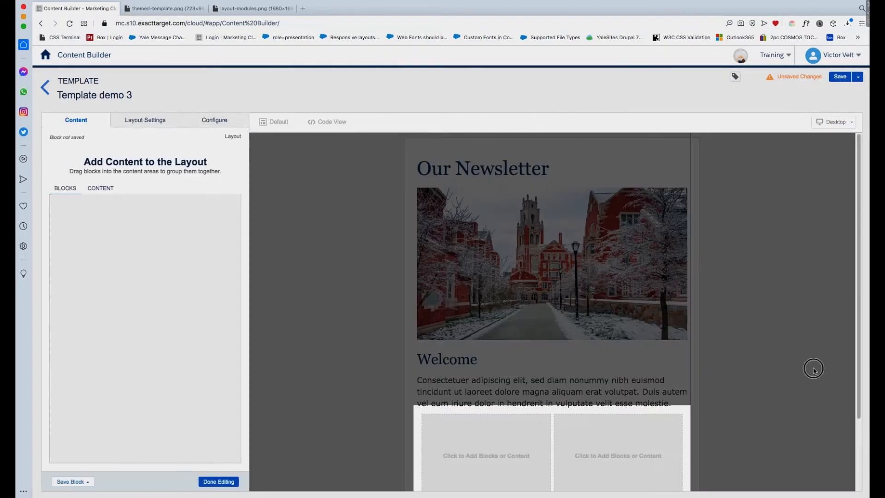
click(822, 368)
drag(859, 321, 847, 405)
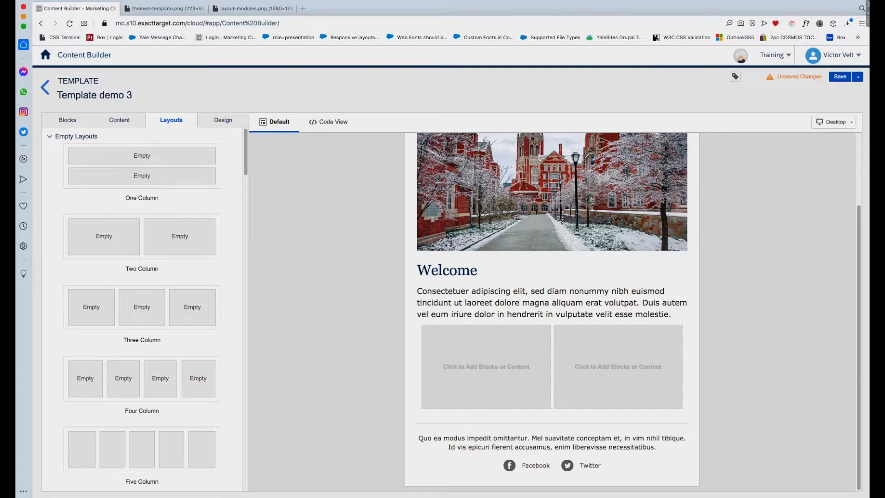
Step: Check the two-column layout's width and side inset against the image and text above with the on-screen pixel rulers
key(super+Tab)
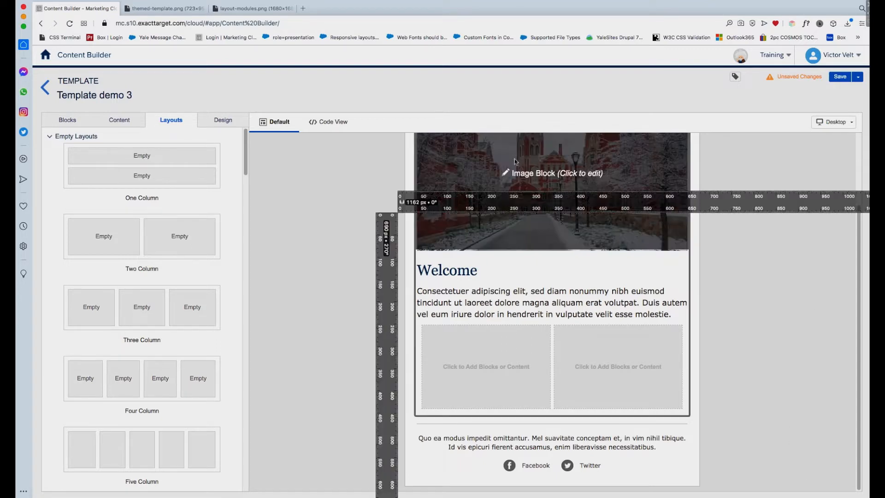
drag(511, 200, 530, 191)
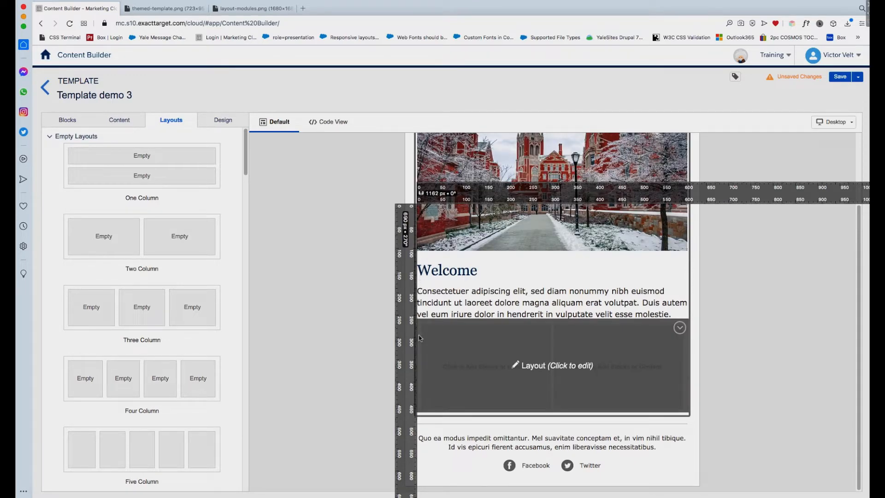
key(Escape)
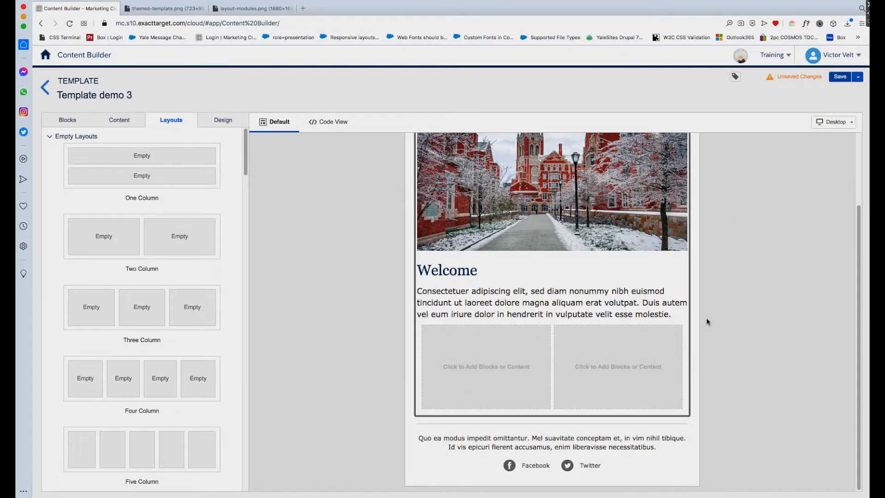
Step: Clear the two-column layout's padding to 0 px on all sides and finish editing the layout
click(592, 331)
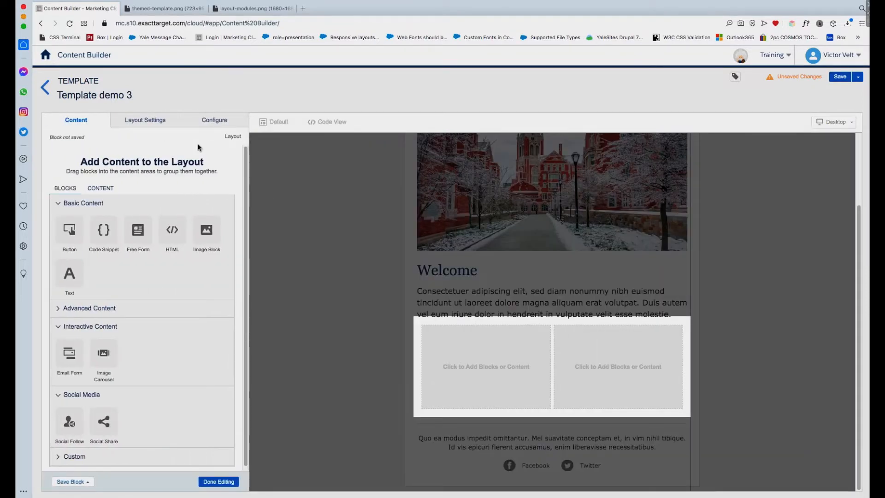
click(158, 120)
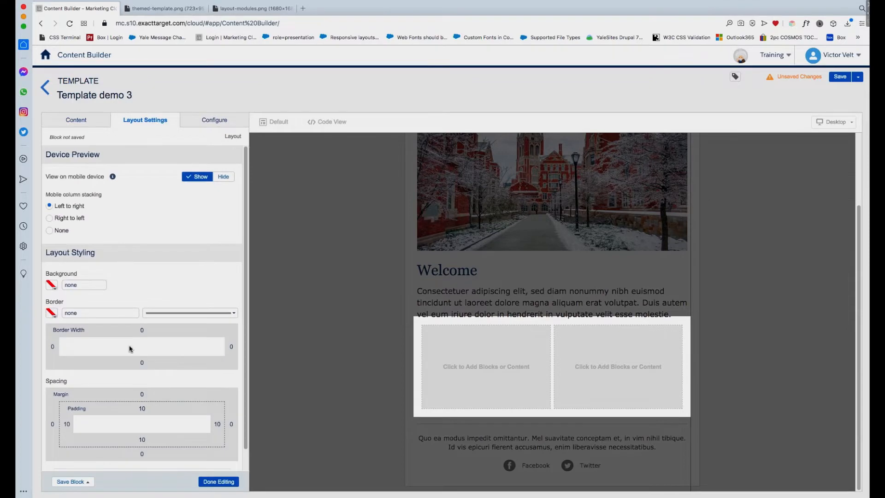
click(170, 411)
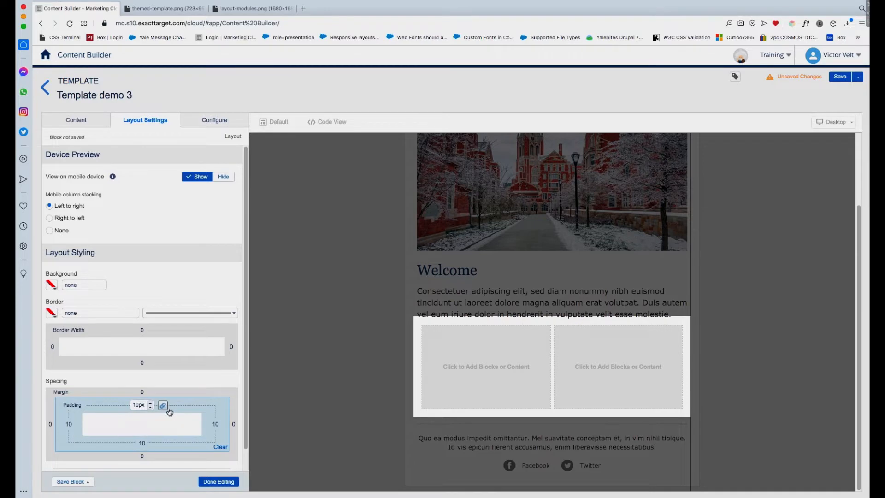
click(223, 448)
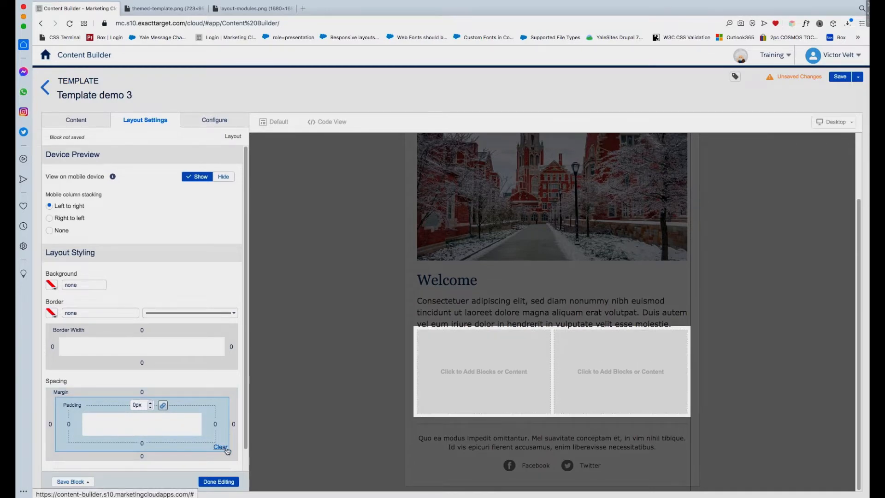
click(218, 481)
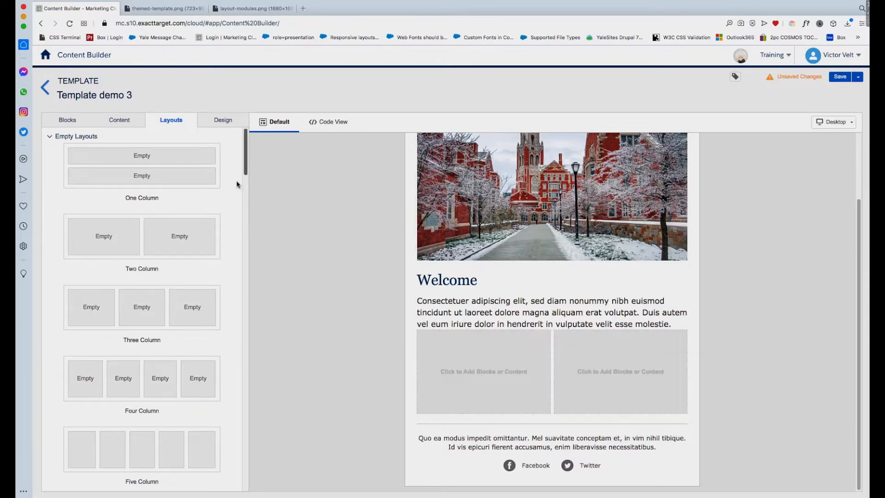
Step: Widen the space between the content areas of the two-column layout, keeping the vertical split at 50% each
click(563, 339)
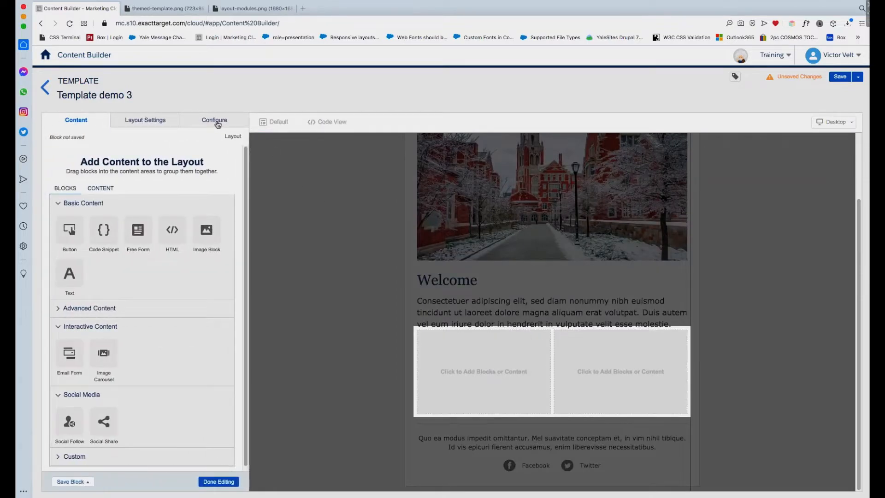
click(216, 122)
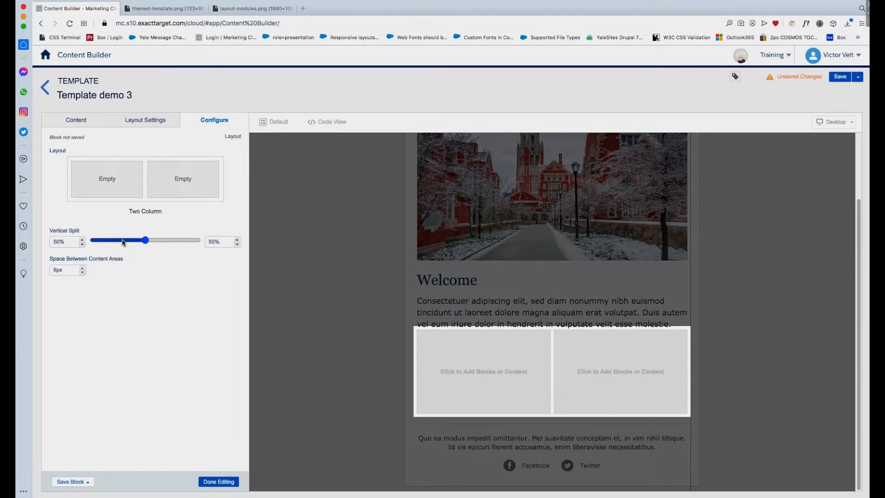
mouse_move(146, 243)
mouse_down()
mouse_move(129, 241)
mouse_move(162, 243)
mouse_move(143, 242)
mouse_up()
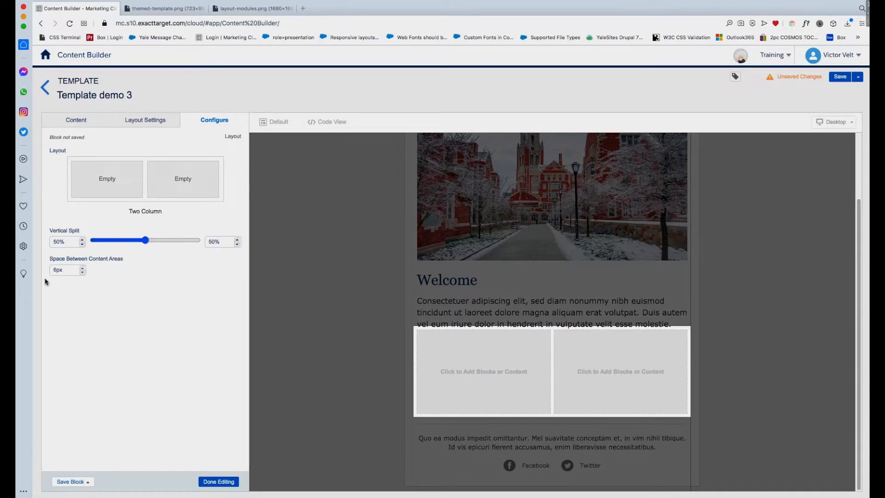
drag(55, 270, 51, 269)
click(155, 282)
click(217, 482)
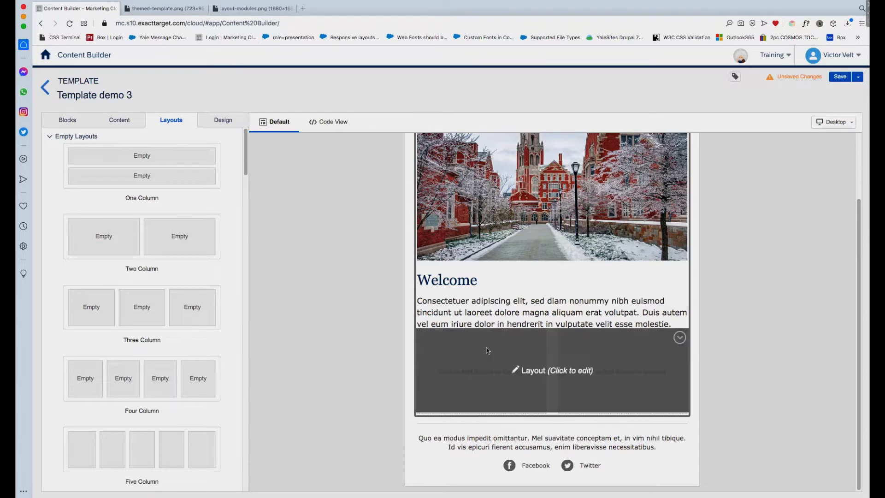
Step: Browse the saved content blocks in the blocks folder under Template Demos
click(75, 122)
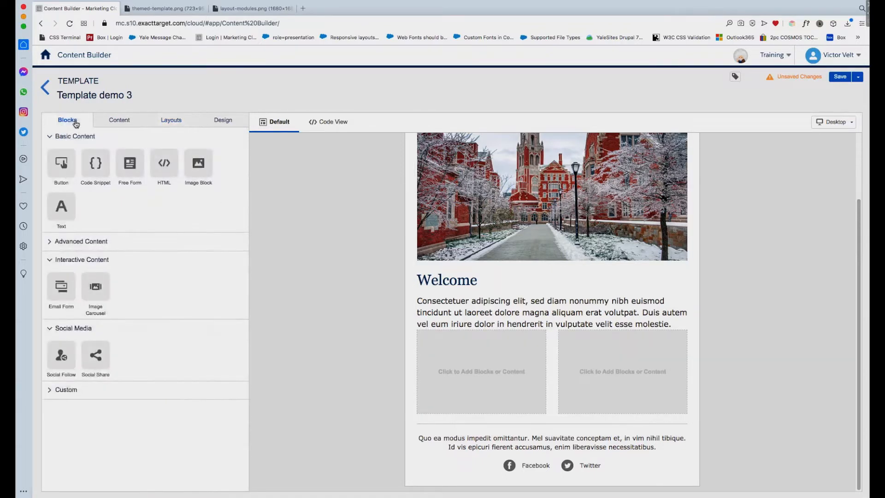
click(119, 122)
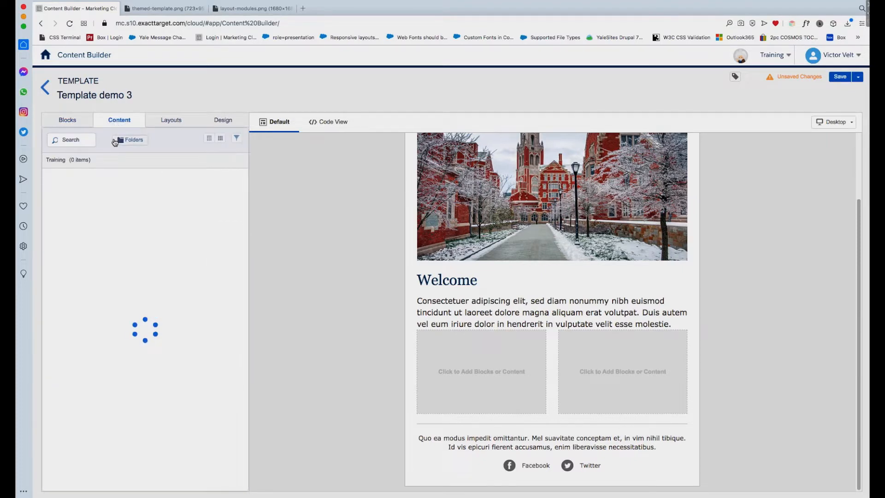
click(138, 140)
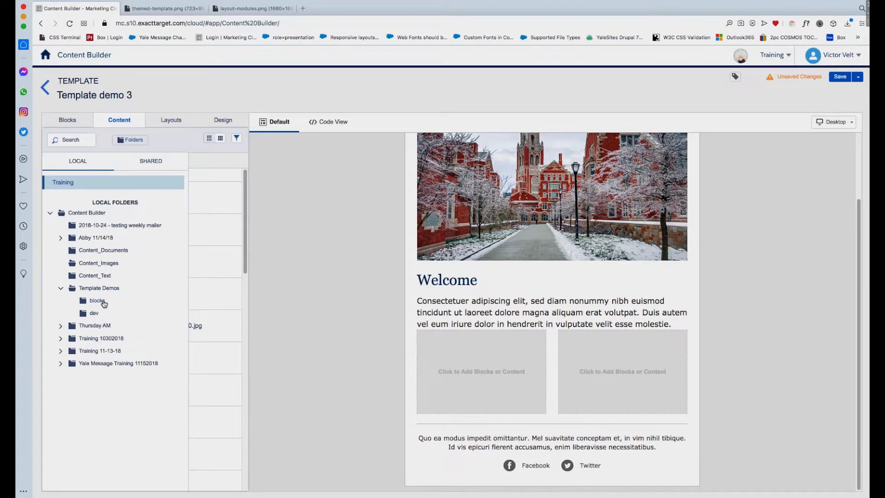
click(106, 303)
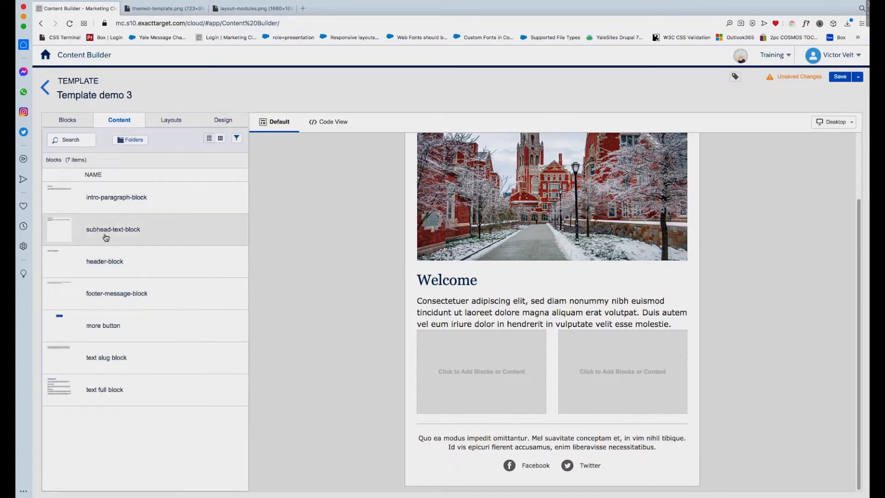
drag(105, 232, 104, 210)
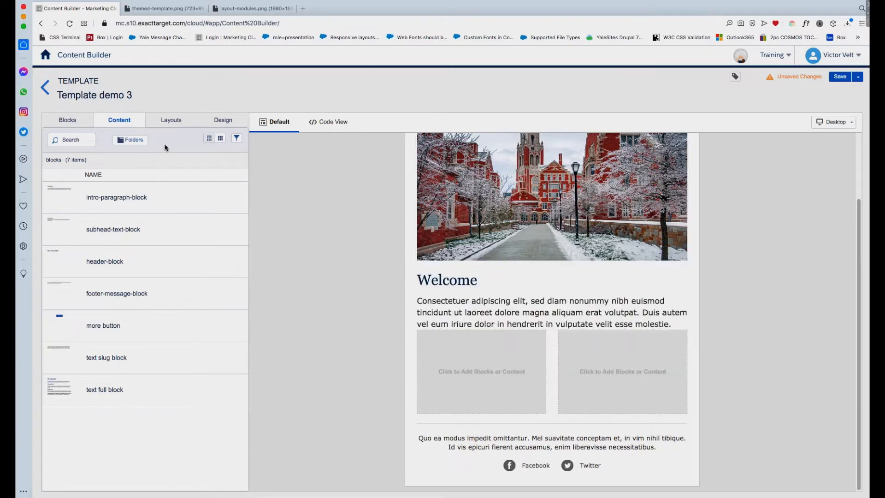
Step: Place the saved subhead-text-block from the blocks folder in the first column of the two-column layout
click(550, 333)
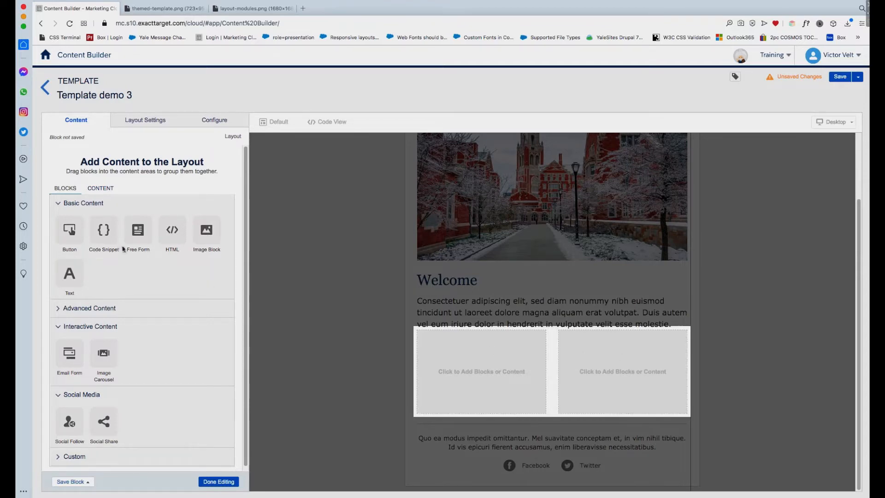
click(101, 189)
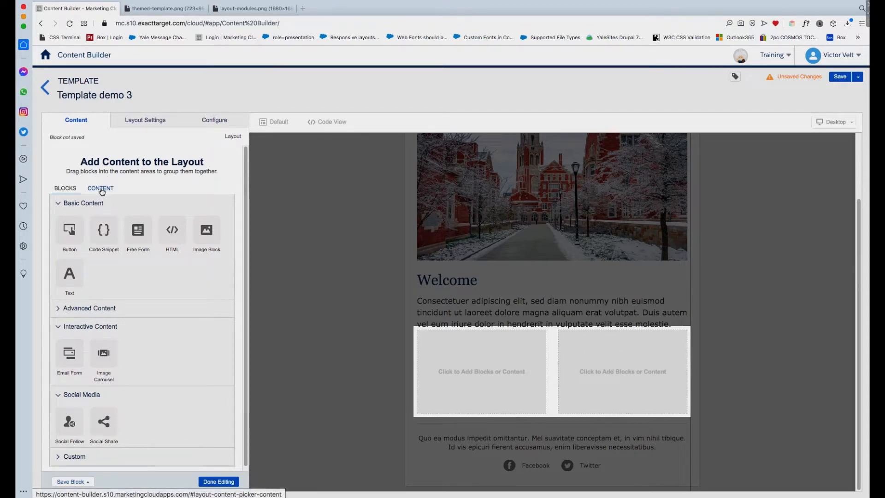
click(153, 209)
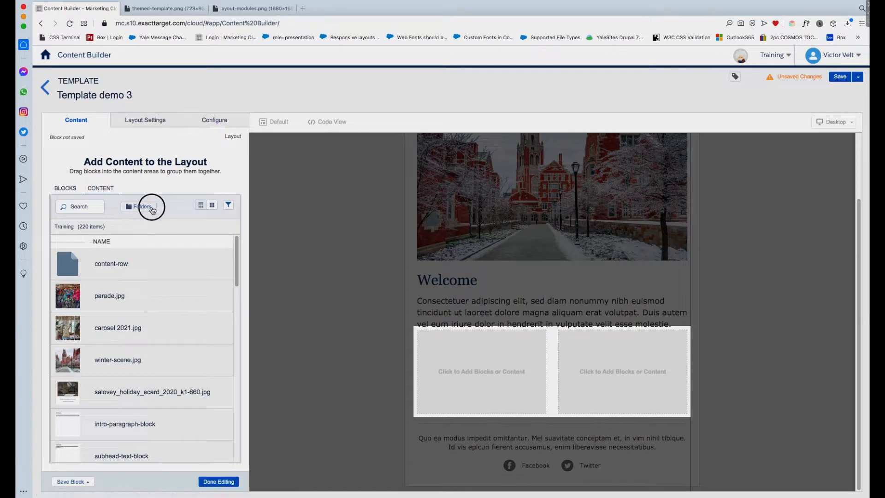
click(112, 368)
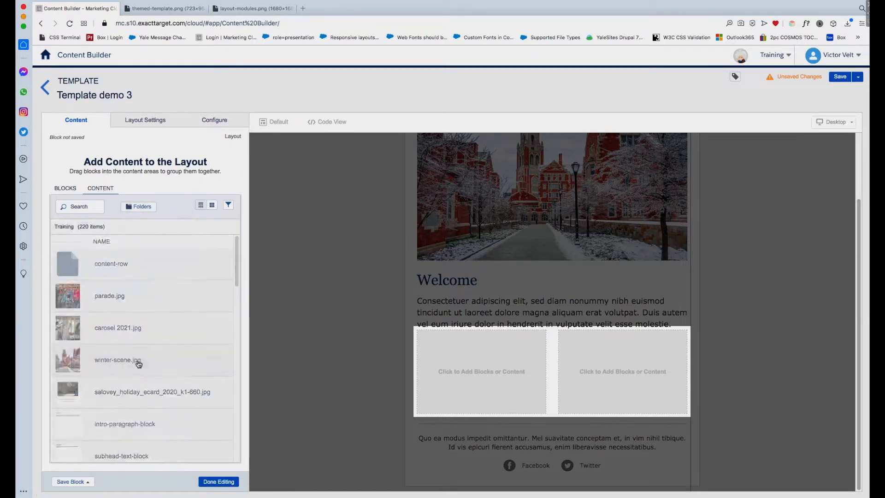
drag(100, 295, 492, 359)
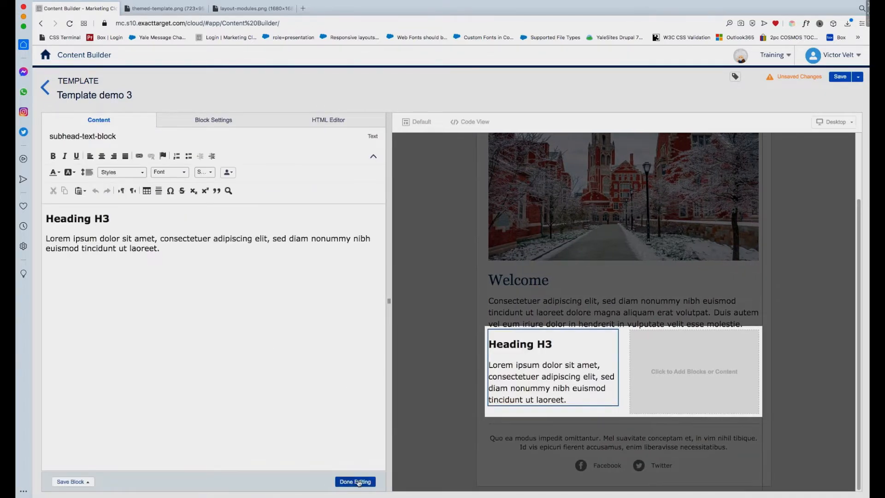
click(355, 482)
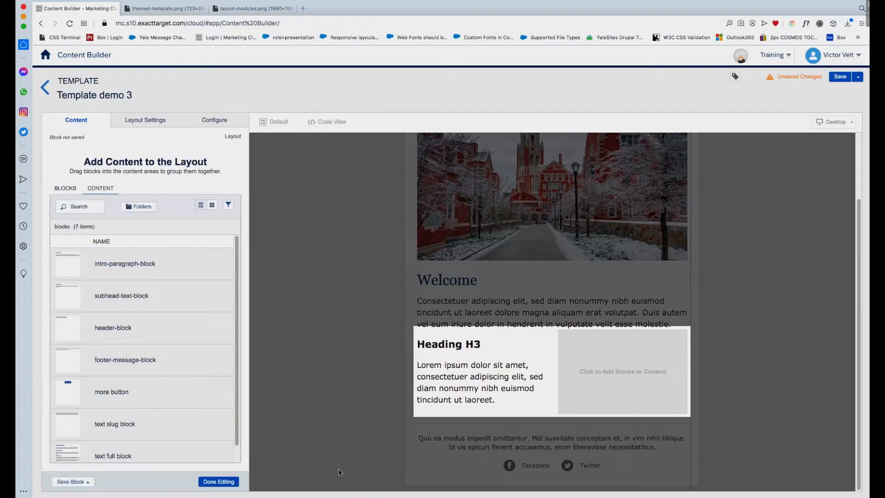
Step: Place the saved subhead-text-block in the second column as well and finish editing the layout
drag(111, 299, 592, 359)
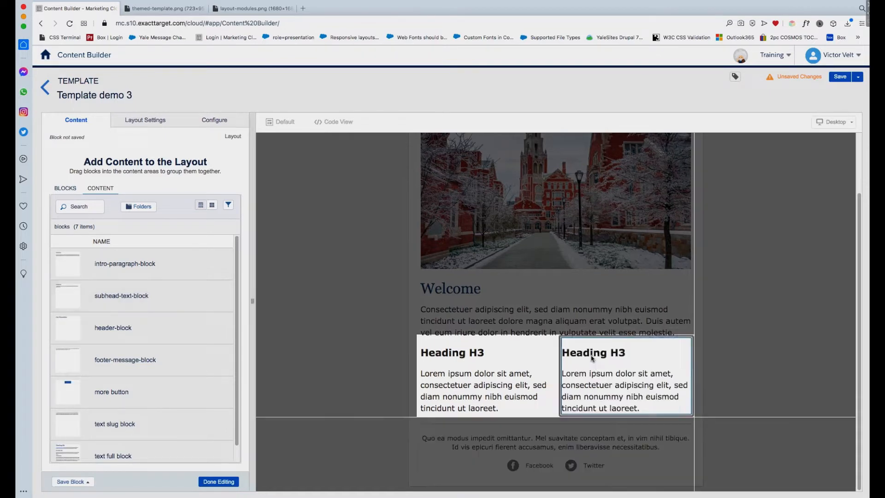
click(361, 481)
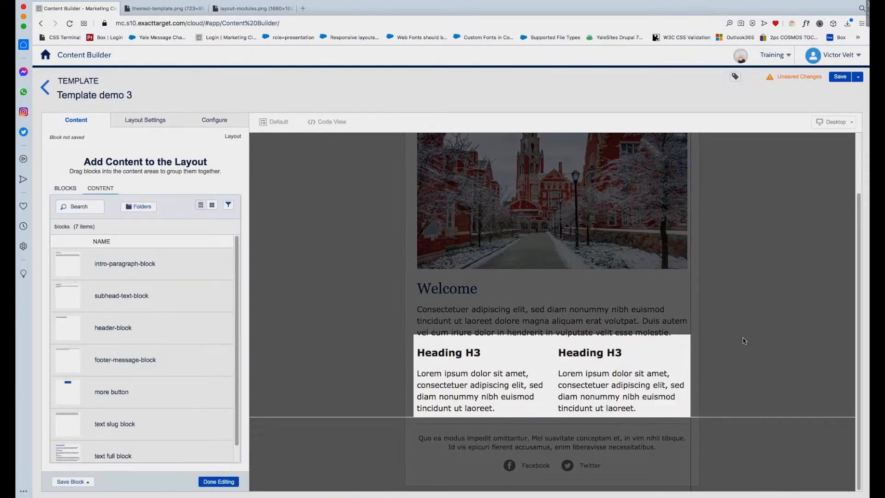
click(742, 336)
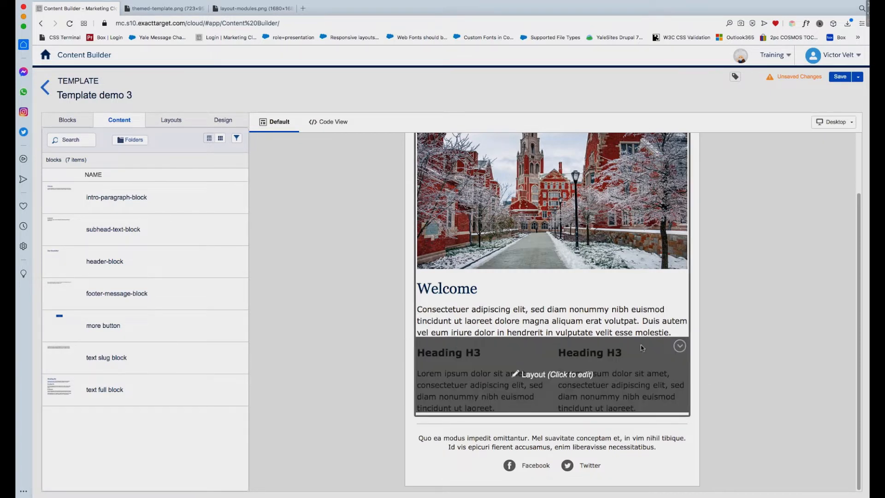
Step: Give the two-column layout a light grey #E4E4E4 background in its layout styling and finish editing
click(566, 343)
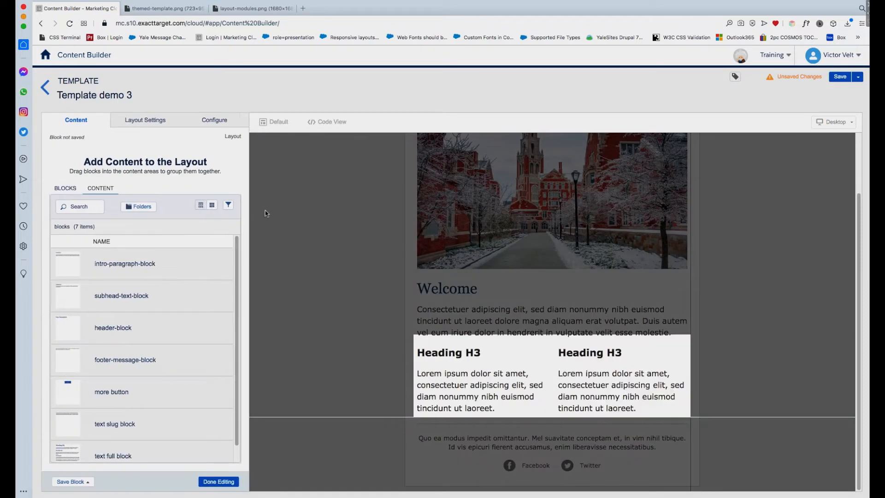
click(159, 123)
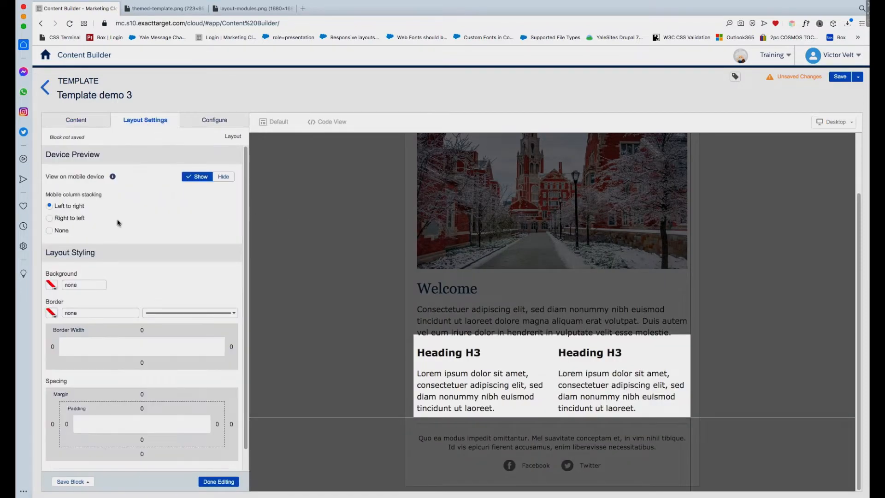
click(52, 285)
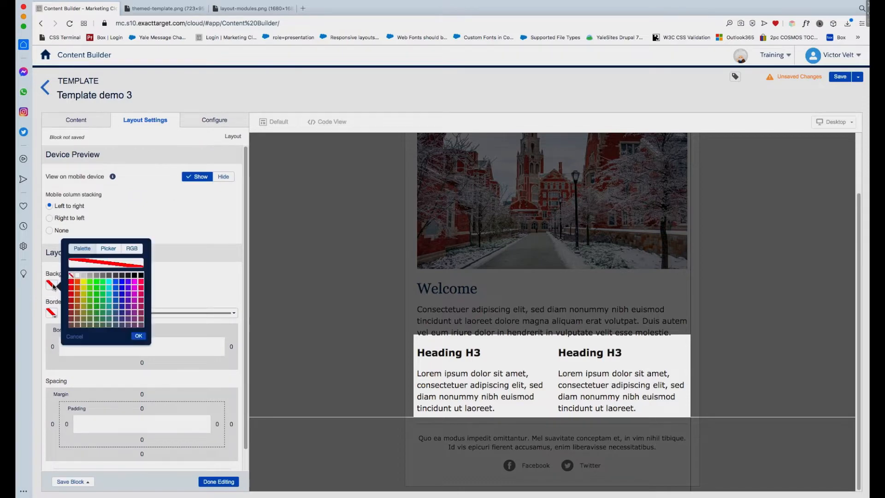
click(83, 276)
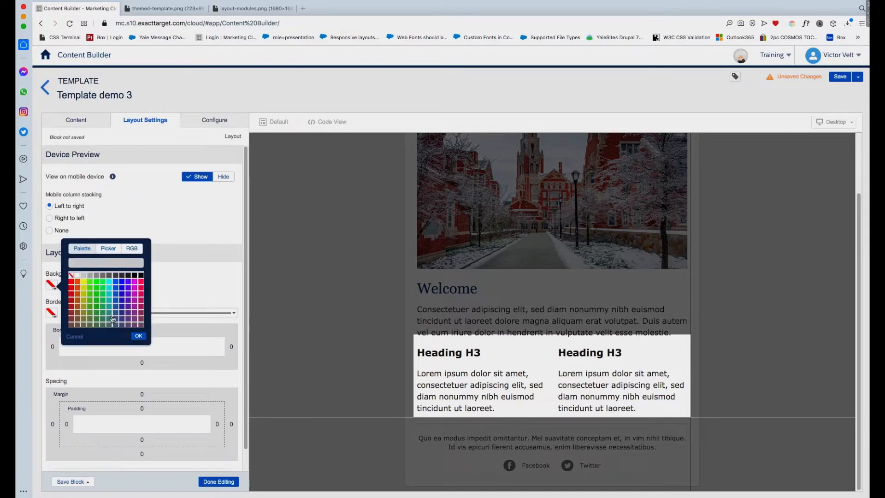
click(139, 336)
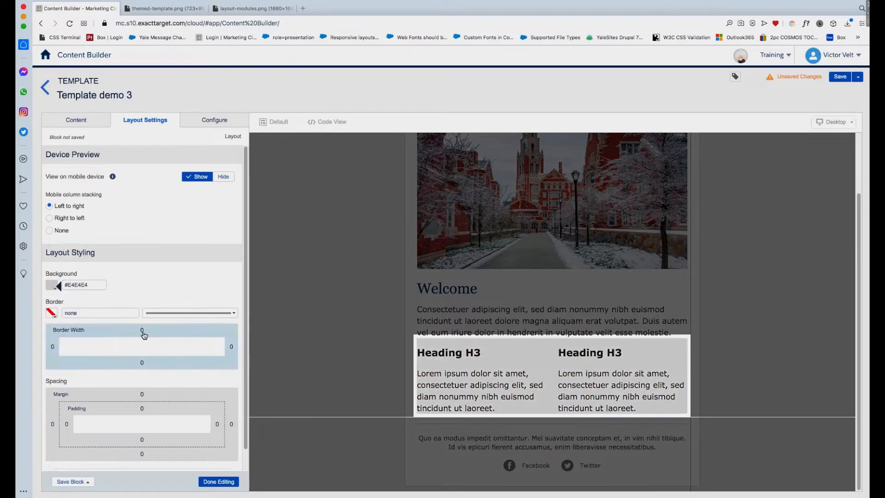
click(218, 481)
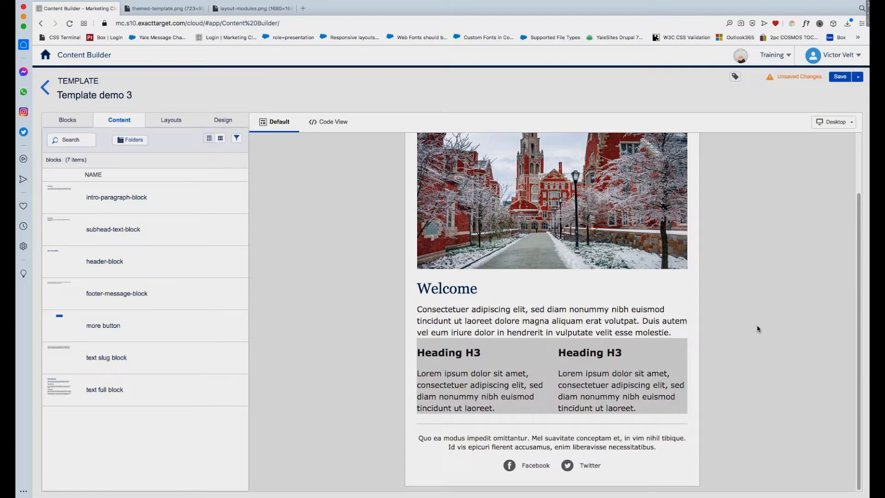
Step: Look at the themed-template.png reference image, and delete the two-column layout below the Welcome text
click(177, 9)
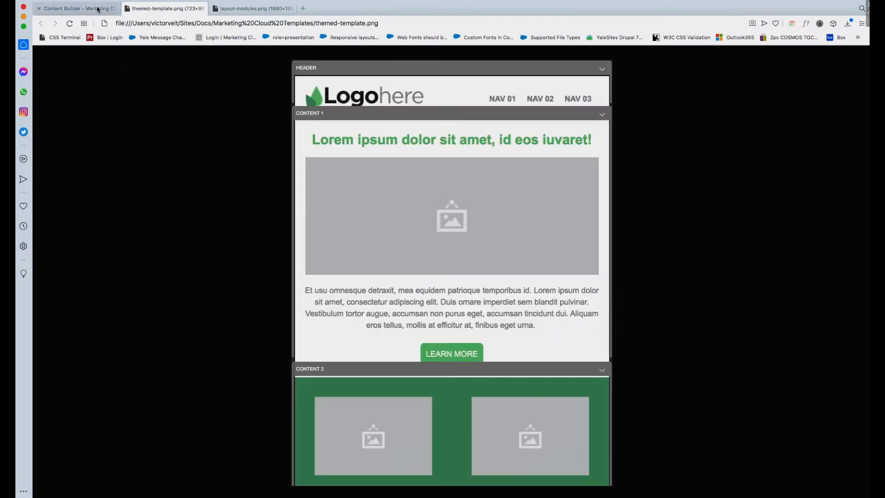
click(97, 8)
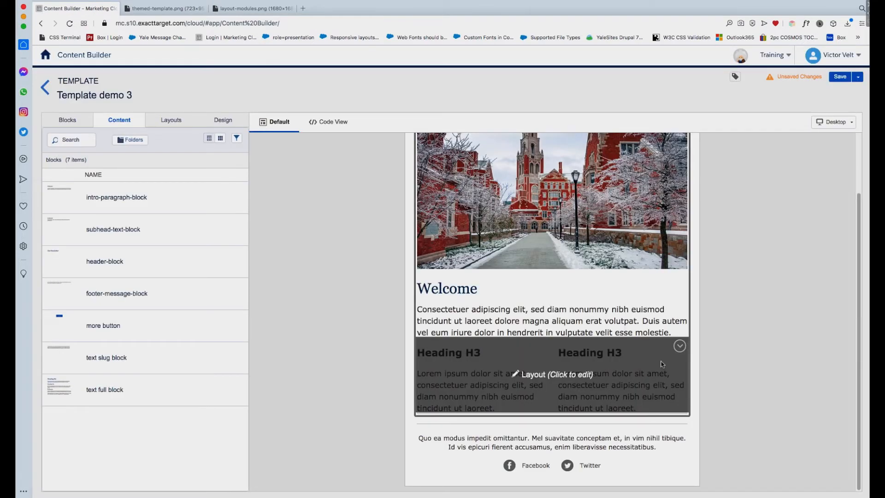
click(679, 348)
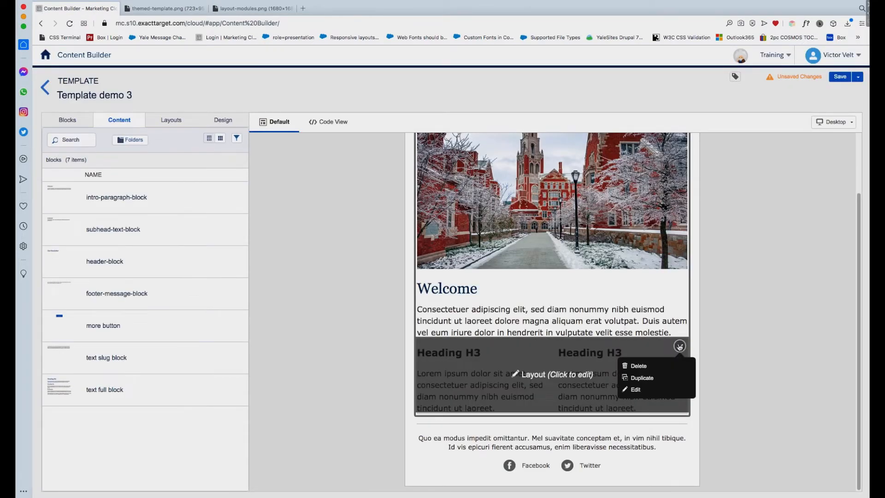
click(643, 366)
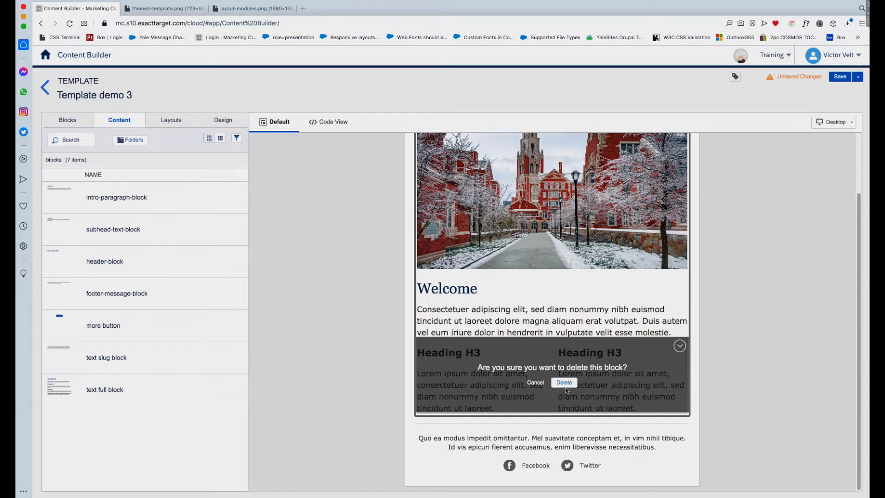
click(564, 383)
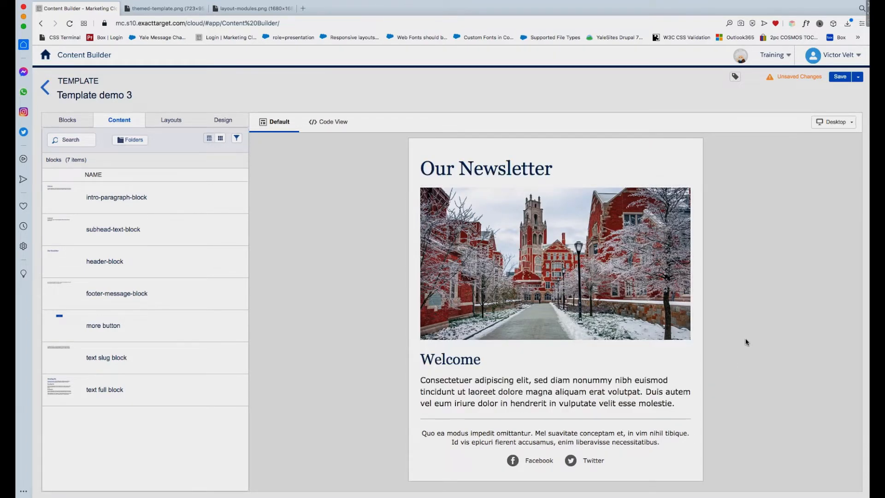
Step: Insert the saved content-row snippet in the template's code between the Main Content row and the Footer row
click(338, 124)
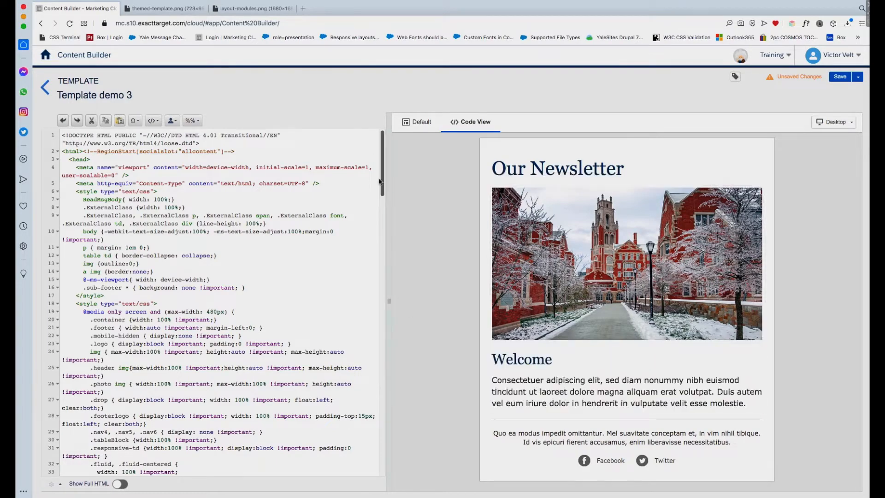
drag(382, 176, 377, 399)
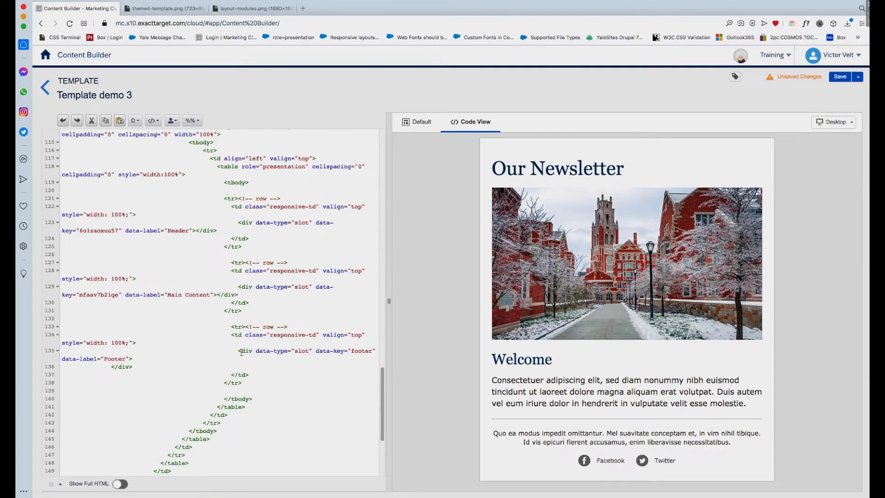
drag(134, 359, 239, 353)
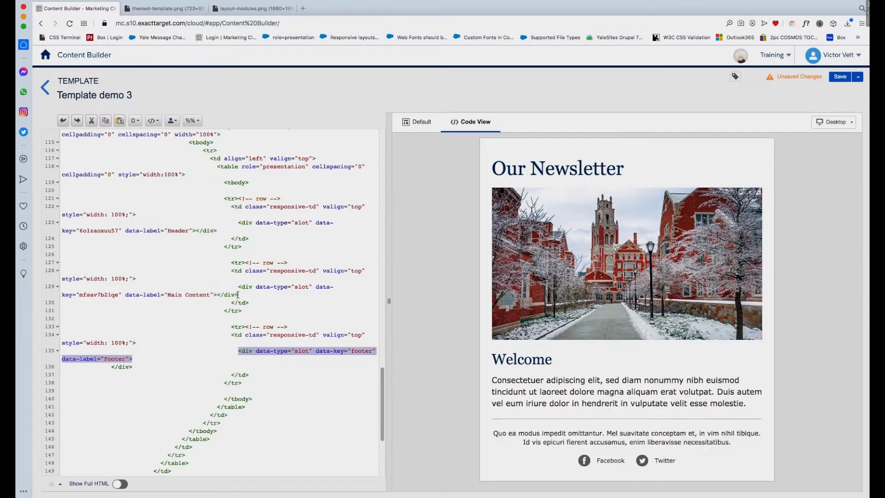
drag(238, 294, 238, 286)
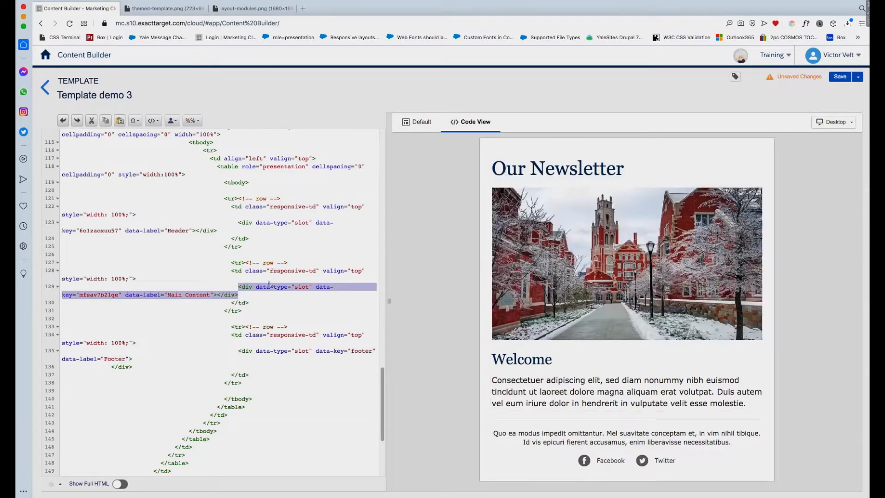
click(250, 312)
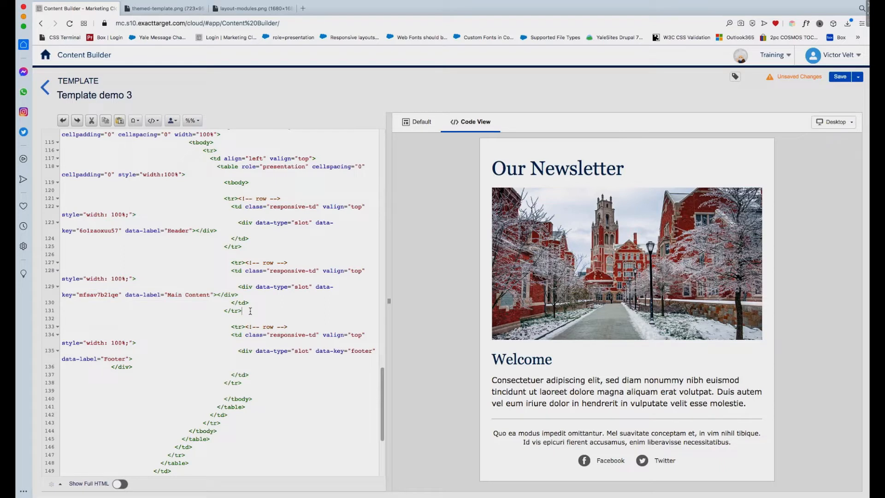
key(Return)
key(Return)
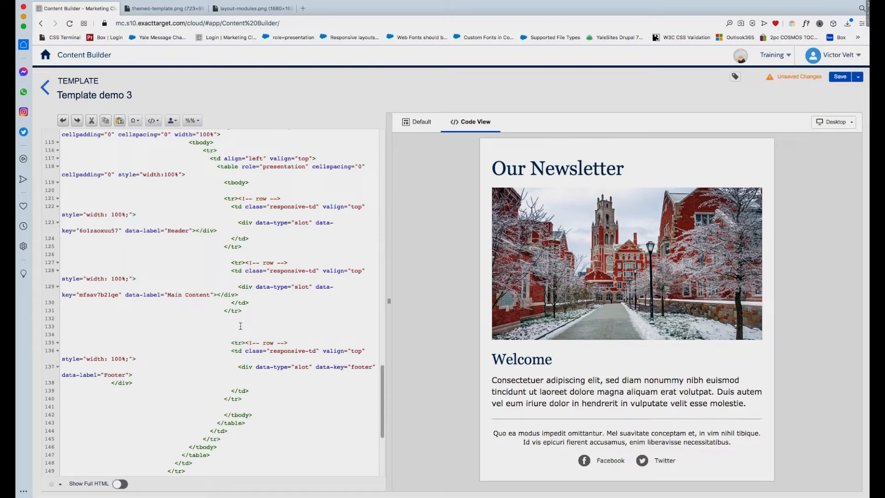
click(158, 123)
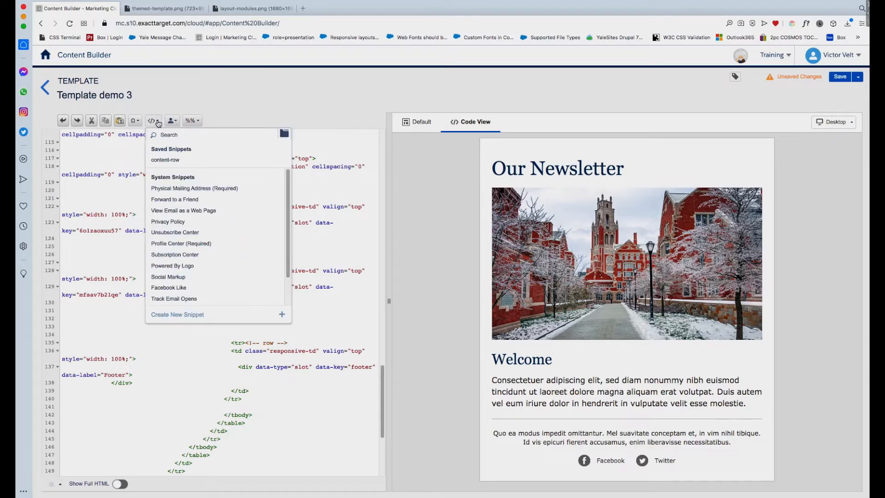
click(173, 160)
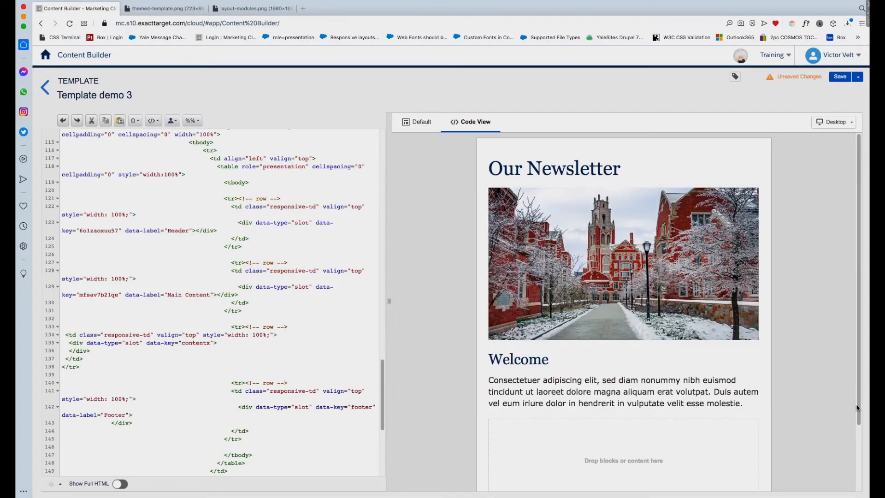
scroll(855, 425, down, 3)
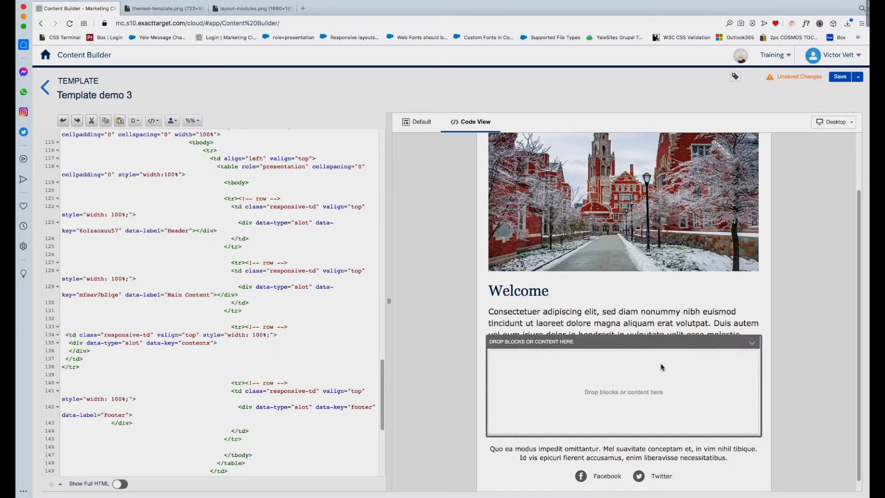
Step: Set the data-key of the inserted row's slot to content-lower in the code
click(199, 343)
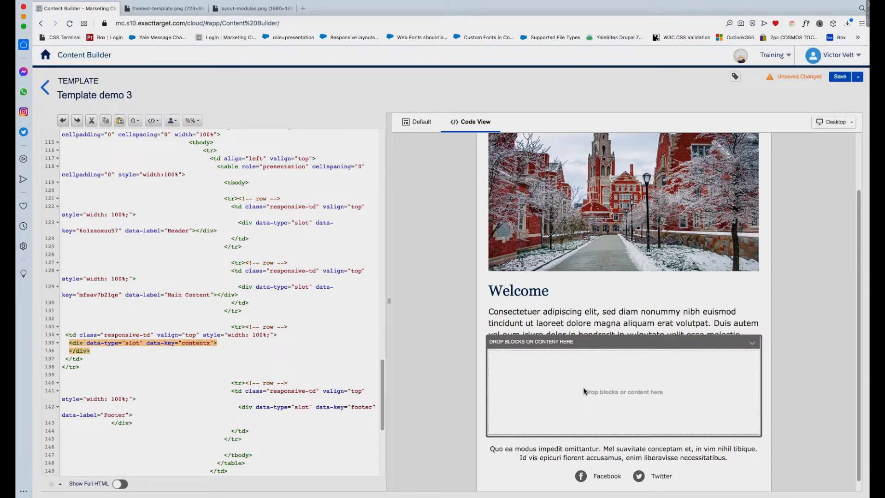
click(209, 344)
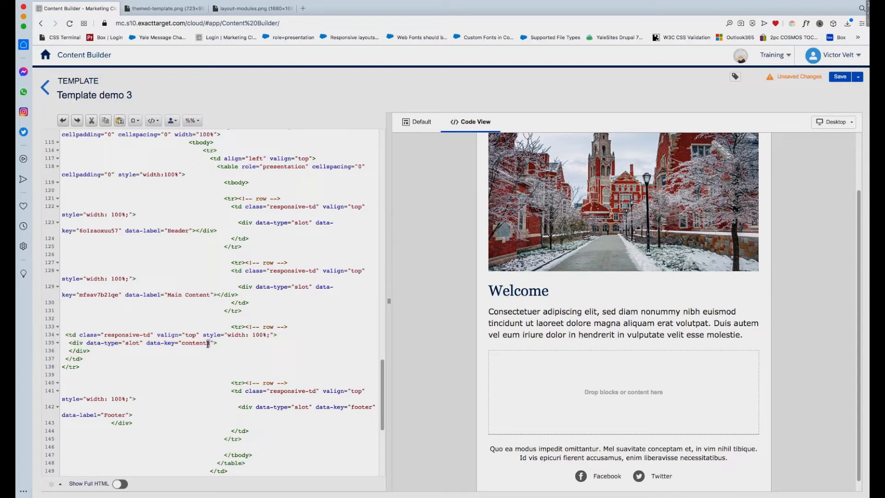
text(-)
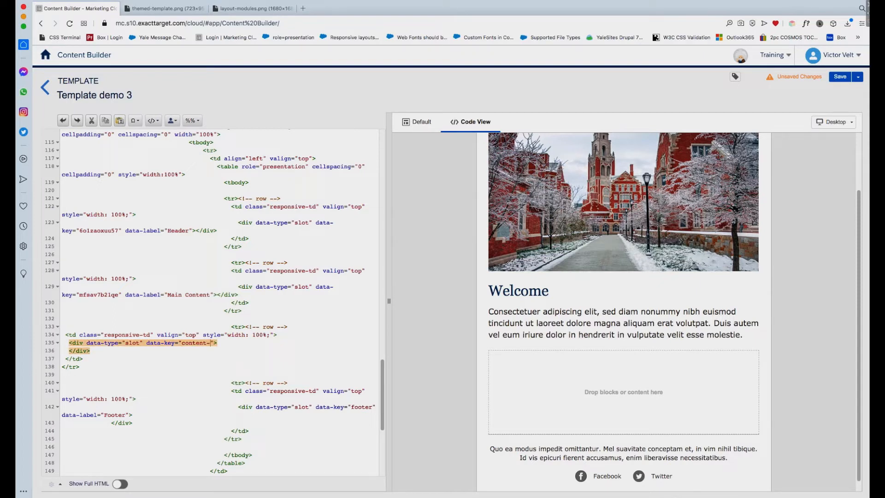
text(lower)
click(244, 346)
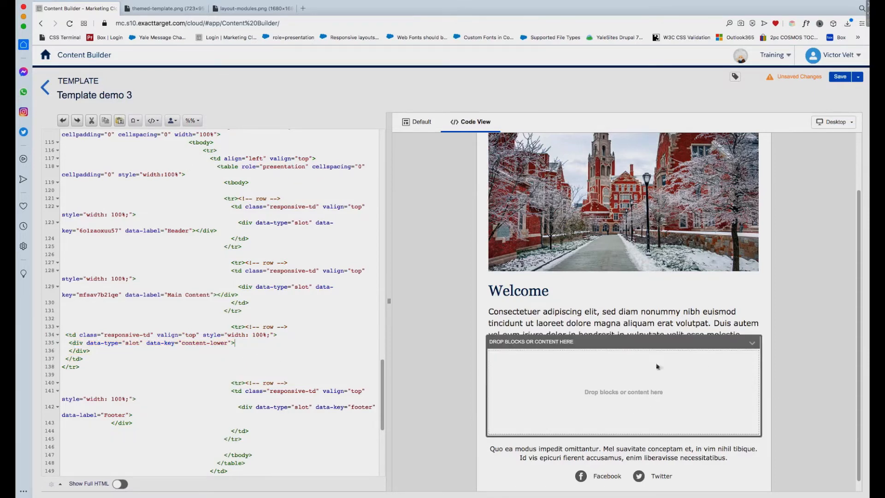
Step: Set the new content area's Content Design Assistance text to "Content Lower" in its properties and finish editing
click(417, 122)
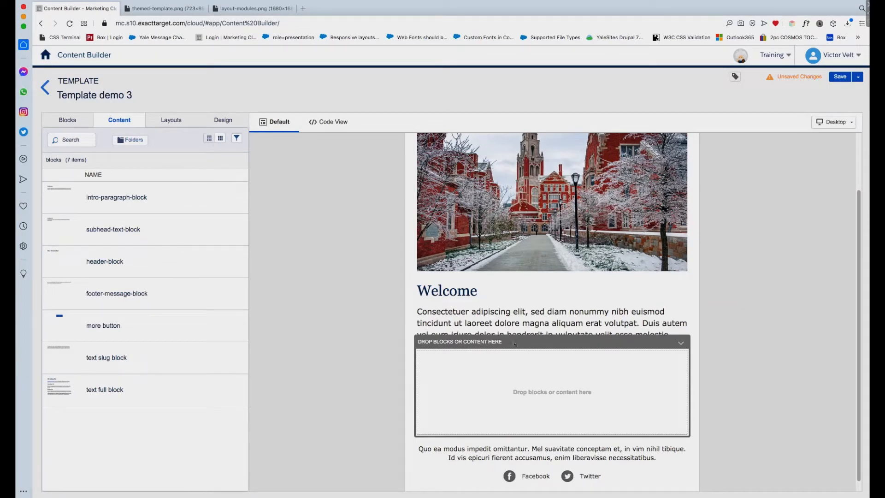
click(682, 345)
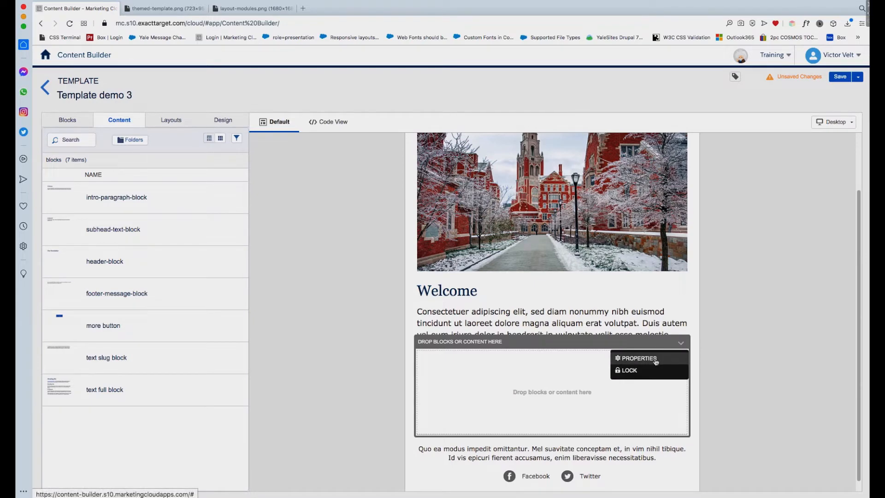
click(646, 359)
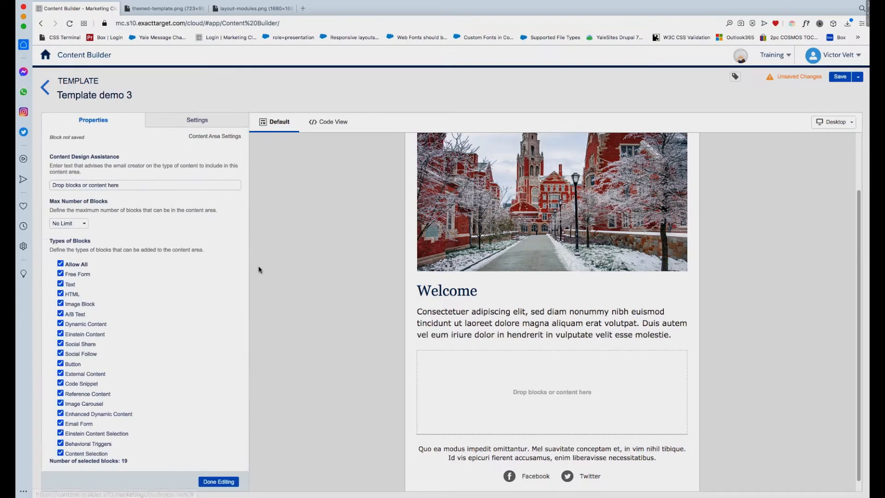
click(126, 185)
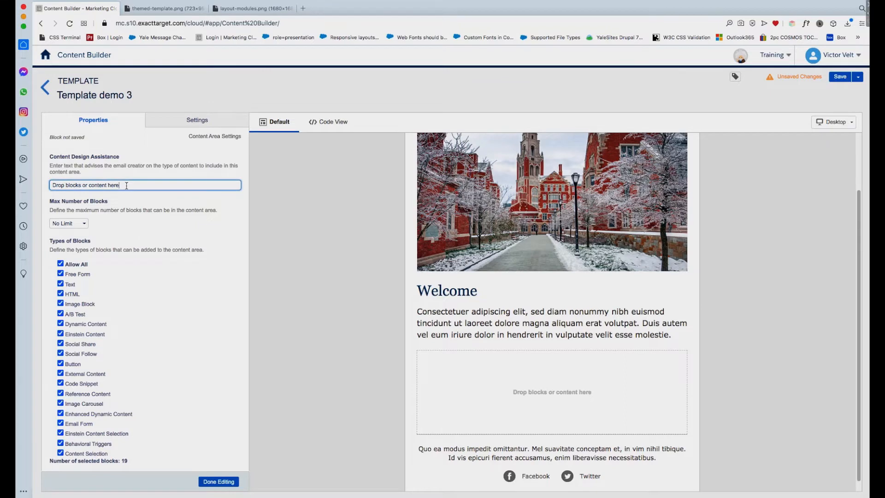
drag(123, 185, 28, 184)
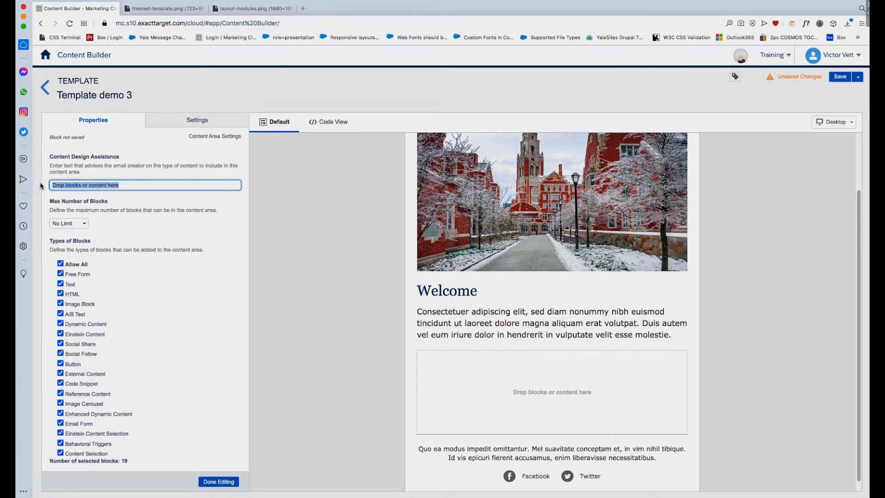
key(BackSpace)
text(Content Lower)
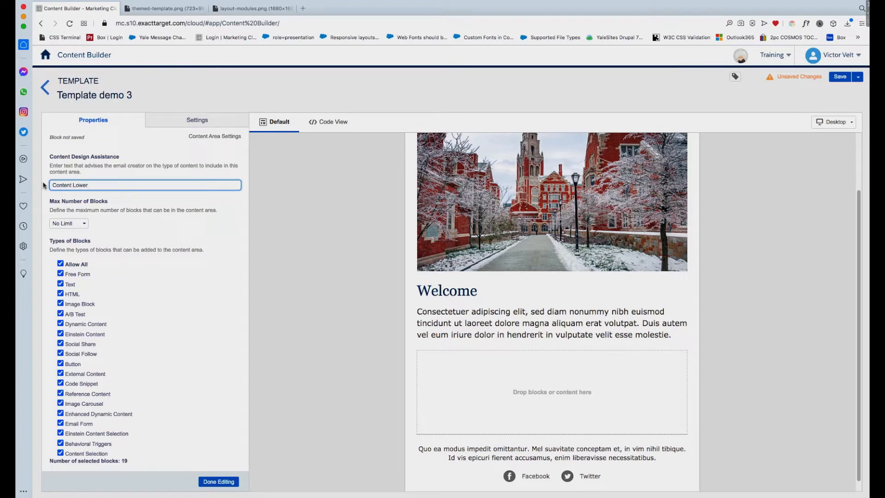
click(217, 481)
Step: Clear the Body padding in the template style so it is 0 on all sides
scroll(346, 393, up, 2)
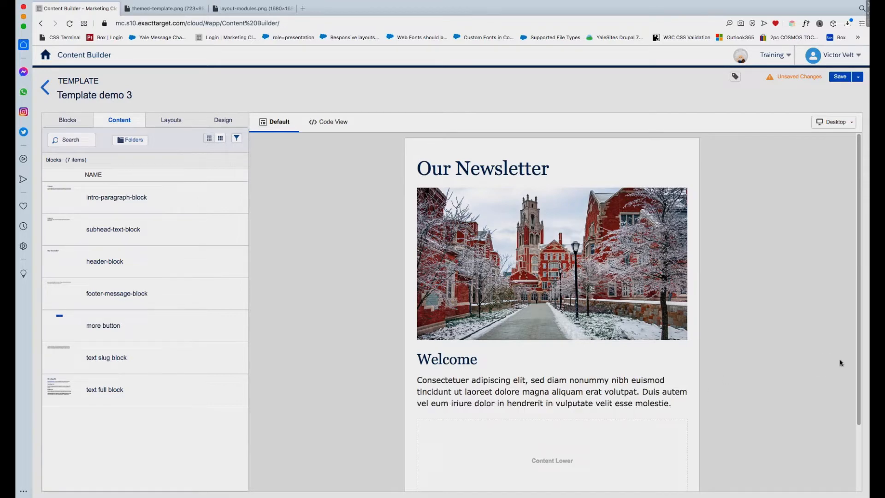
drag(858, 348, 857, 416)
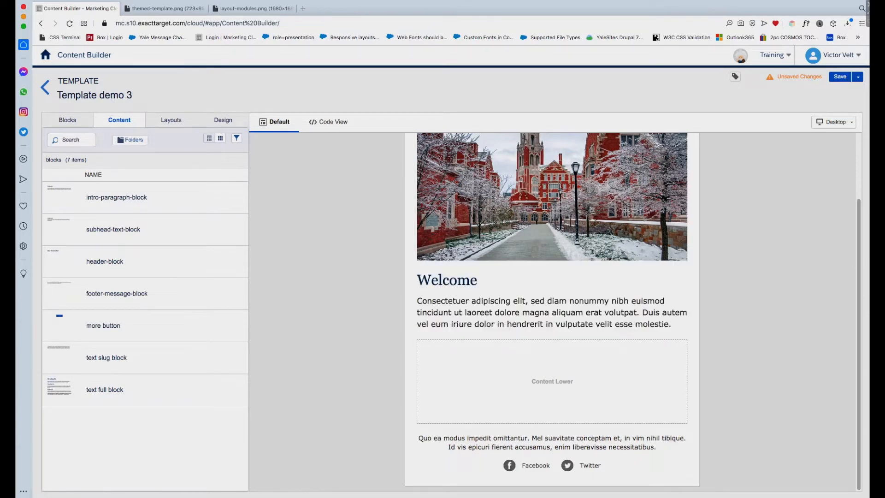
drag(858, 348, 857, 276)
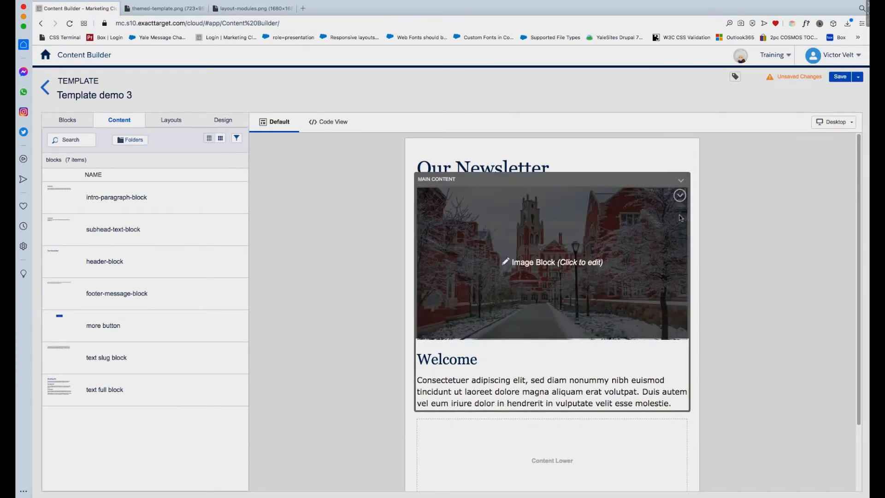
click(228, 121)
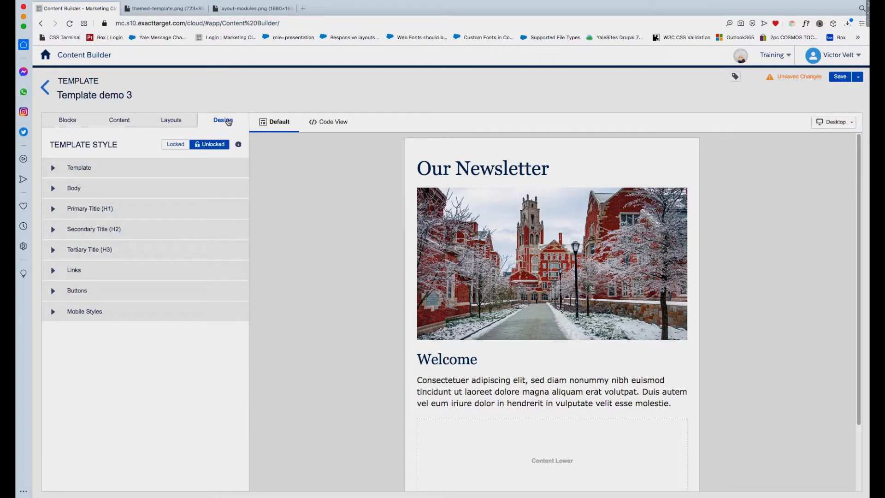
click(54, 189)
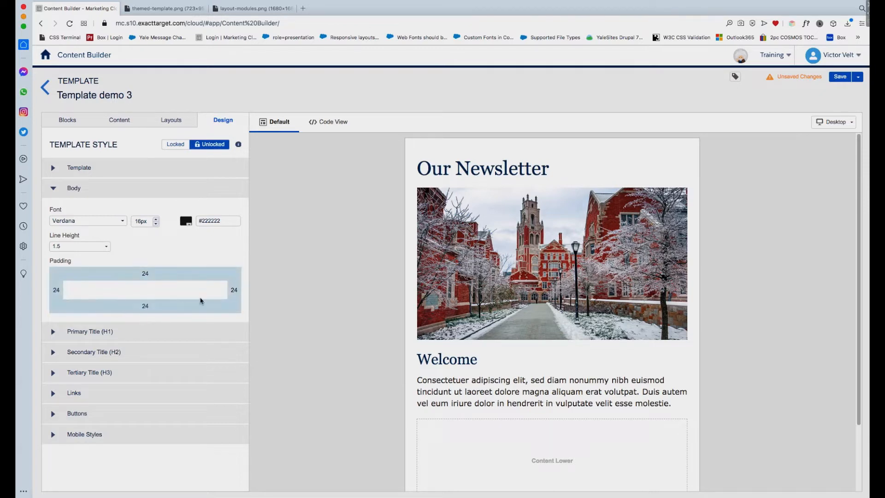
click(196, 273)
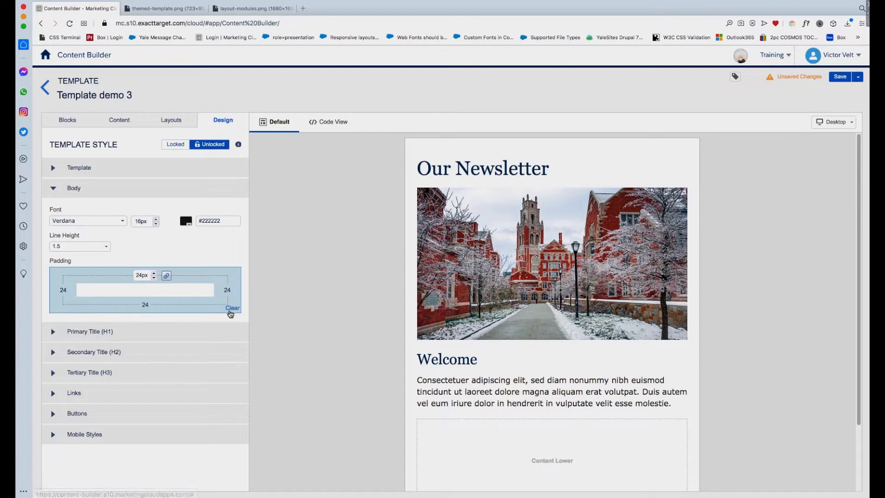
click(234, 308)
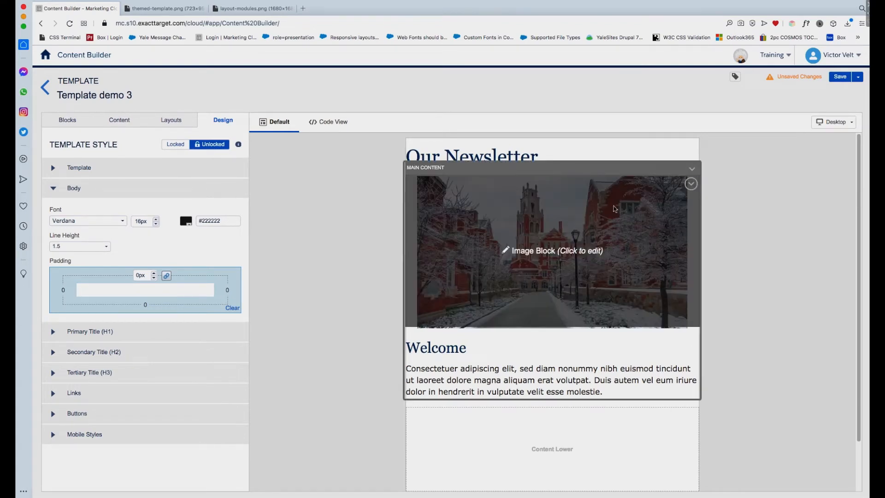
Step: Try left and right alignment on the winter-scene image, return it to centre alignment and finish editing the block
click(577, 199)
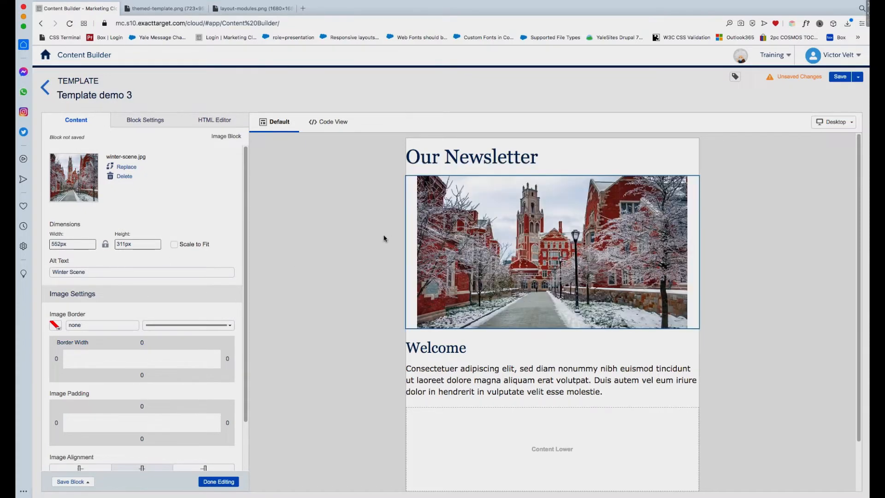
drag(245, 367, 245, 414)
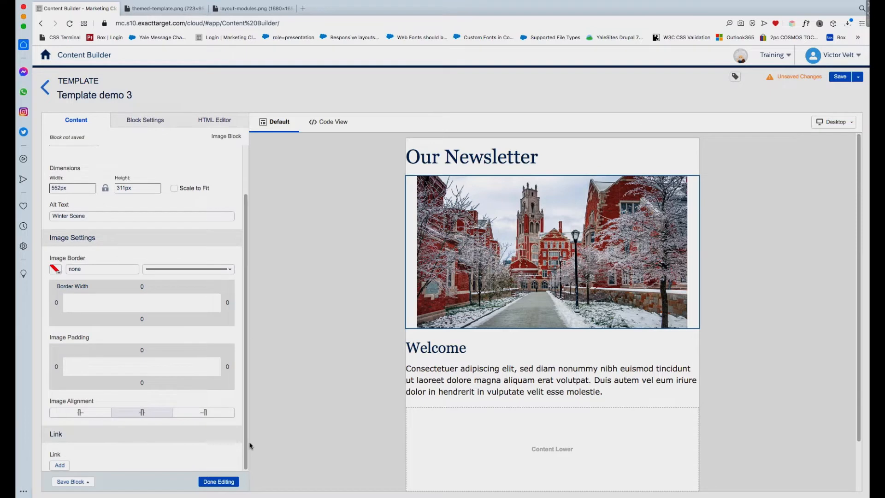
click(81, 413)
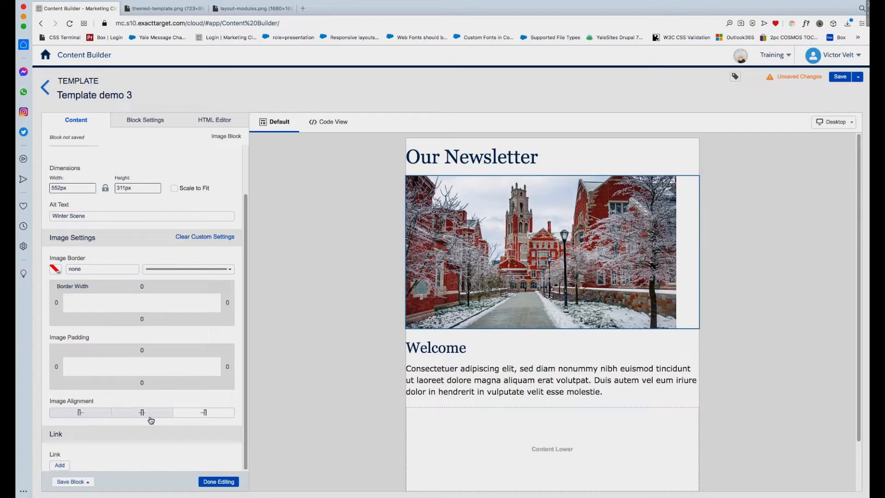
click(206, 414)
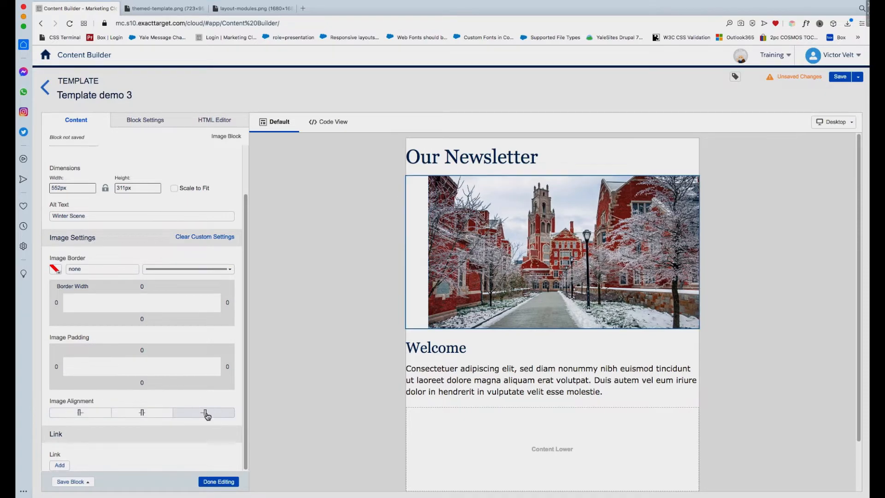
click(79, 413)
click(204, 413)
click(149, 416)
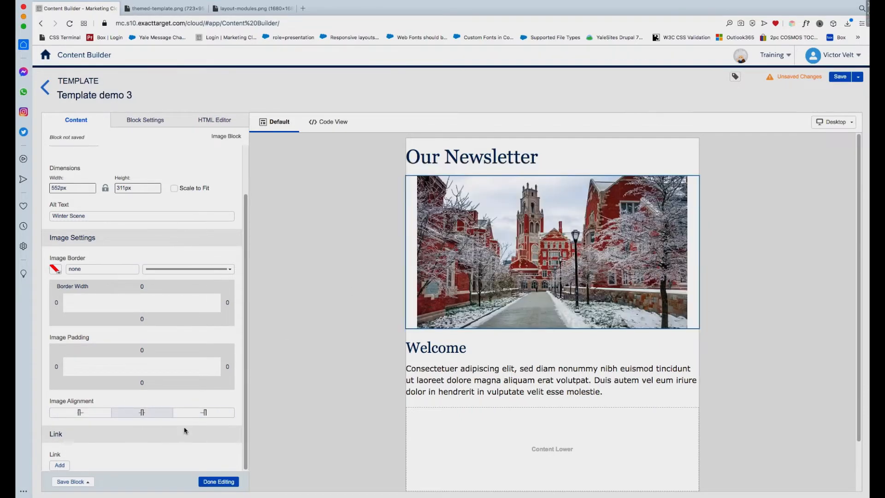
click(220, 482)
click(338, 365)
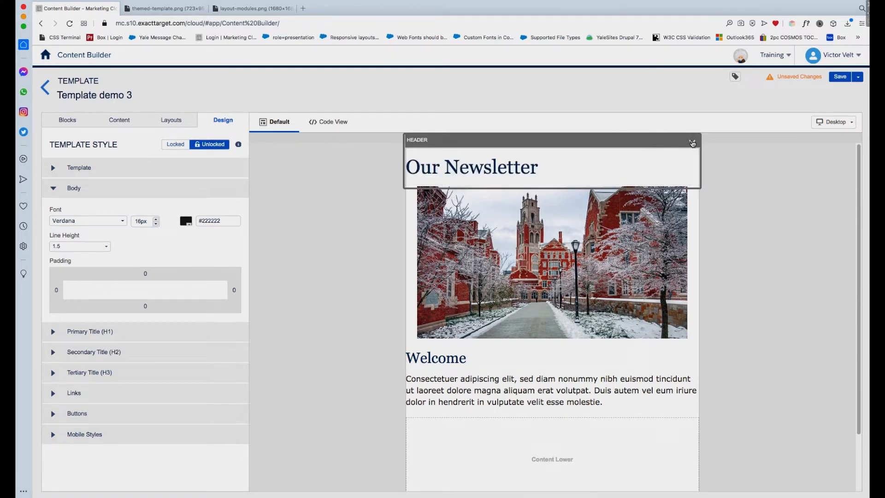
Step: Unlink the Header content area's padding, set its left and right padding to 24 px and finish editing
click(692, 143)
click(649, 157)
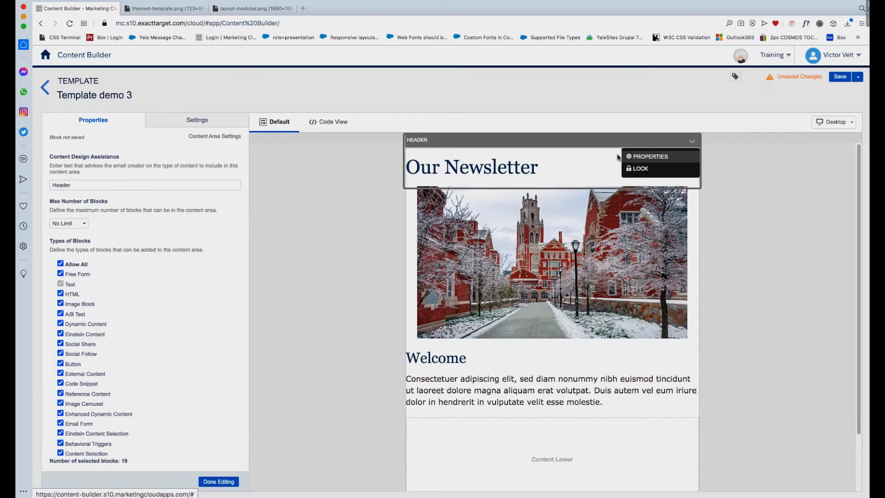
click(199, 121)
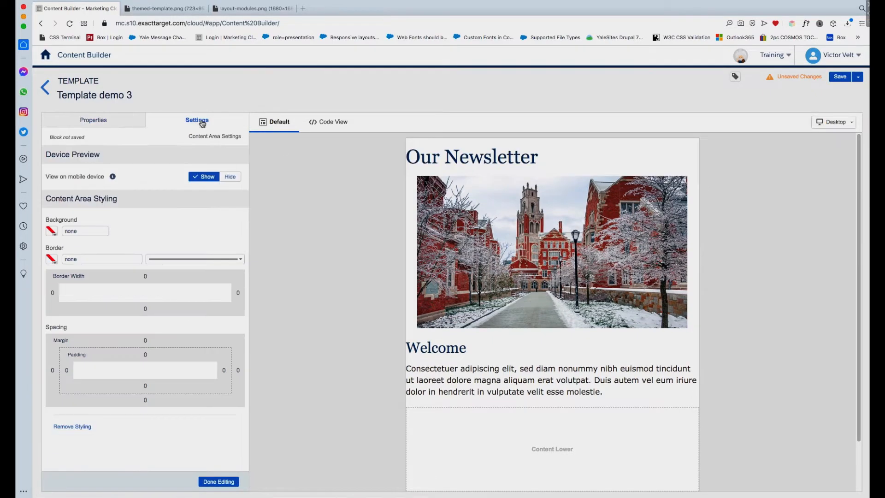
click(167, 359)
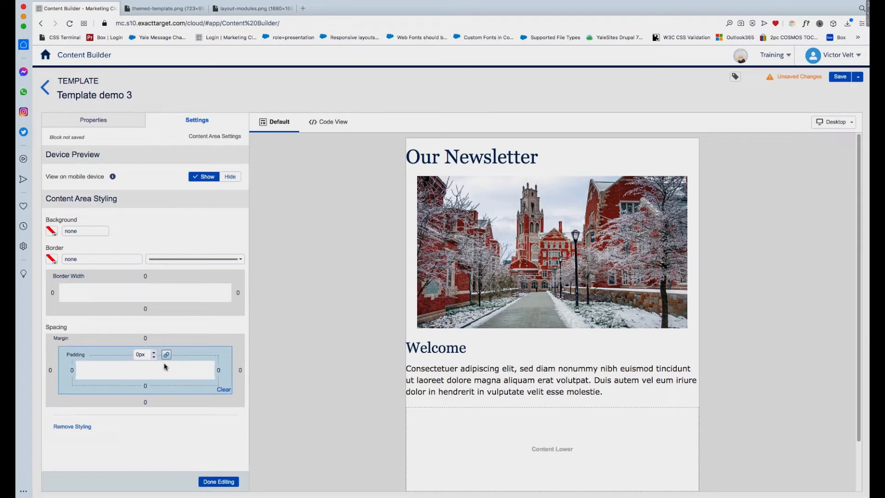
click(166, 351)
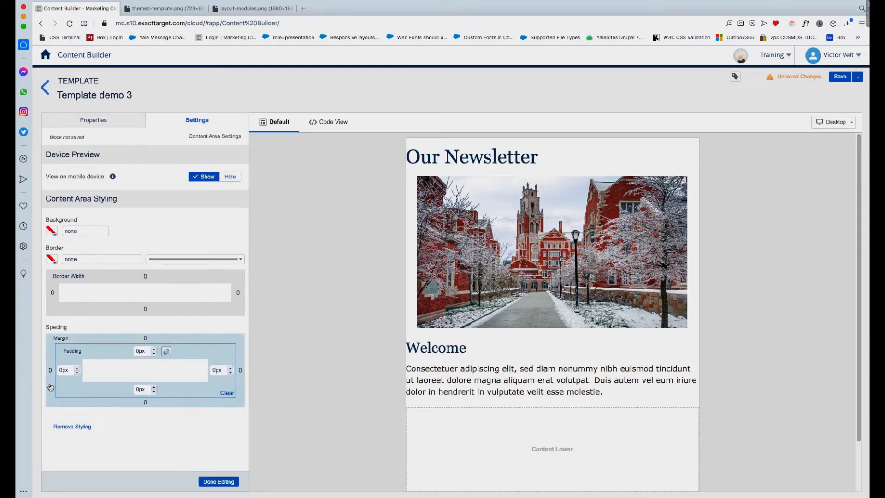
click(59, 371)
text(24)
click(211, 370)
text(24)
click(205, 417)
click(225, 482)
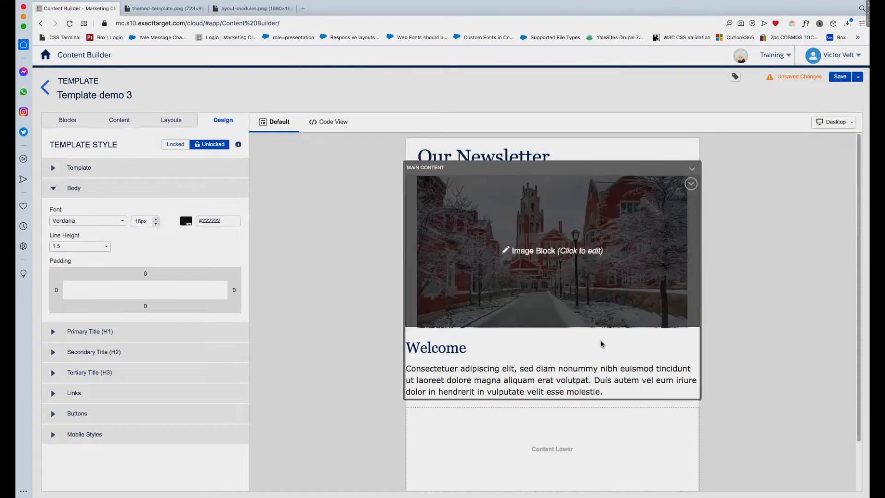
Step: Unlink the Main Content area's padding, set its left and right padding to 24 px and finish editing
click(692, 183)
click(665, 185)
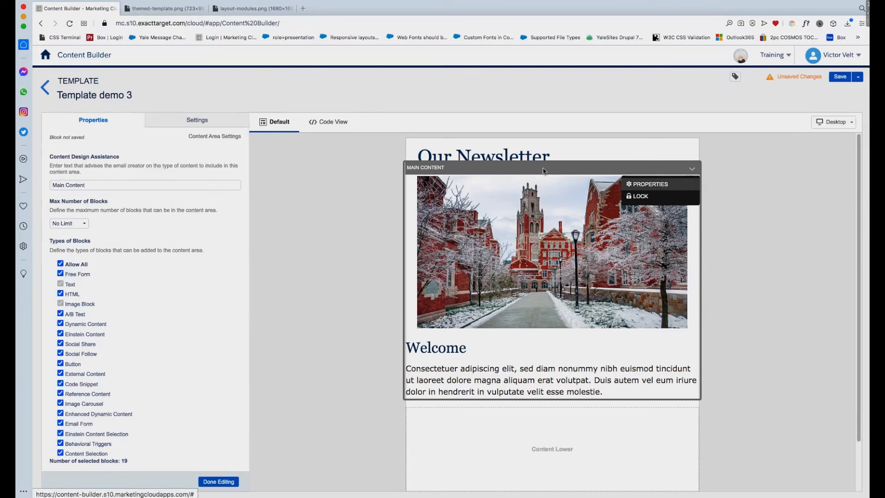
click(215, 125)
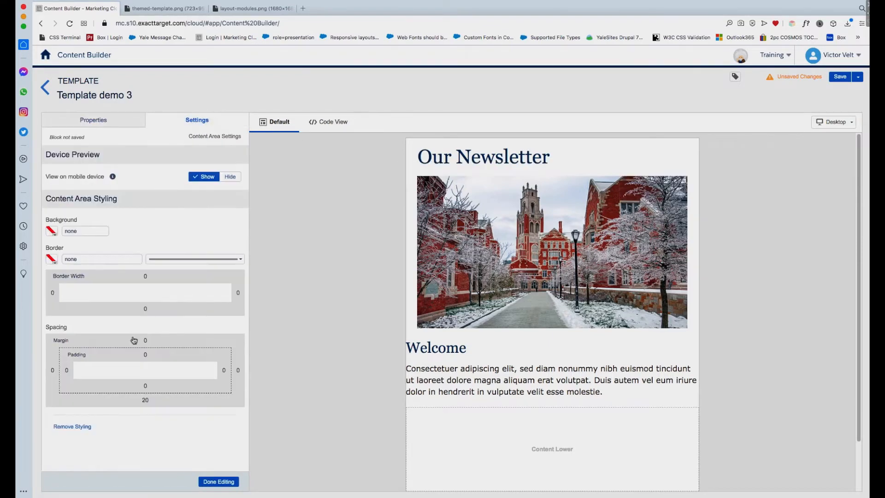
click(171, 359)
click(166, 352)
double_click(63, 370)
text(24px)
double_click(216, 370)
text(24px)
click(208, 420)
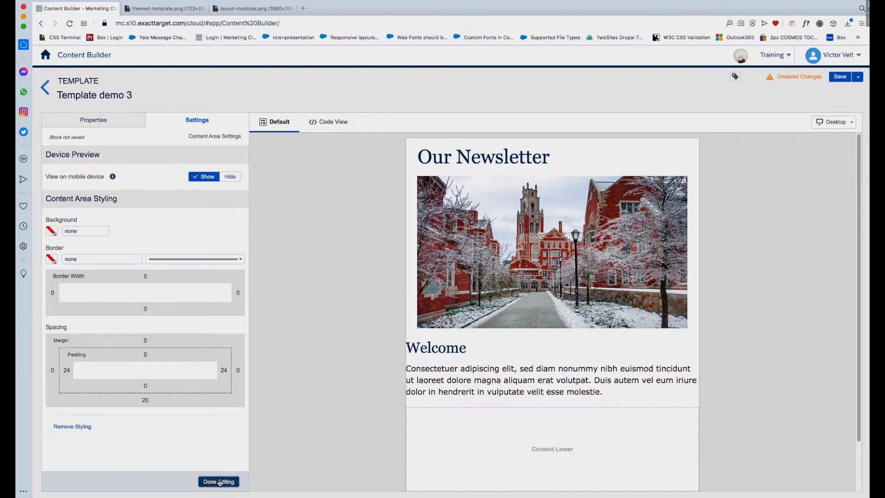
click(220, 482)
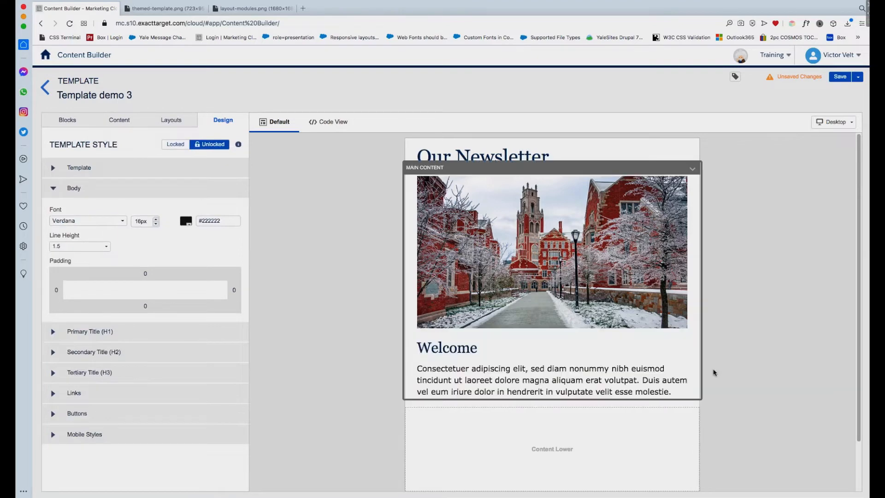
Step: Unlink the Content Lower area's padding, set its left and right padding to 24 px and finish editing
scroll(839, 409, down, 3)
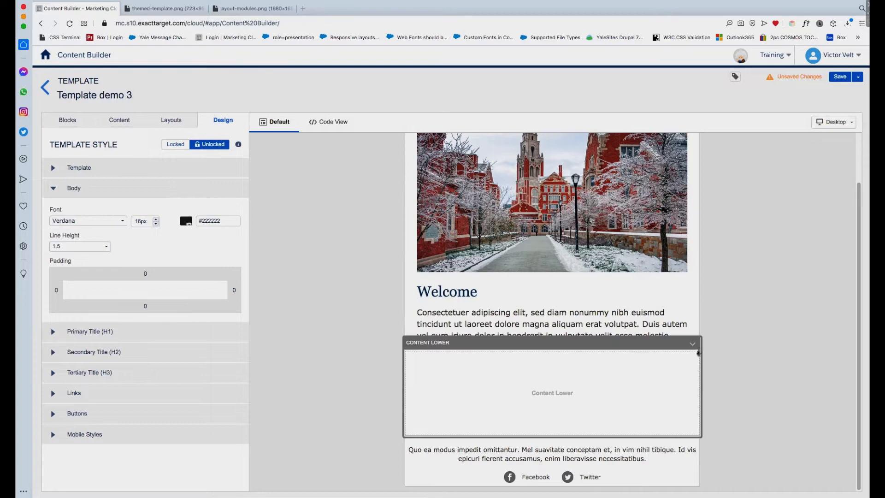
click(692, 345)
click(653, 359)
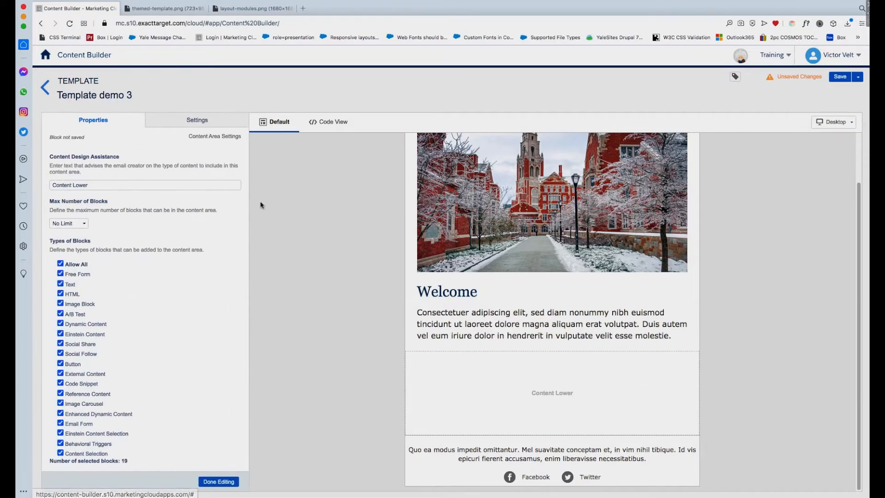
click(210, 127)
click(165, 346)
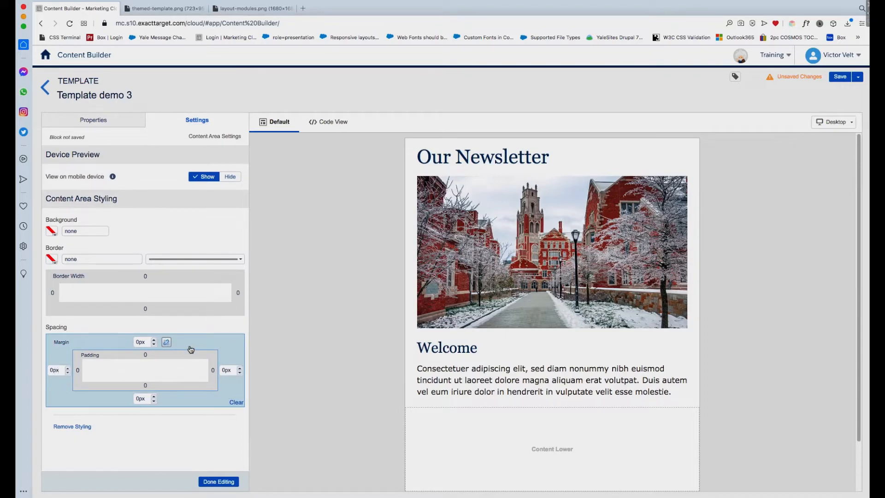
click(163, 361)
click(166, 353)
click(57, 370)
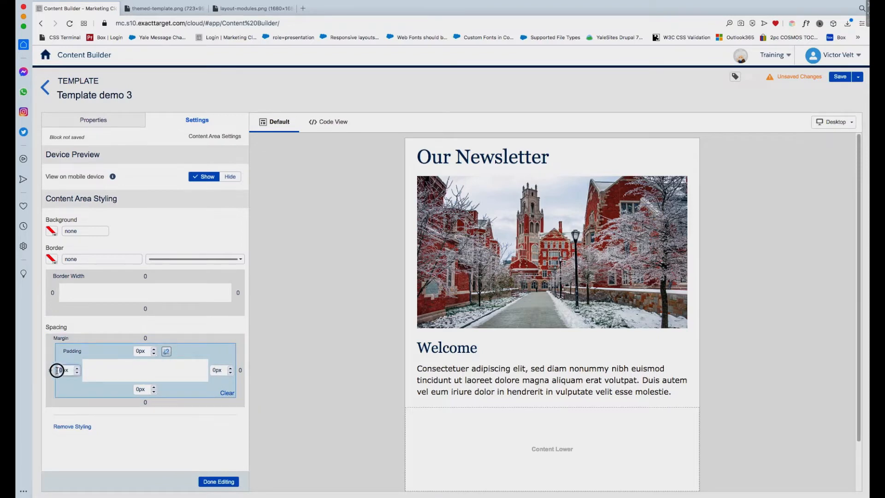
click(216, 370)
text(24)
click(218, 482)
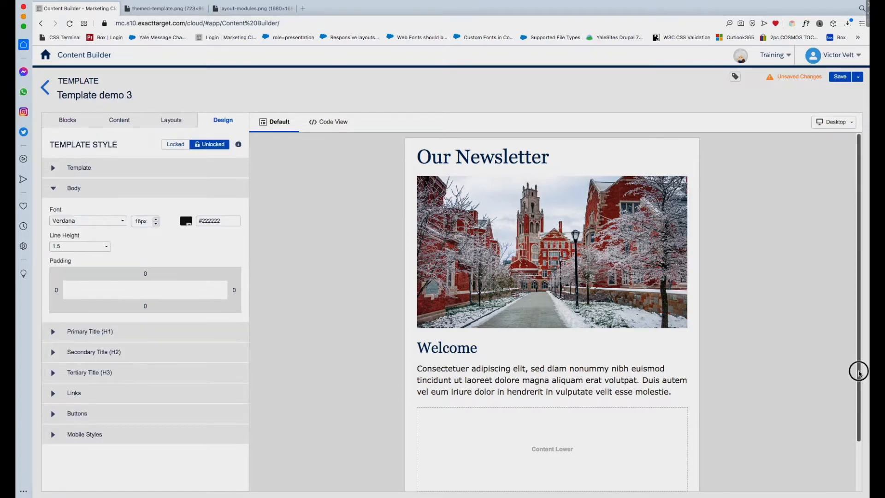
Step: Set the Footer content area's left and right padding to 24 px and finish editing
drag(859, 369, 814, 474)
click(693, 430)
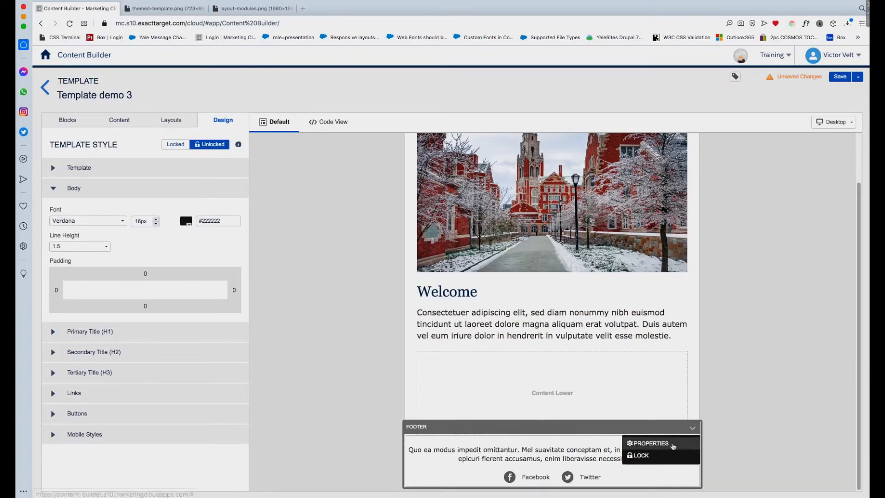
click(660, 441)
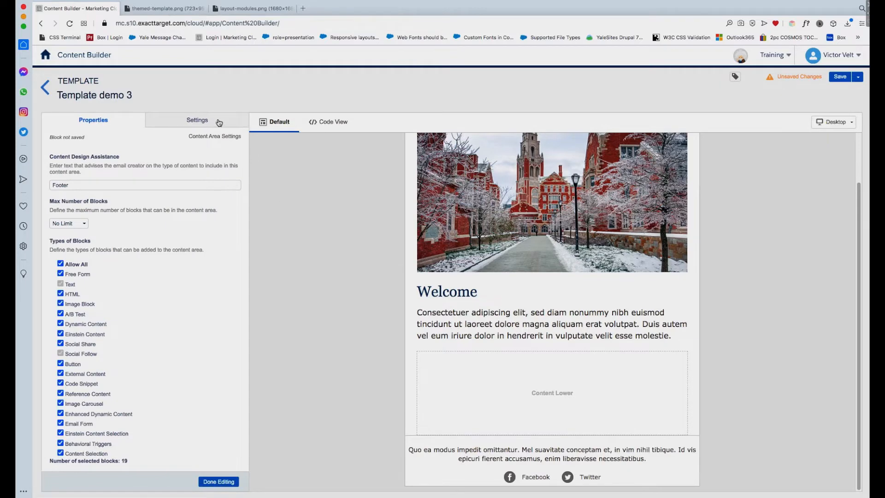
click(218, 121)
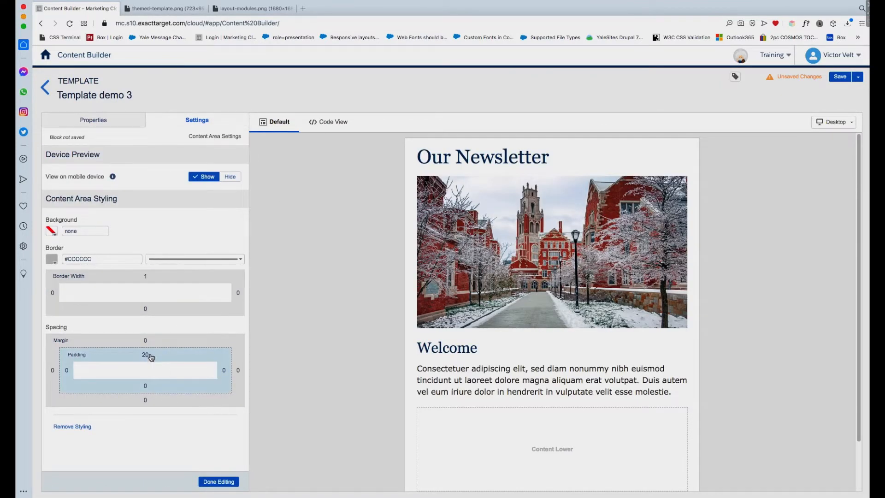
click(164, 355)
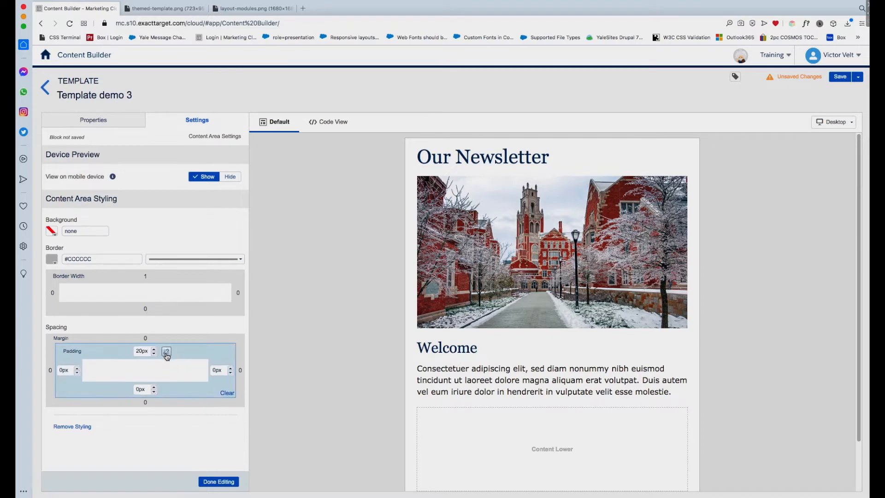
drag(63, 370, 59, 370)
text(24)
double_click(214, 370)
text(24)
click(224, 481)
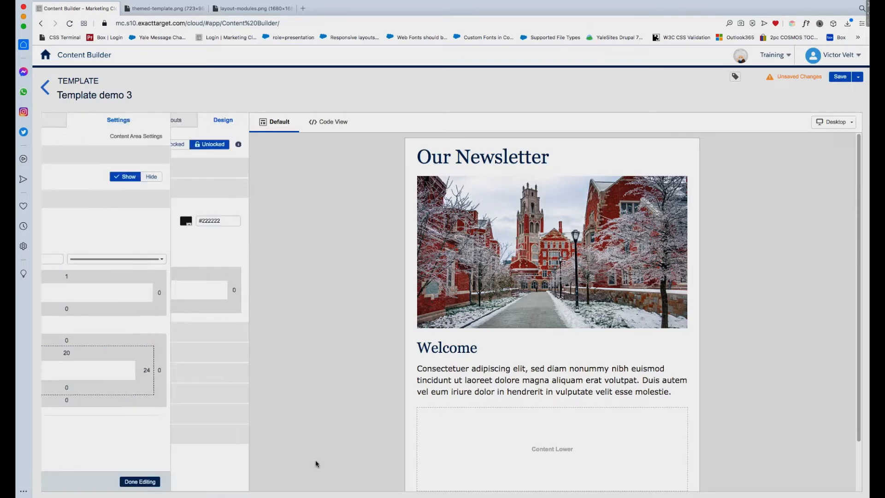
Step: Set the Content Lower area's background colour to #E4E4E4 and finish editing
scroll(859, 358, down, 2)
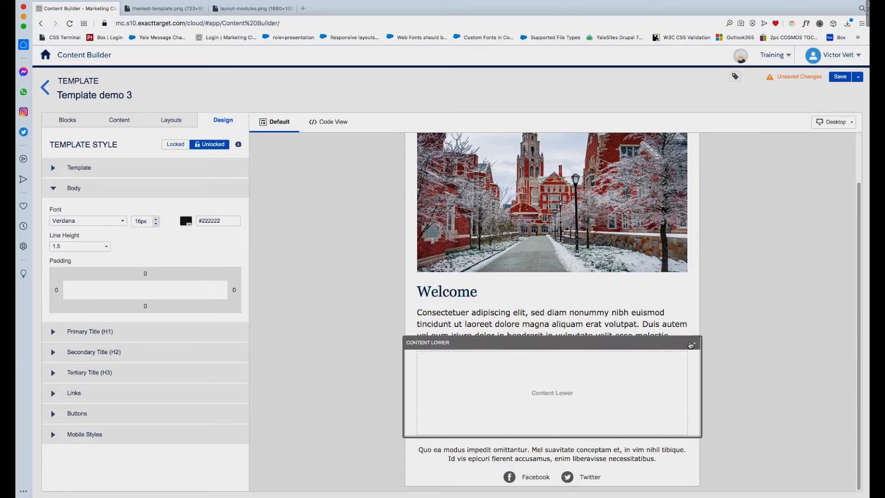
click(692, 344)
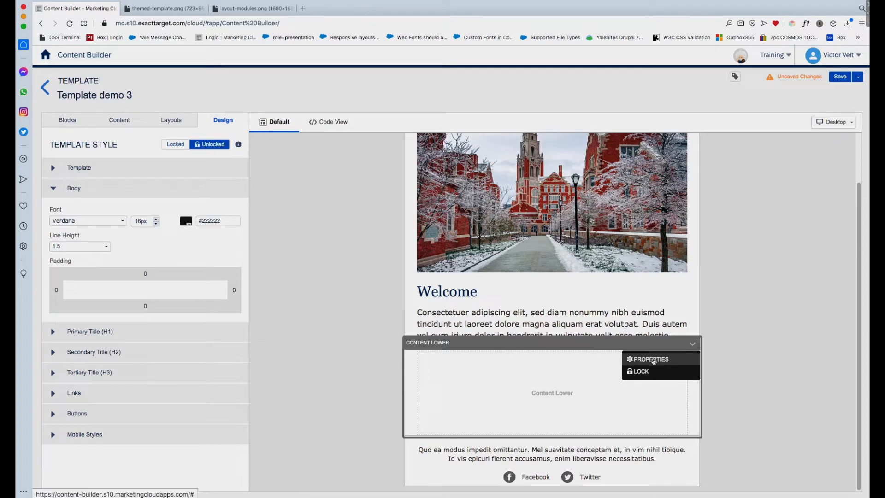
click(651, 359)
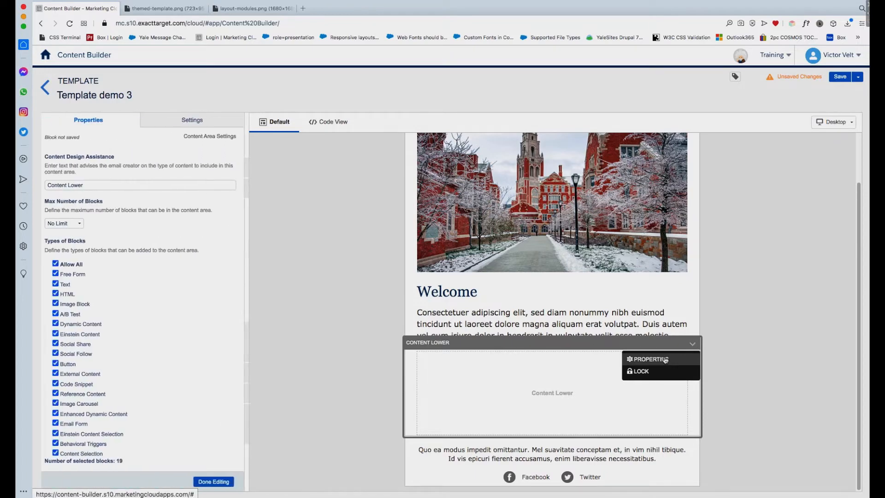
click(211, 124)
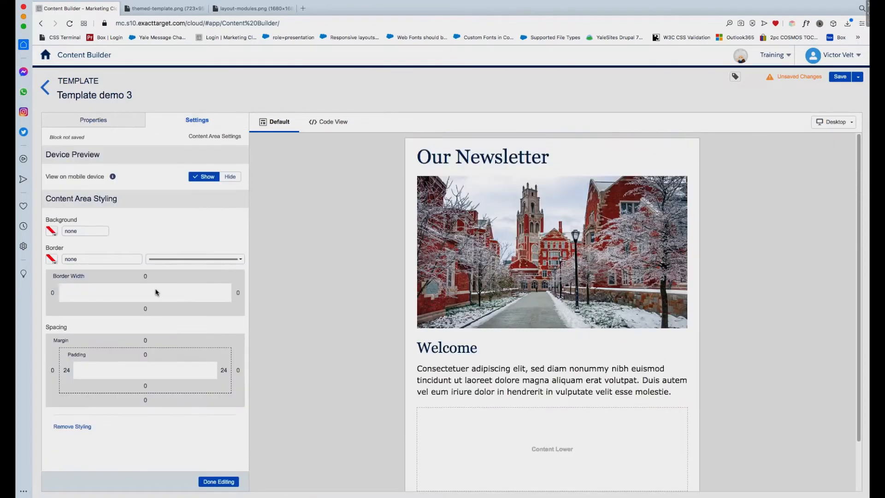
click(51, 230)
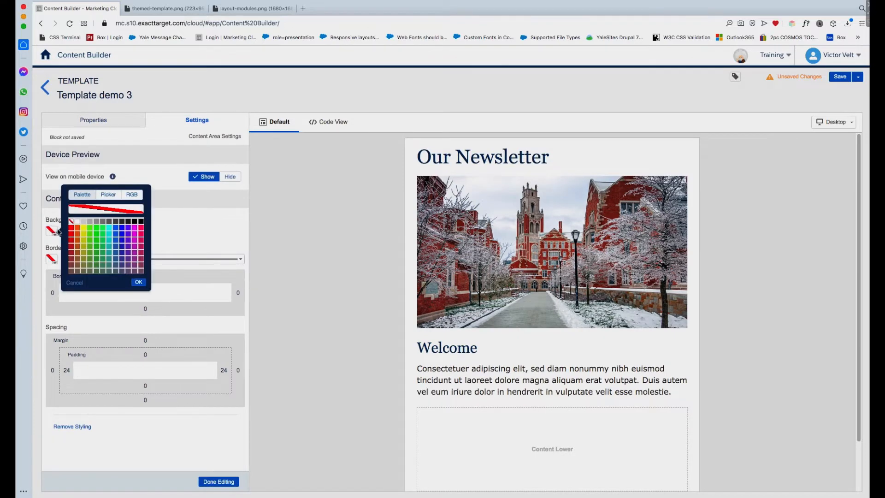
click(85, 222)
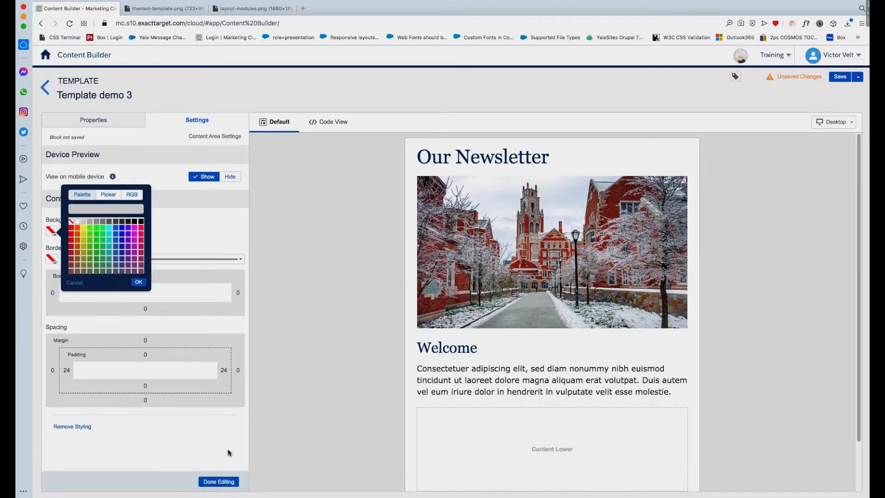
click(137, 282)
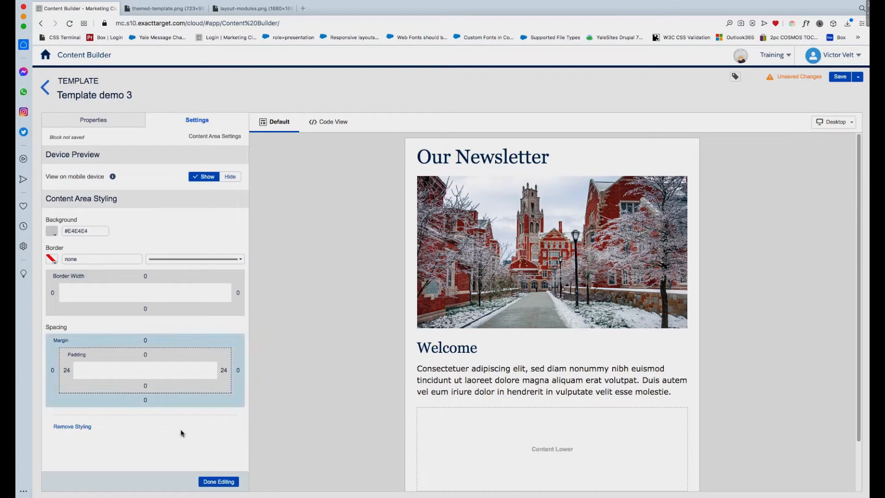
click(218, 481)
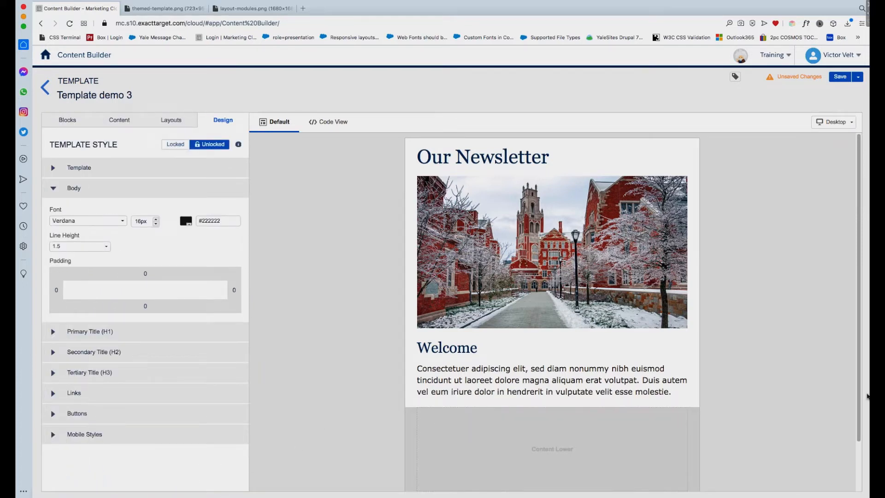
Step: Add an empty Two Column layout to the Content Lower area and leave its editor
drag(858, 393, 847, 474)
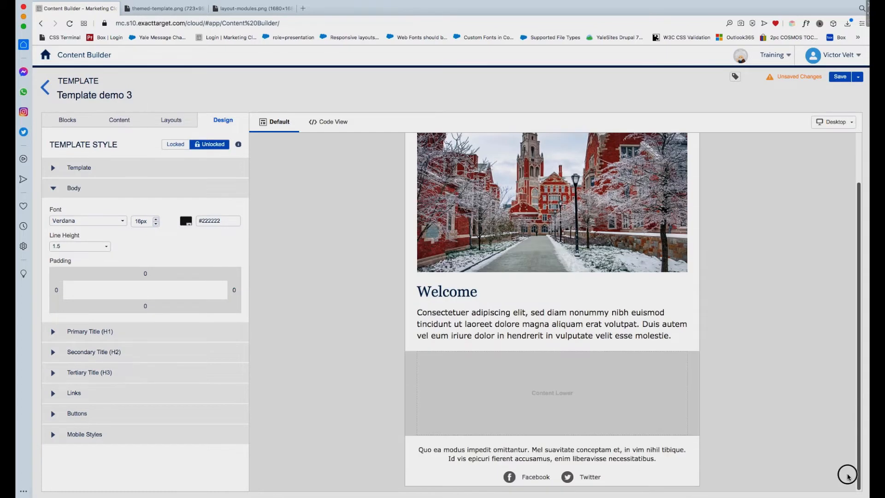
click(182, 123)
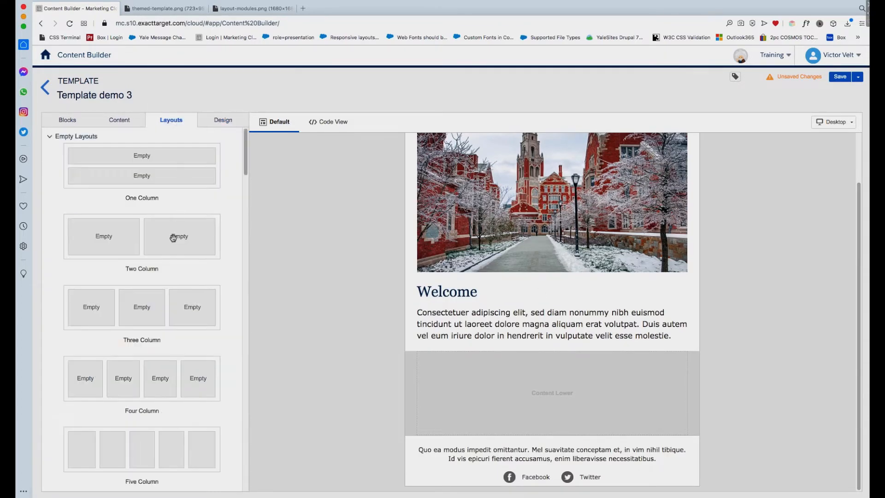
drag(142, 240, 477, 366)
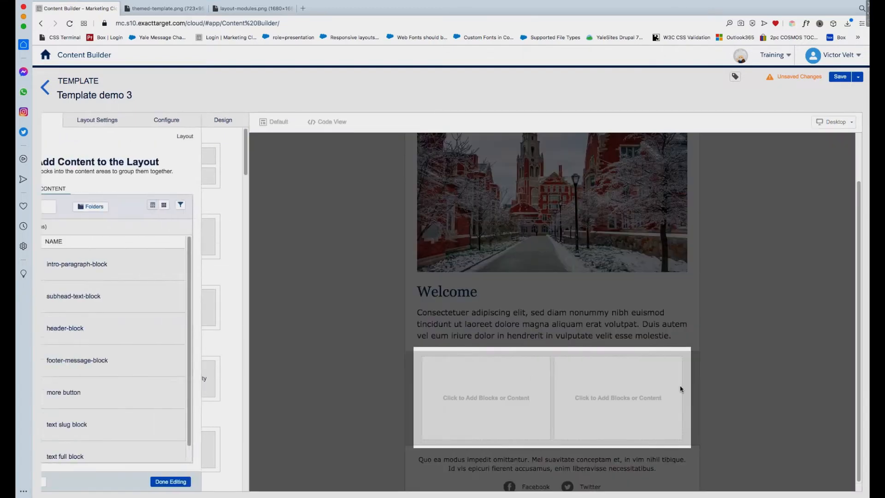
click(765, 361)
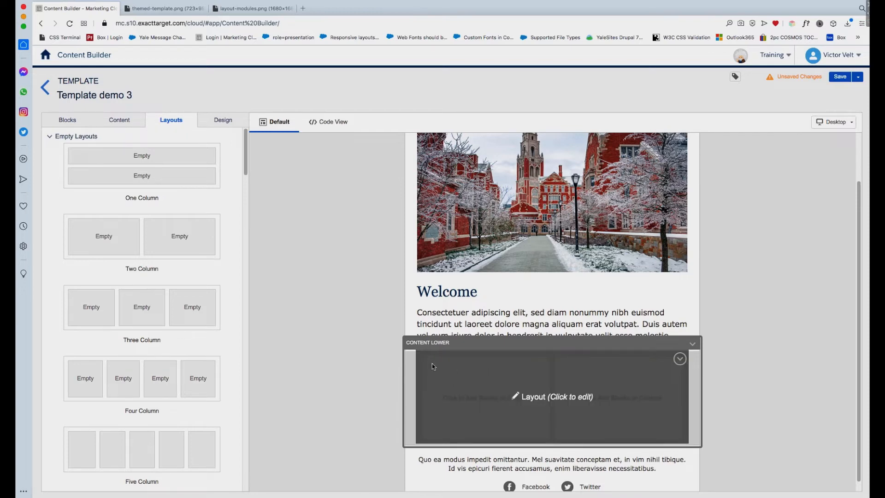
Step: Clear the padding of the two-column layout in Content Lower and finish editing
click(540, 355)
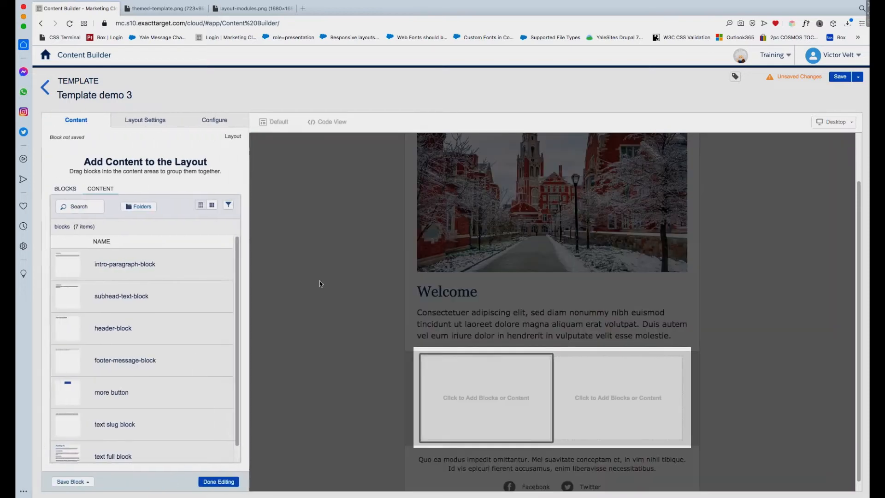
click(145, 121)
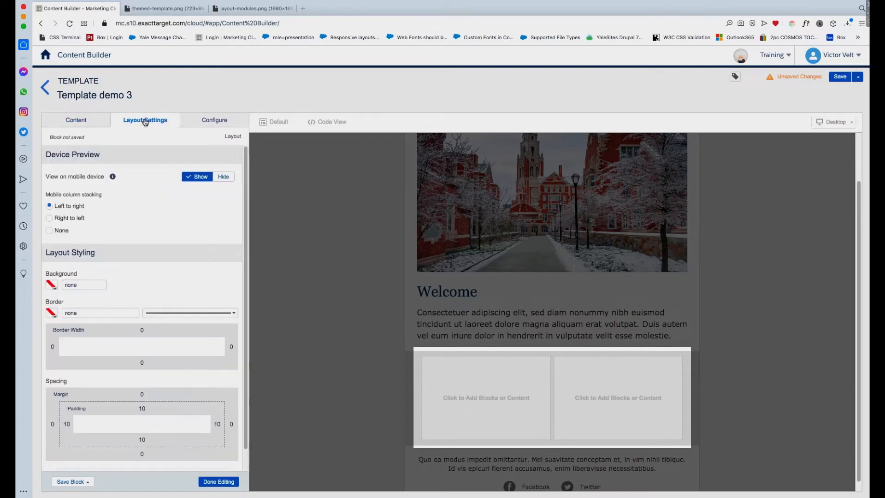
click(166, 408)
click(220, 447)
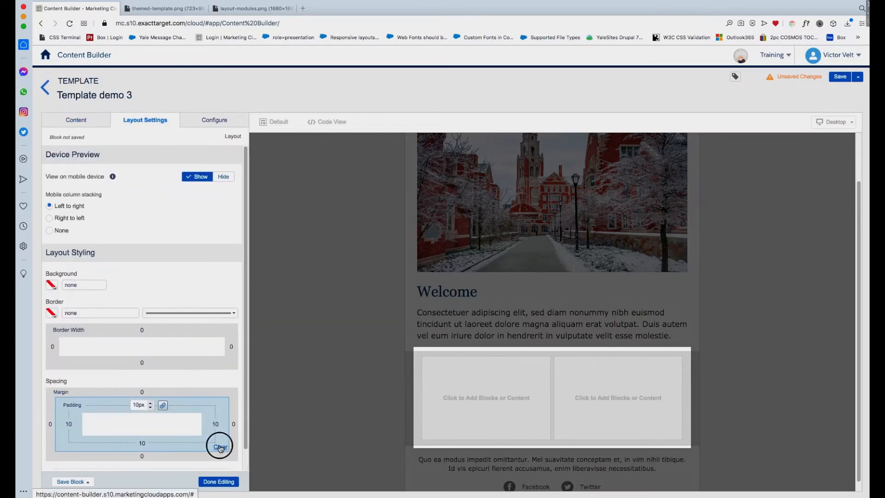
click(231, 483)
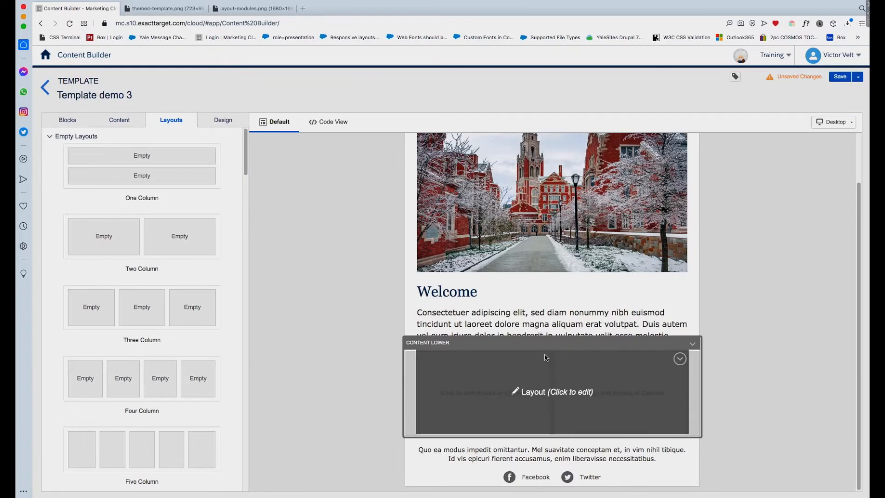
Step: Increase the space between content areas in the two-column layout and finish editing
click(547, 356)
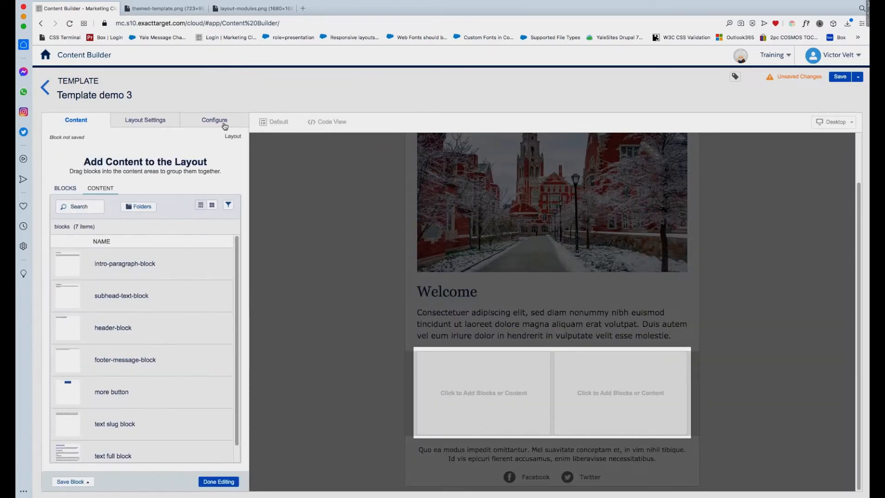
click(223, 124)
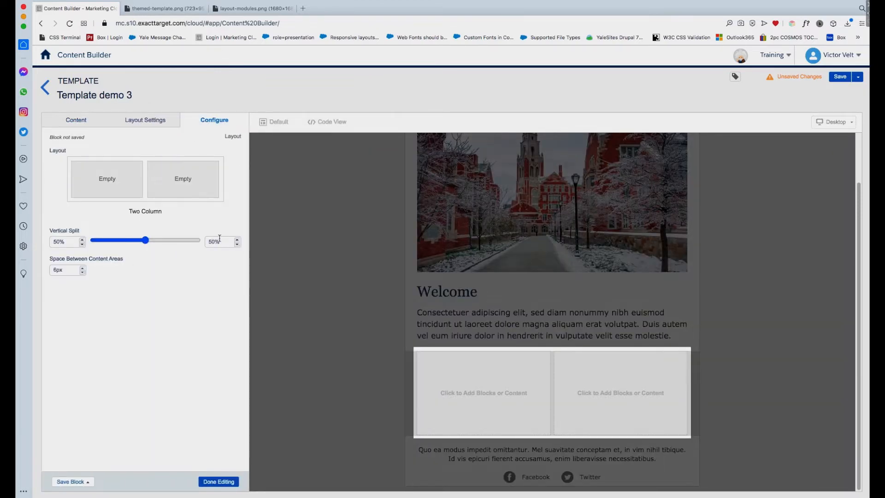
click(55, 269)
click(218, 481)
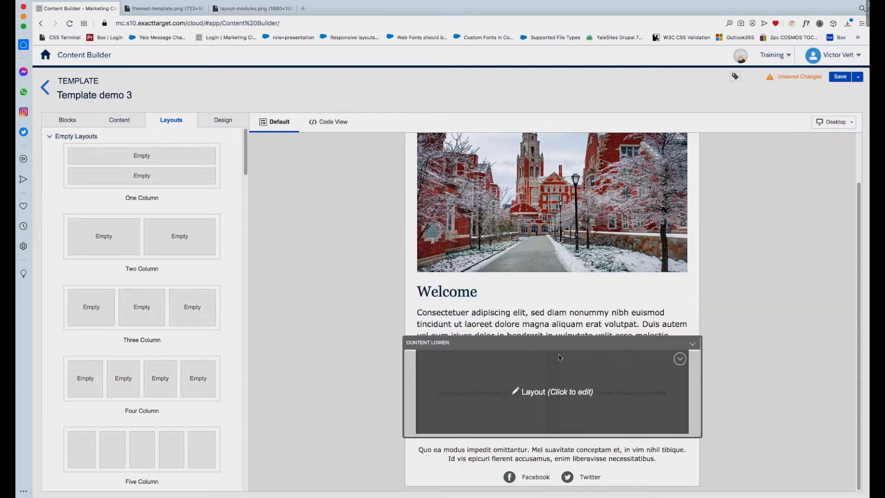
Step: Place the subhead-text-block from the Template Demos blocks folder into both columns of the Content Lower layout
click(559, 358)
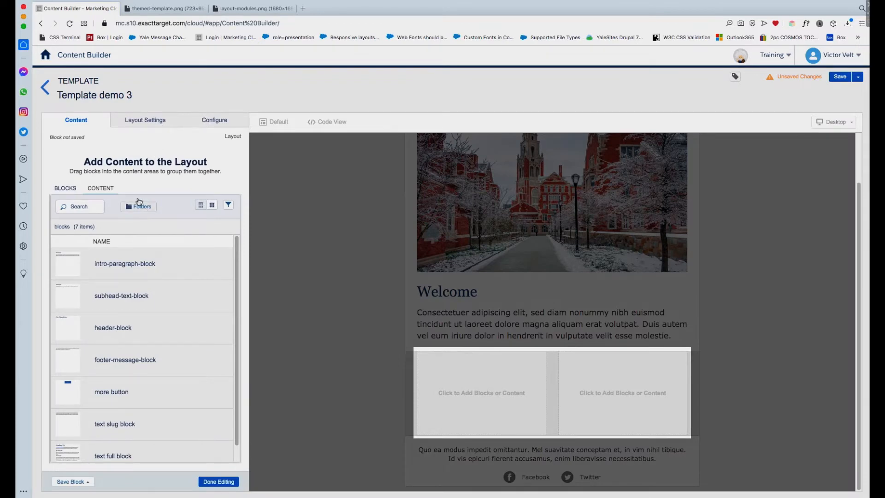
click(150, 208)
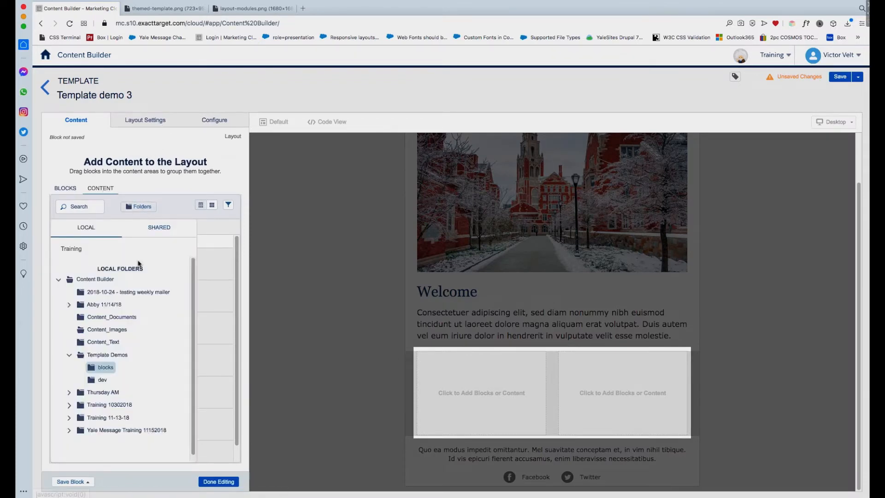
click(110, 367)
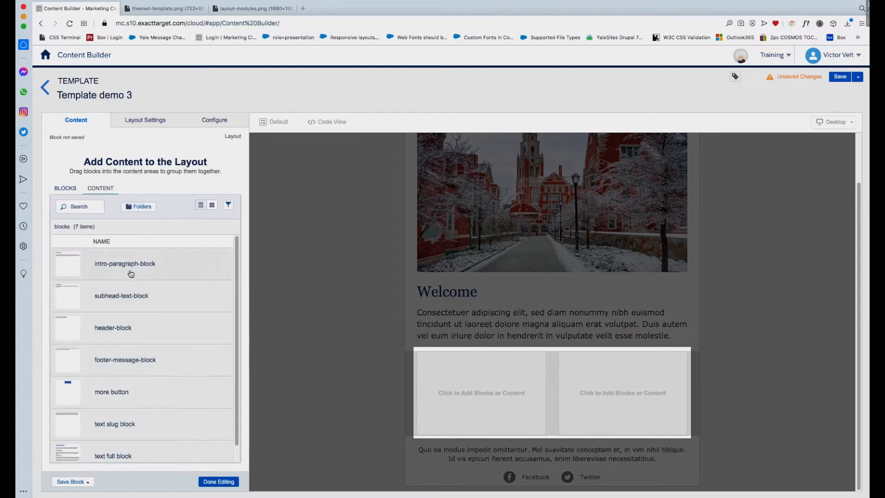
click(110, 300)
drag(111, 300, 444, 369)
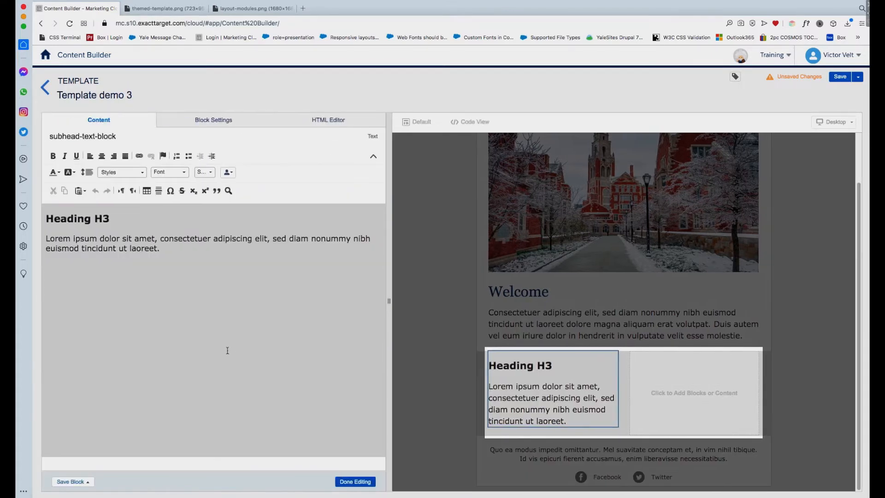
click(358, 481)
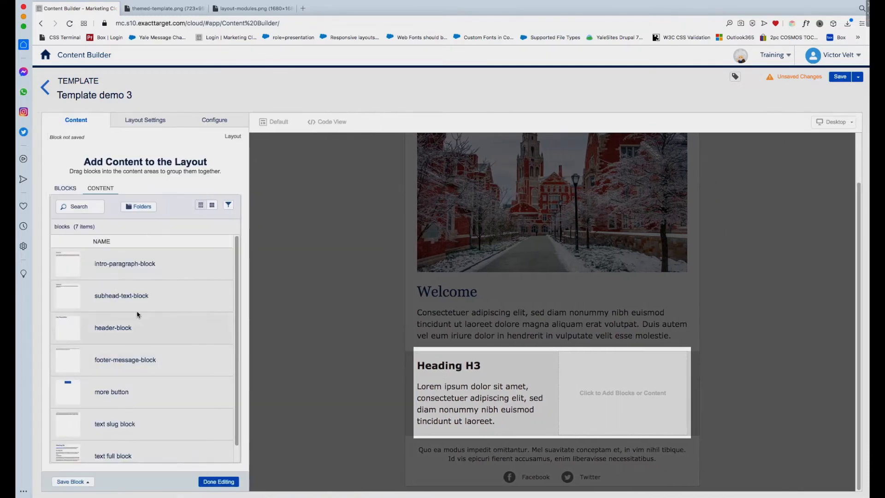
drag(126, 292, 622, 372)
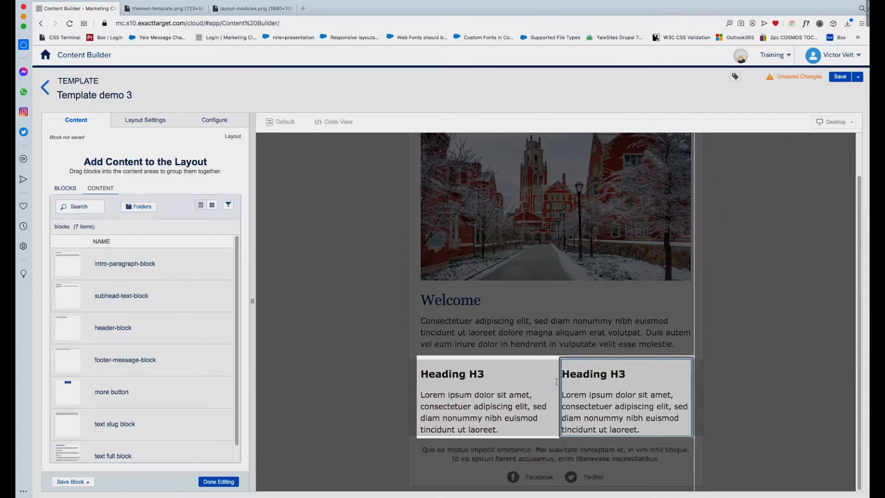
click(370, 482)
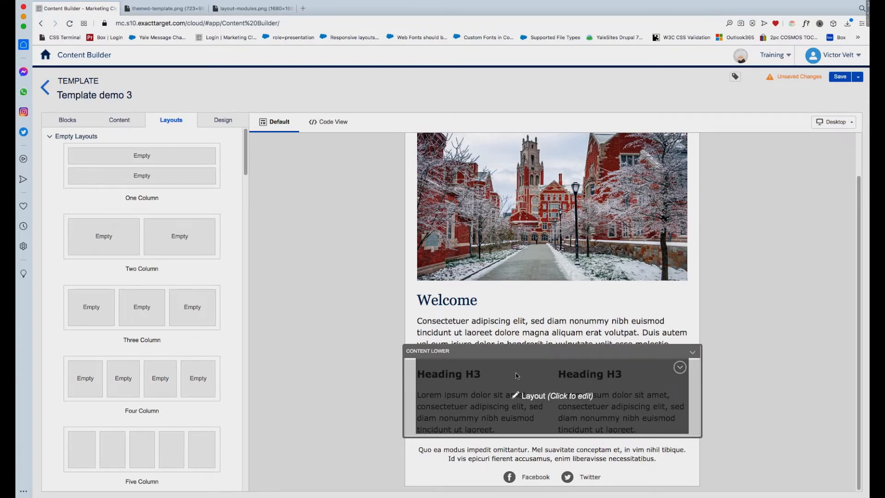
Step: Change the first column's heading to "Heading H3 Left" and finish editing the block
click(498, 372)
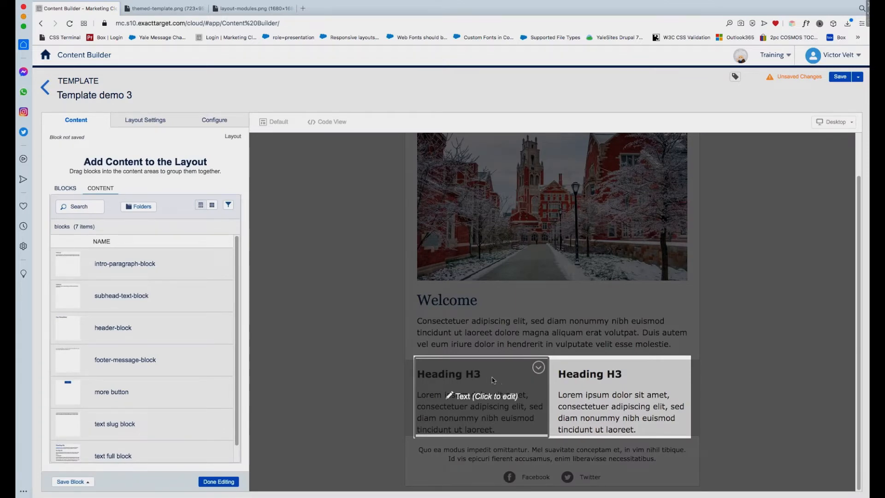
click(493, 380)
click(122, 219)
text(Left)
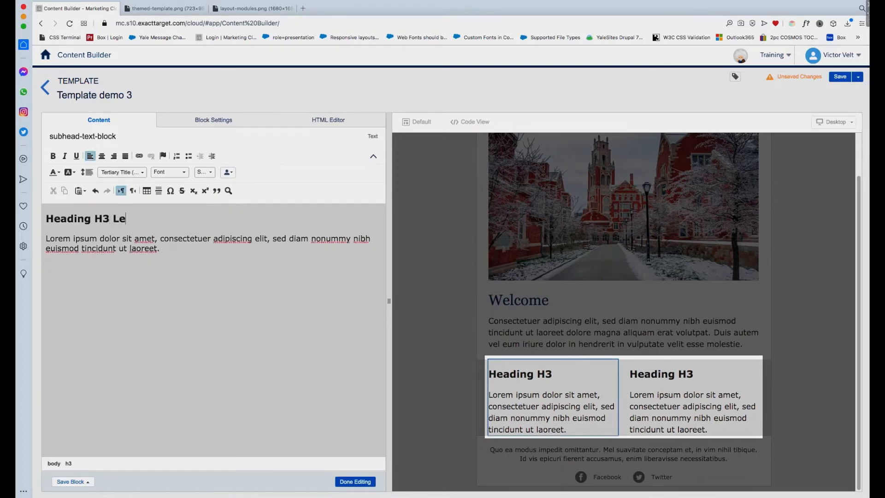
click(355, 481)
Step: Change the second column's heading to "Heading H3 Right", finish editing the block and leave the layout editor
click(610, 376)
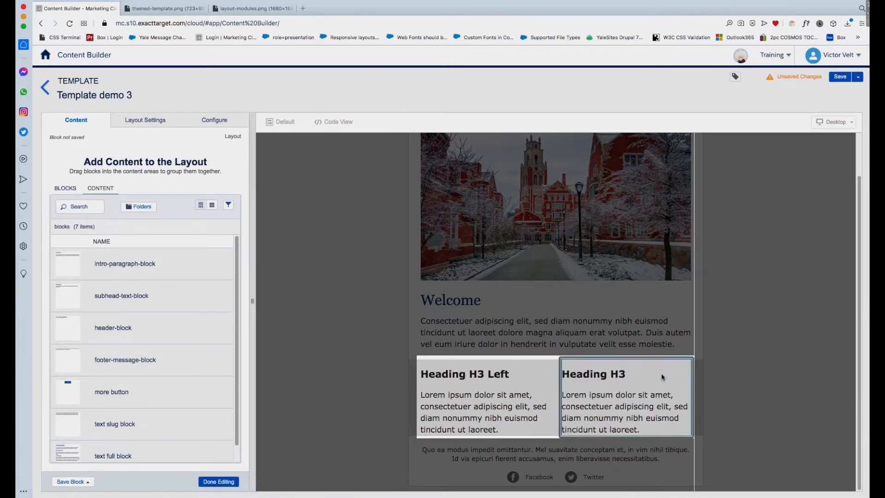
click(154, 218)
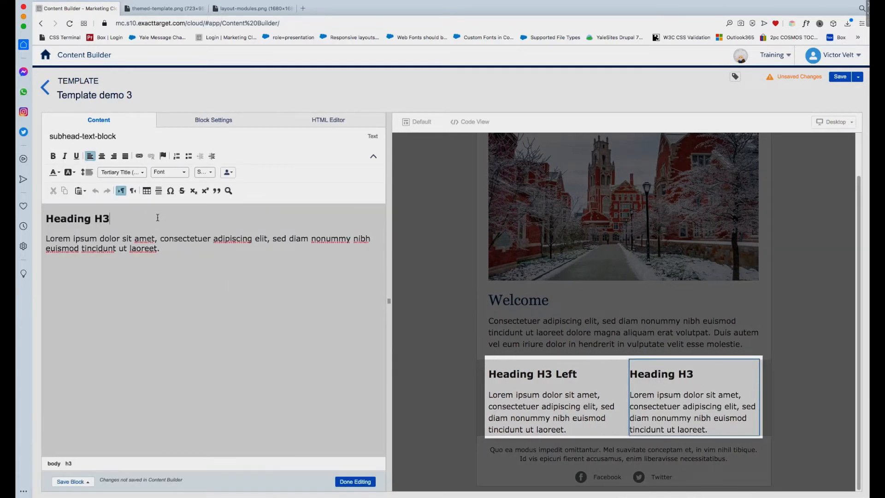
text(Right)
click(178, 250)
click(356, 481)
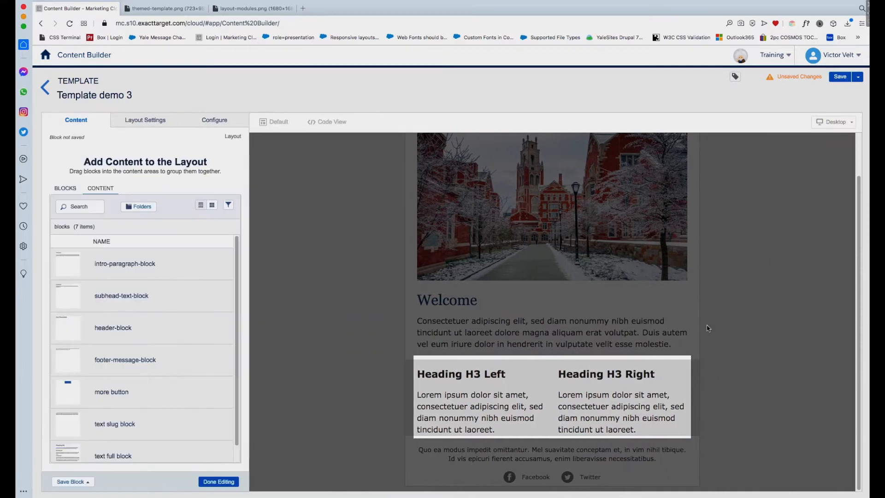
click(738, 301)
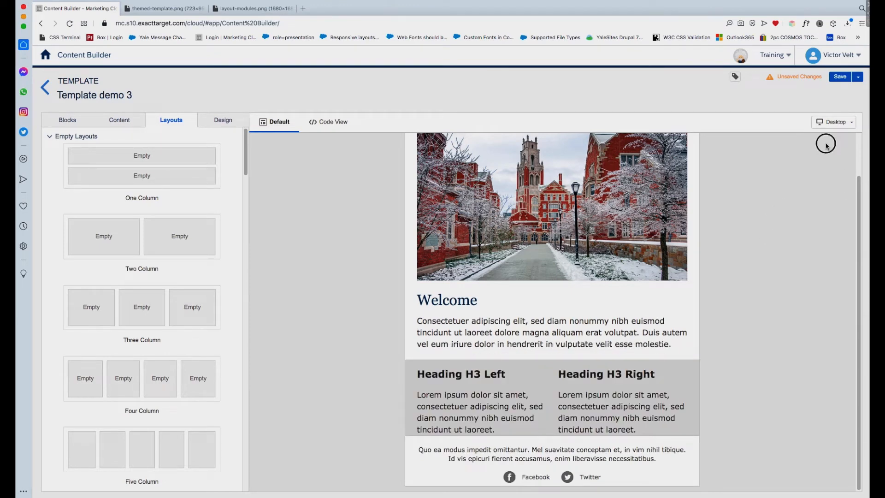
Step: Check how the two columns stack in the mobile preview and return to the desktop preview
click(849, 122)
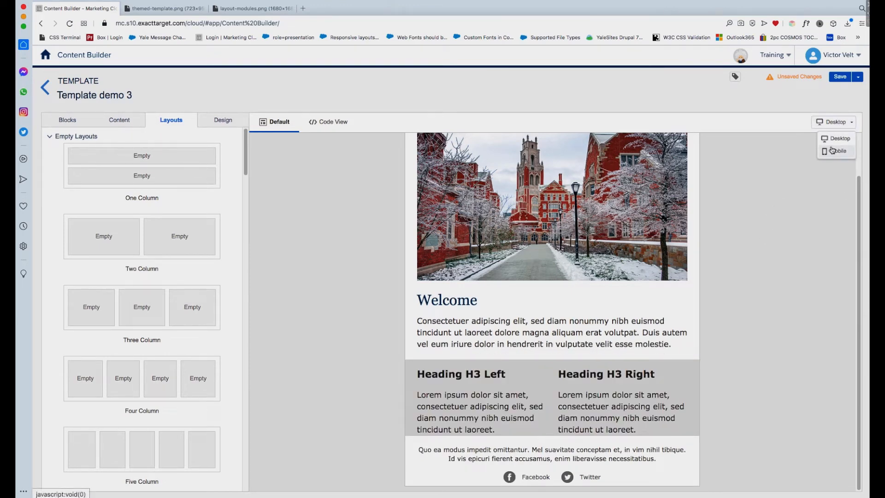
click(832, 150)
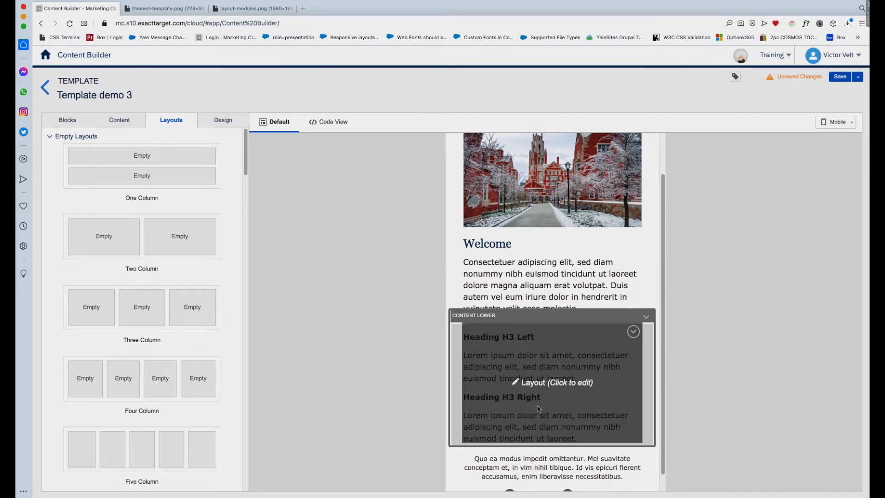
click(835, 122)
click(835, 140)
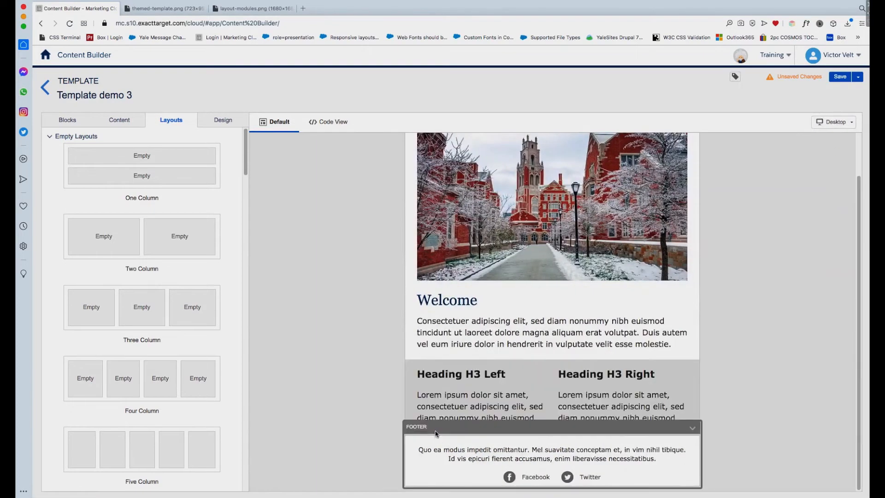
Step: Set the Content Lower layout's mobile column stacking to Right to left and finish editing the layout
click(549, 365)
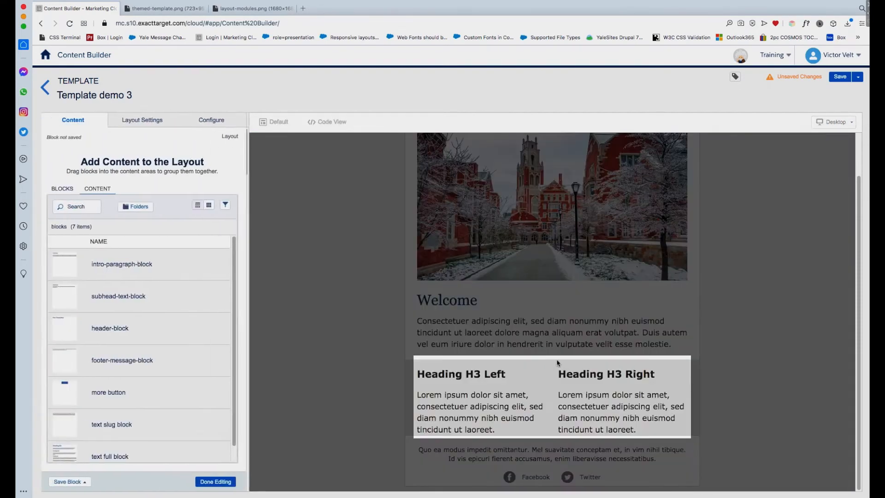
click(165, 124)
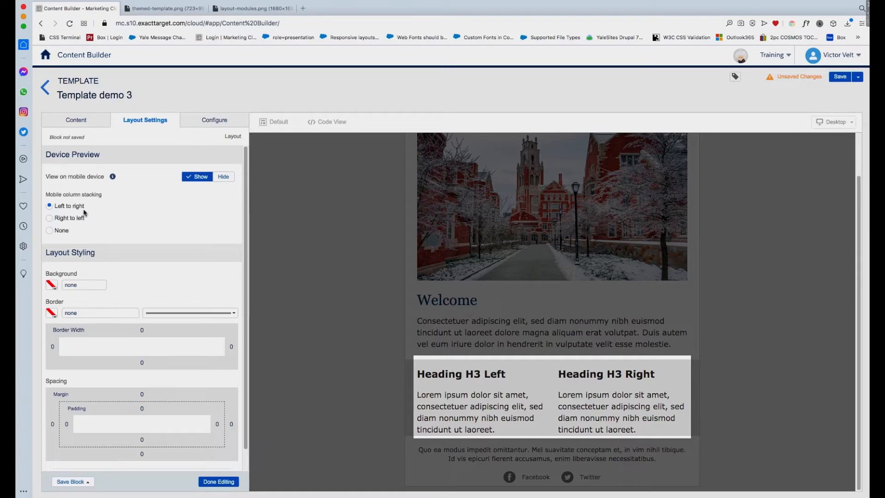
click(51, 219)
click(218, 481)
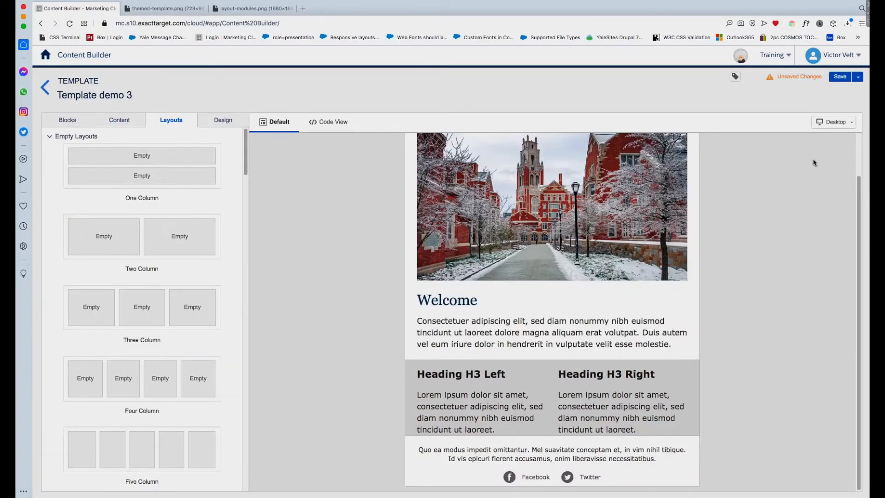
Step: Compare the order of the two lower columns in the mobile and desktop previews, ending in the mobile preview
click(833, 121)
click(835, 151)
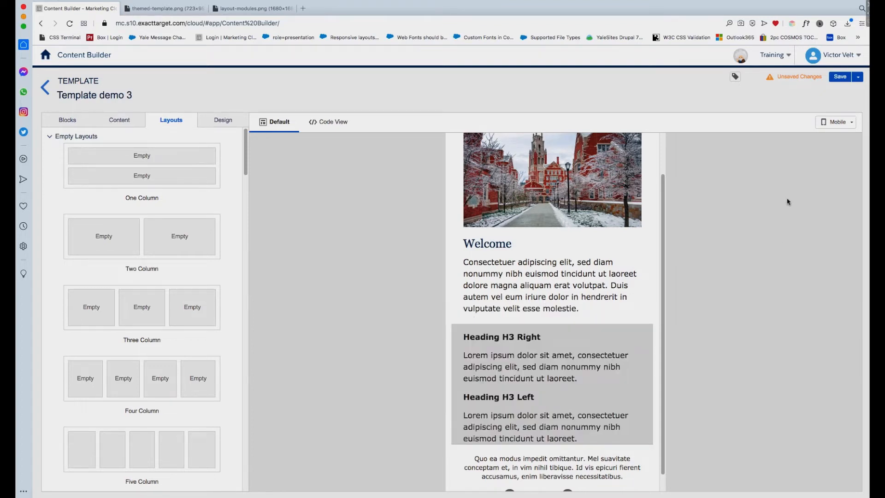
click(837, 121)
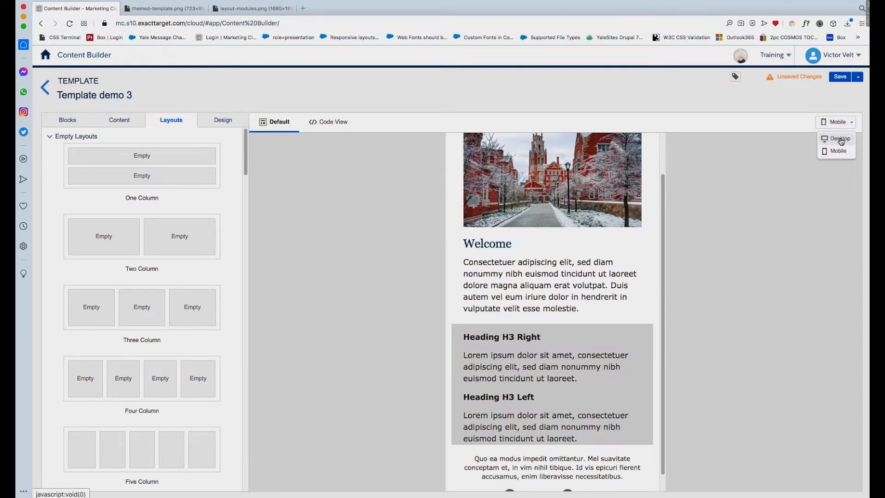
click(839, 140)
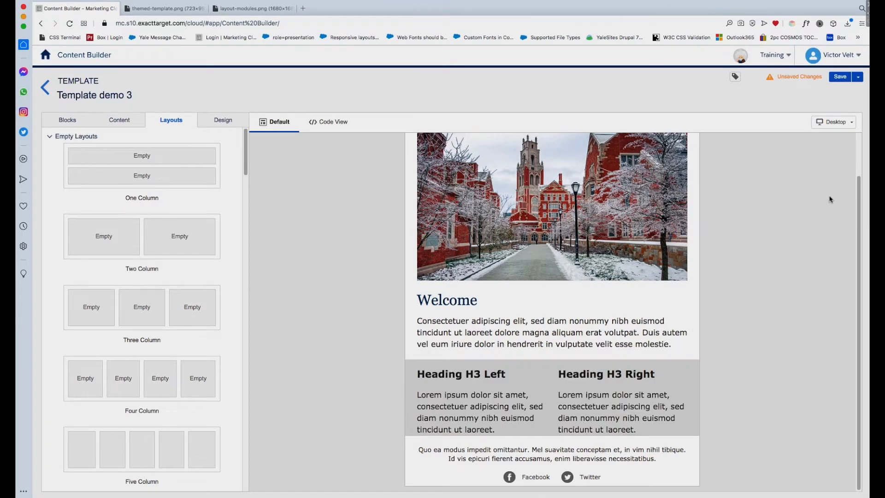
click(854, 121)
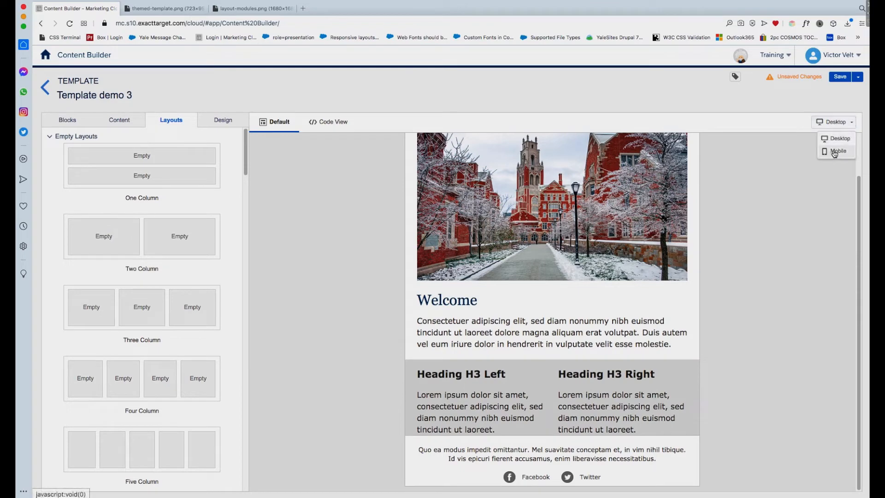
click(834, 151)
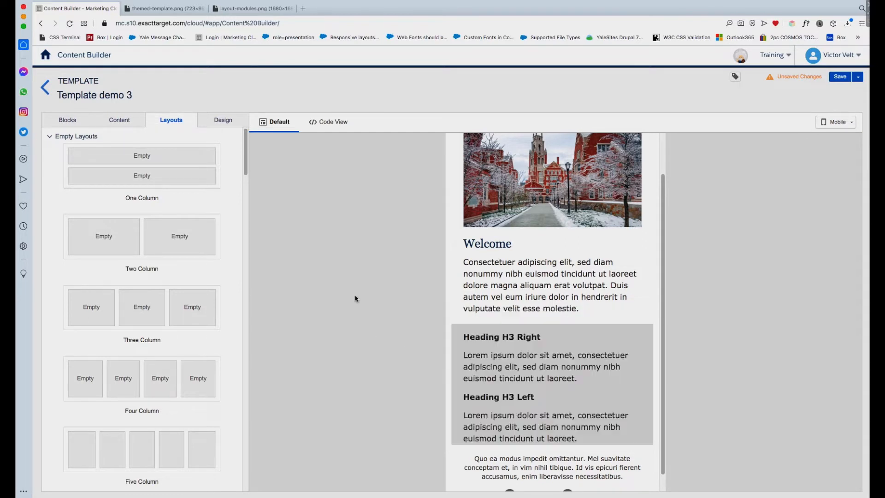
Step: Set the Content Lower layout's mobile column stacking back to Left to right, finish editing and return to the desktop preview
click(547, 330)
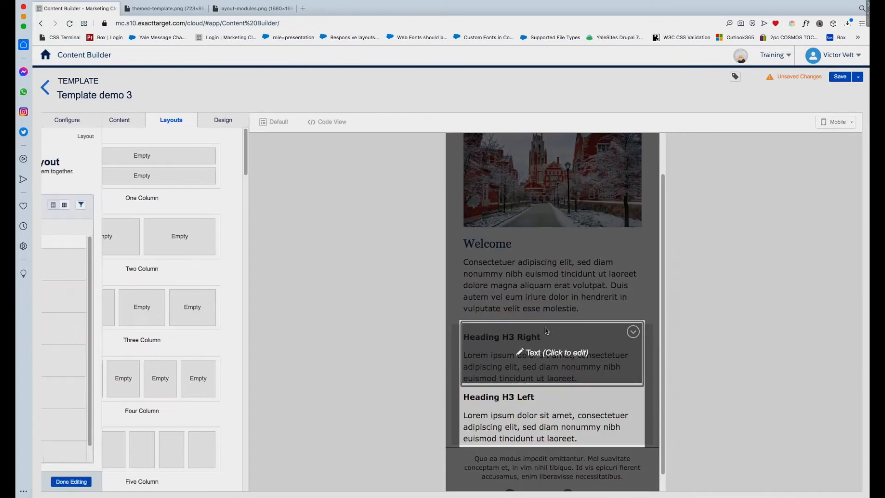
click(162, 125)
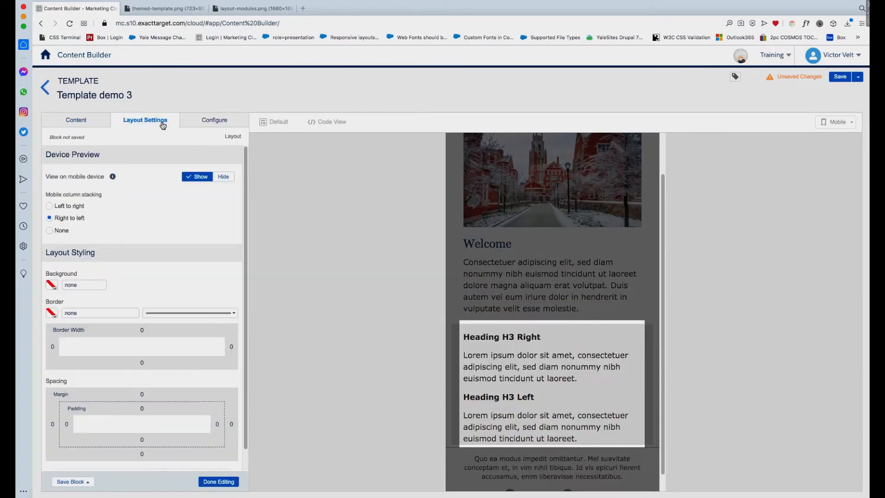
click(51, 207)
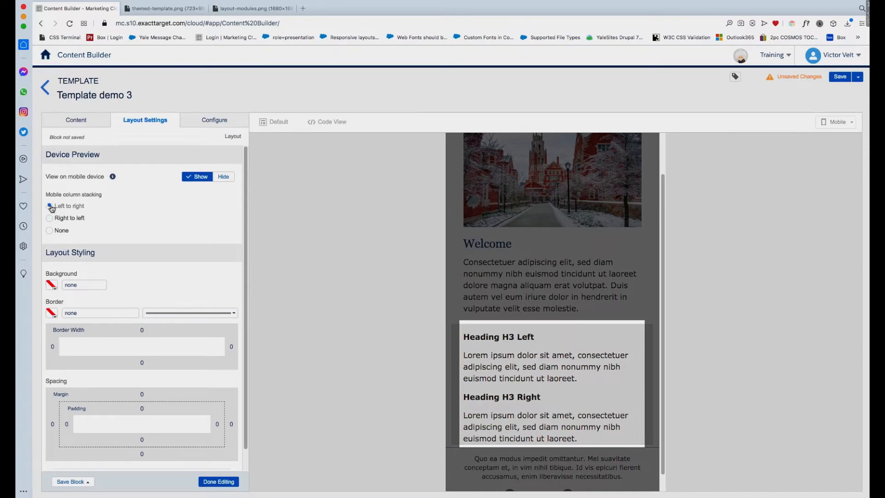
click(223, 482)
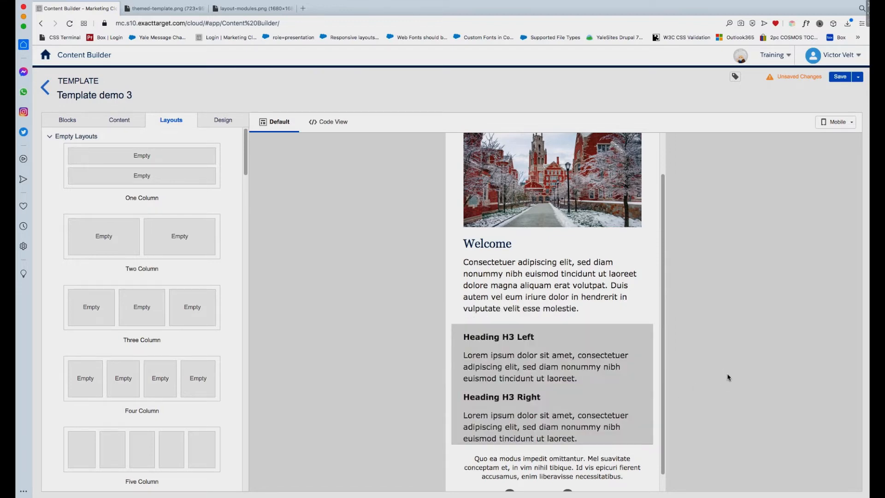
click(838, 122)
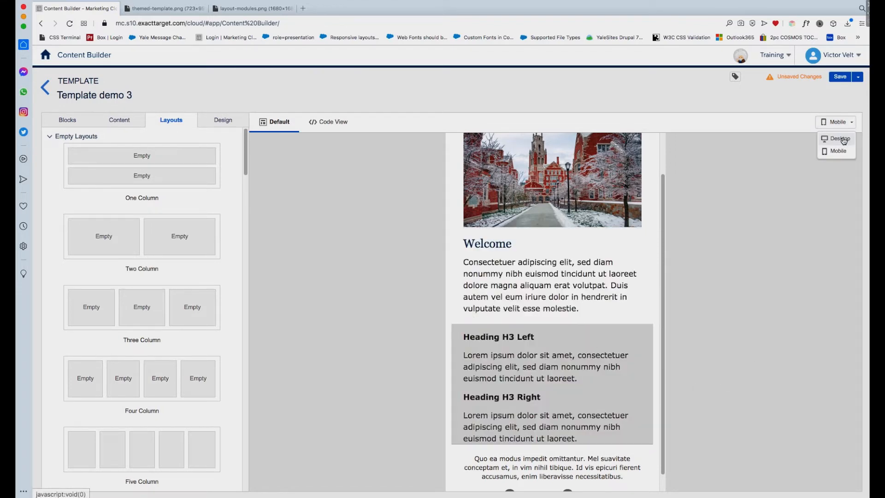
click(836, 142)
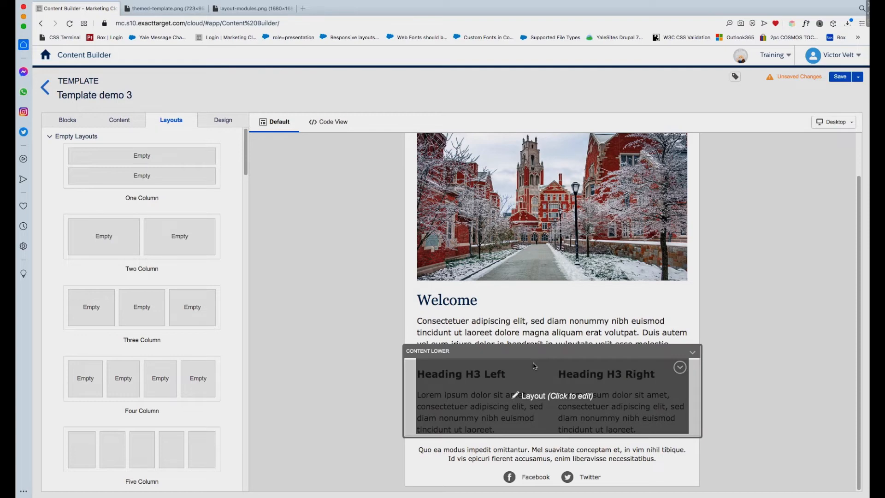
Step: Set only the bottom padding of the Content Lower layout to 12 px and finish editing the layout
click(511, 366)
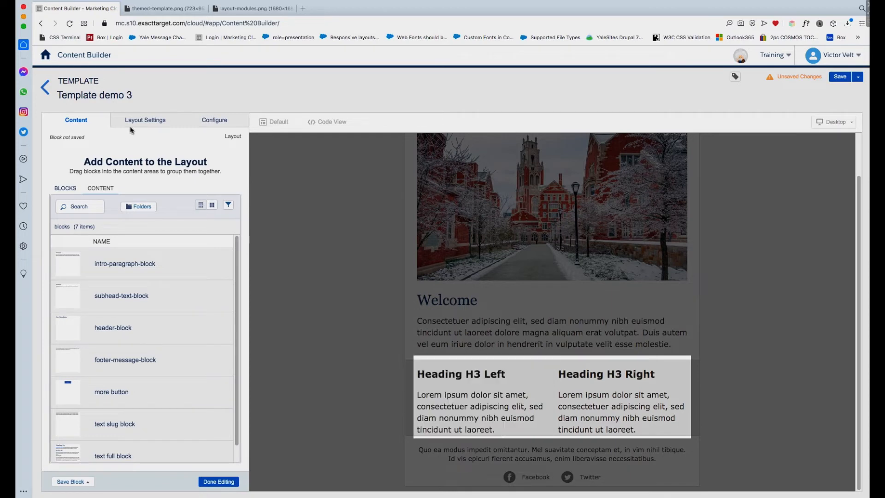
click(159, 122)
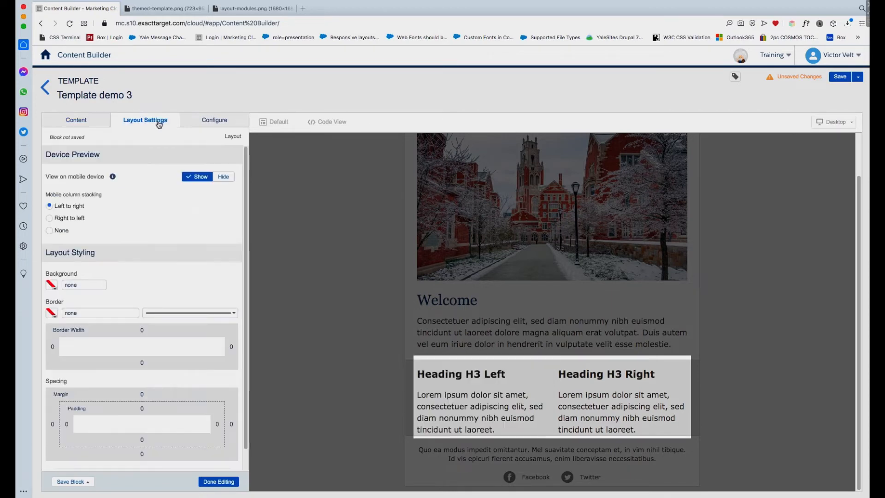
click(150, 443)
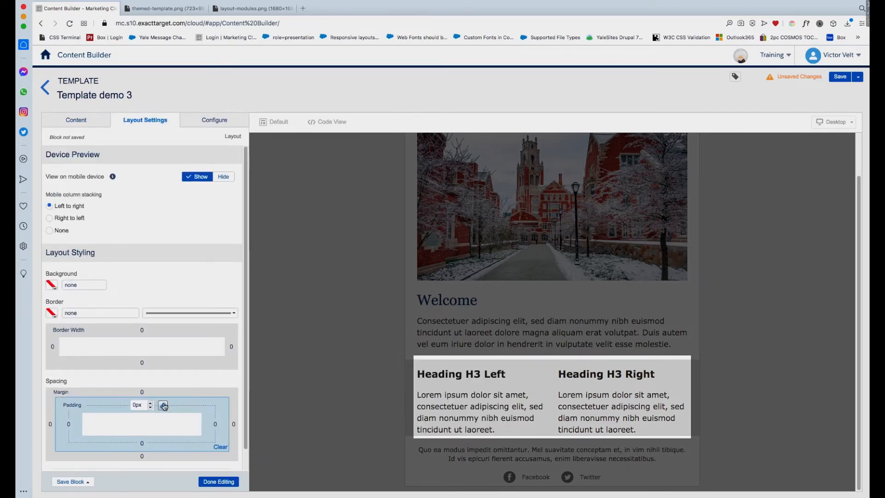
click(138, 443)
key(BackSpace)
text(12)
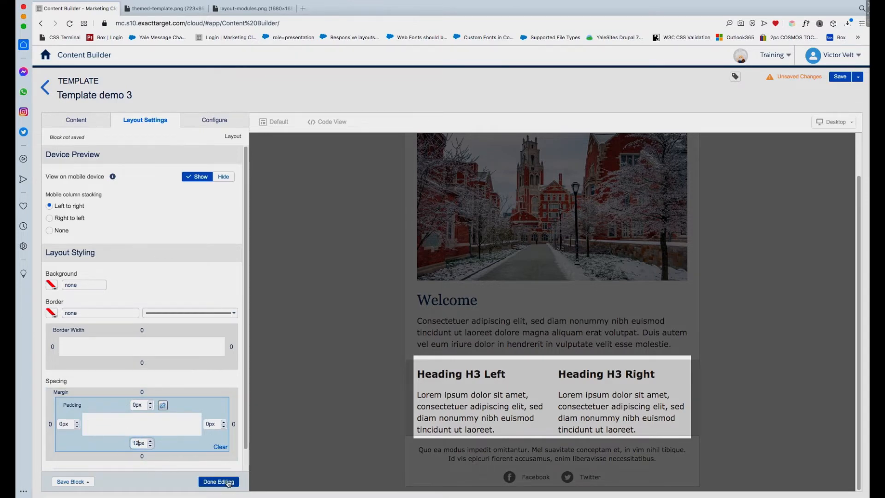
click(228, 482)
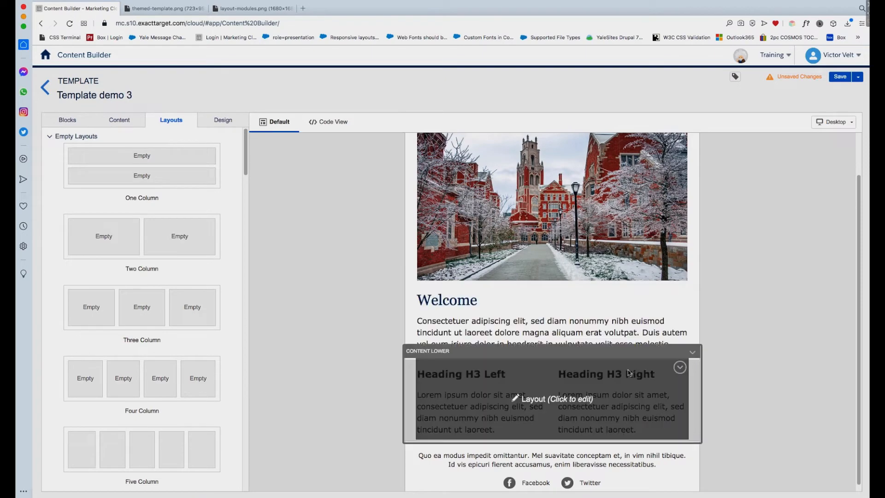
Step: Set only the bottom padding of the "Heading H3 Right" text block to 12 px and finish editing the block
click(629, 372)
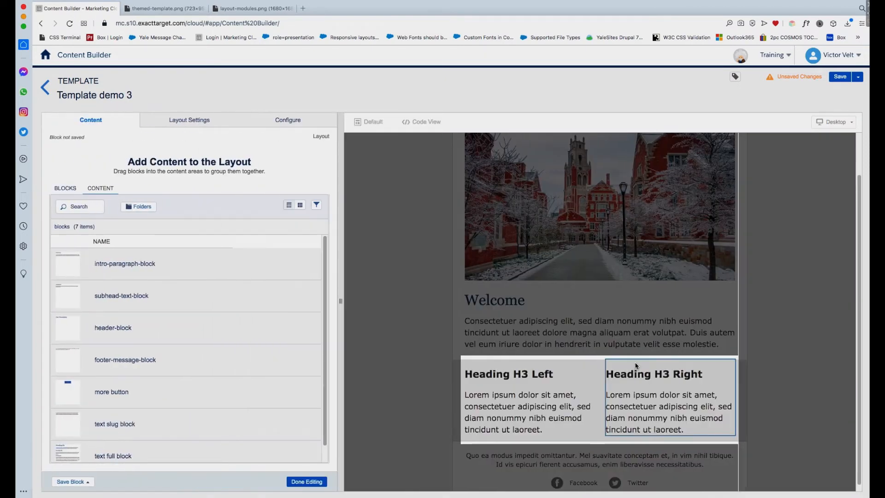
click(636, 365)
click(219, 118)
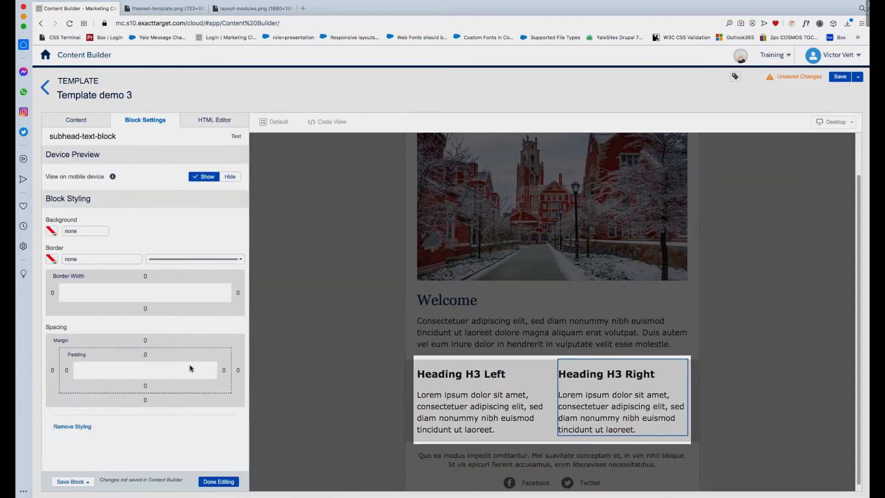
click(155, 389)
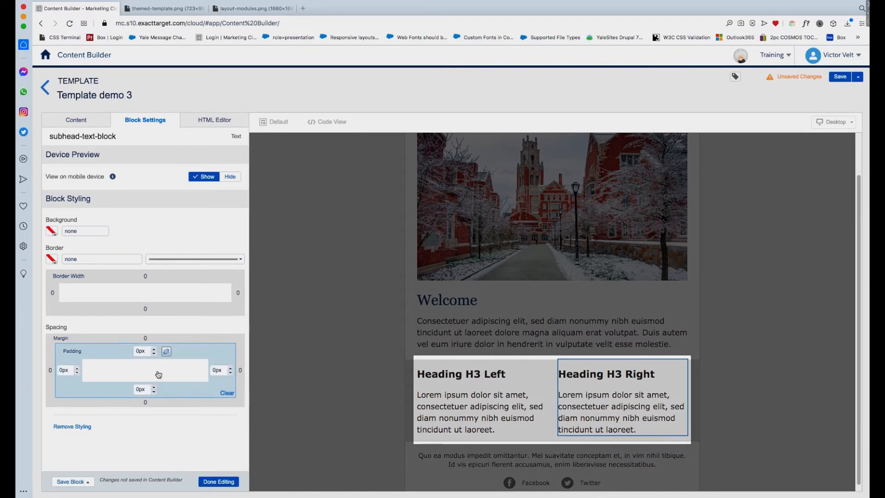
click(139, 389)
text(12)
click(220, 481)
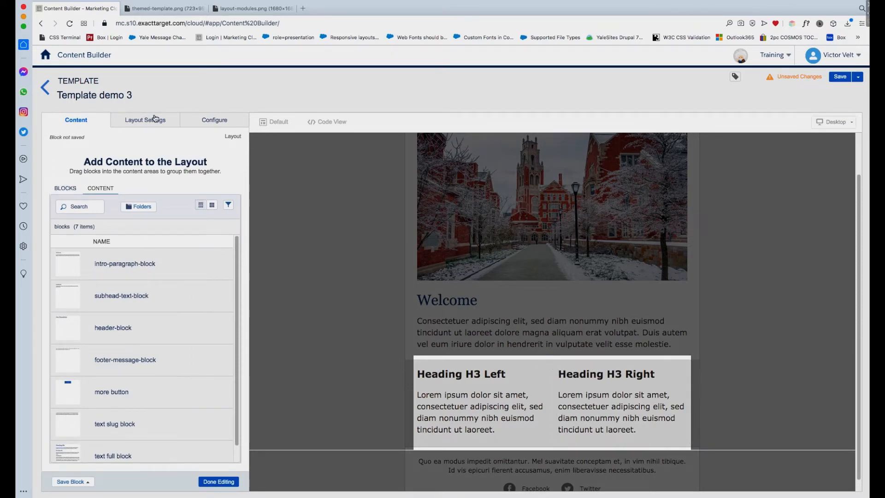
Step: Check the padding settings of the Content Lower layout and of its "Heading H3 Right" text block
click(156, 119)
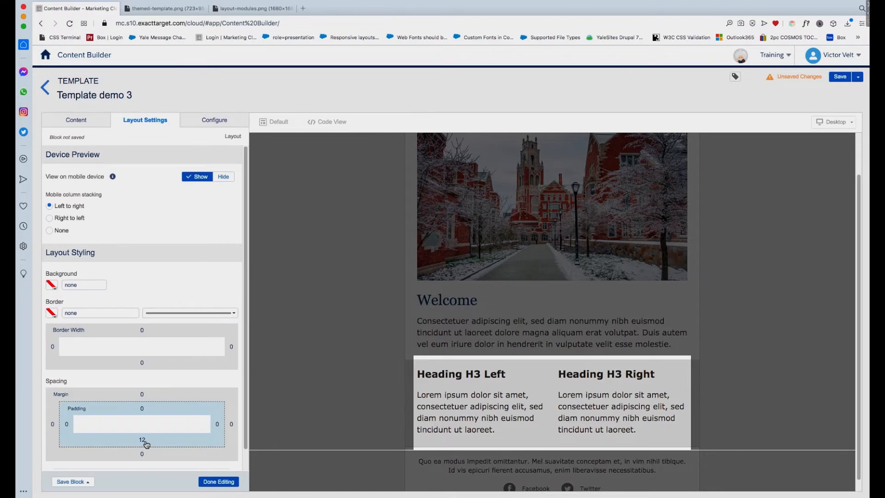
click(219, 482)
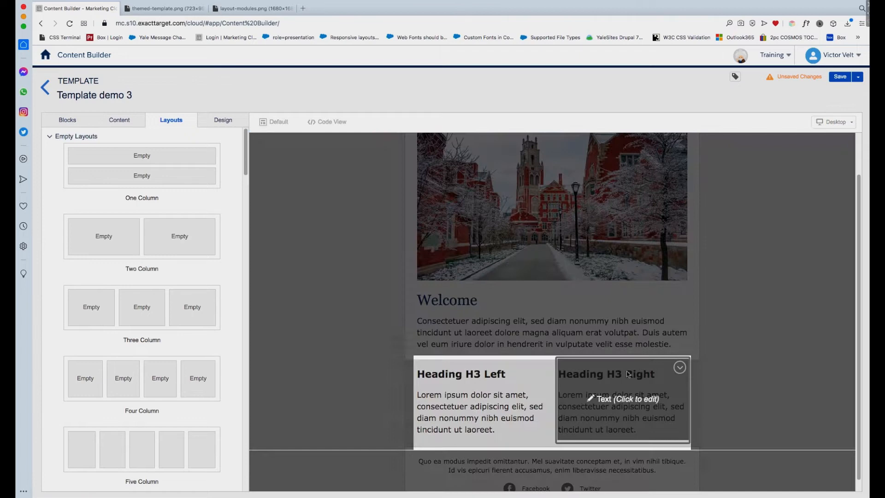
click(628, 374)
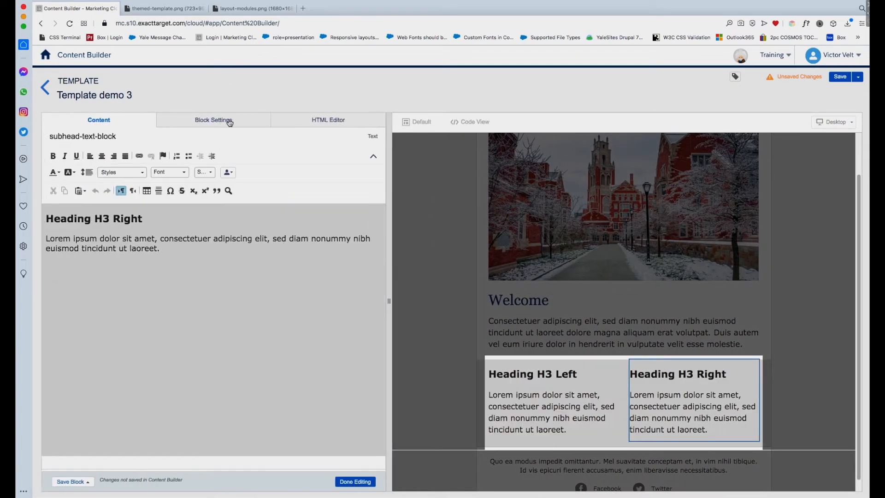
click(230, 121)
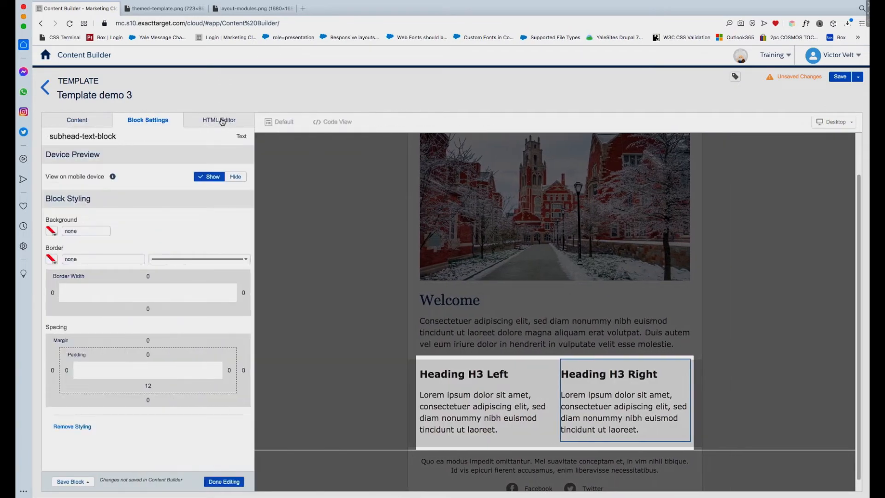
Step: Set only the bottom padding of the "Heading H3 Left" text block to 12 px, finish editing and leave the layout editor
click(492, 383)
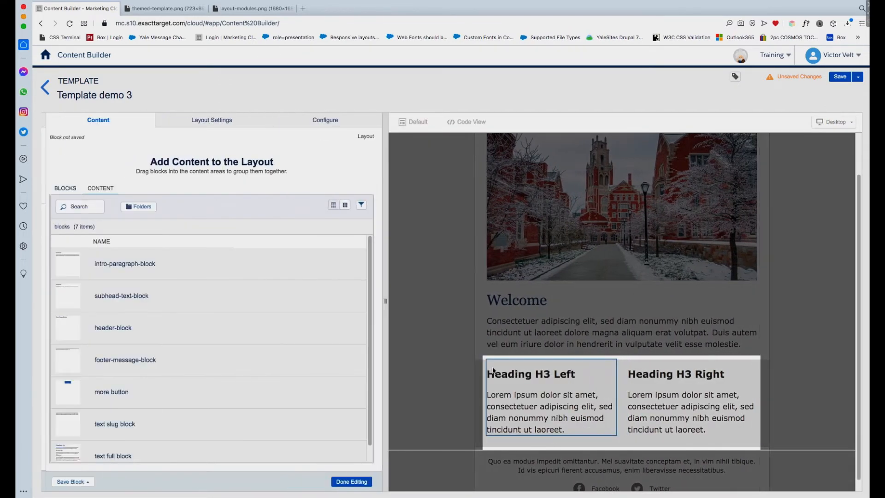
click(219, 121)
click(147, 387)
click(165, 353)
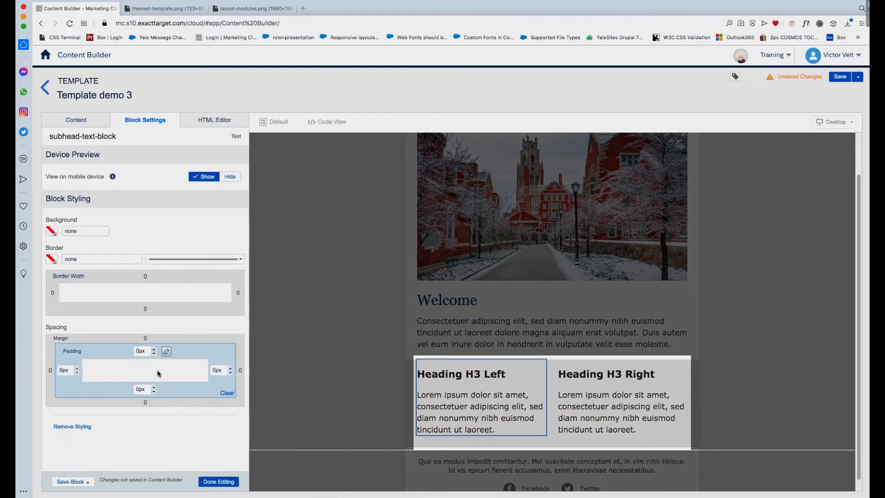
drag(139, 390, 132, 392)
text(12)
click(154, 419)
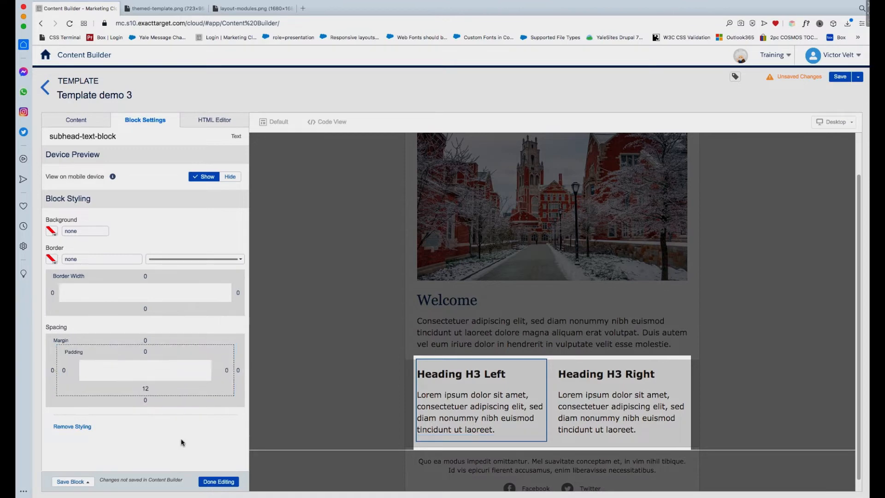
click(218, 483)
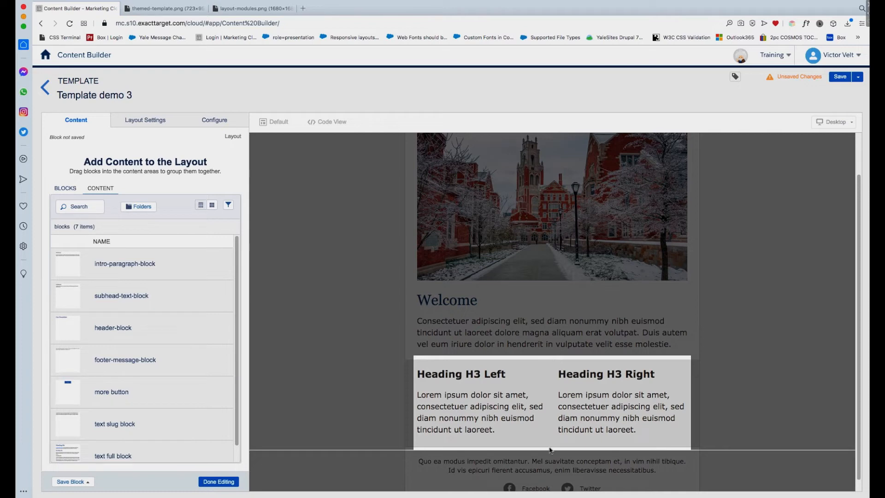
click(721, 327)
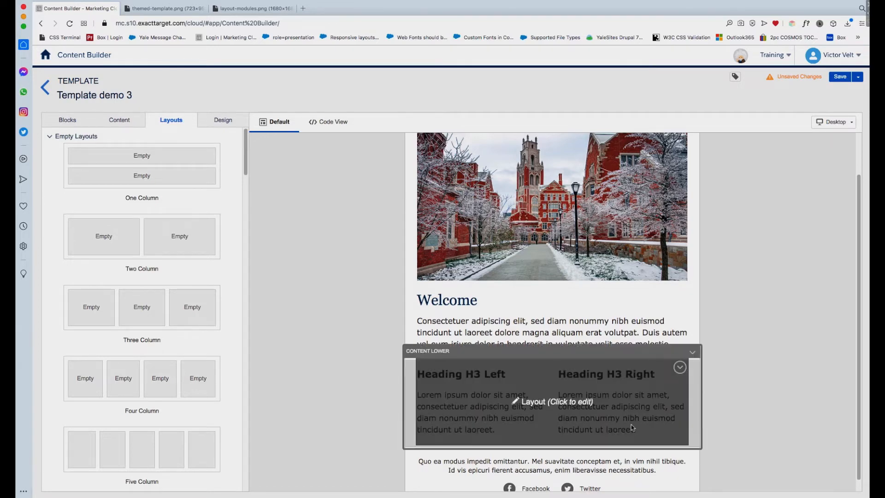
Step: Compare the Content Lower area's two-column layout and spacing in the mobile and desktop previews, ending on mobile
click(850, 124)
click(837, 149)
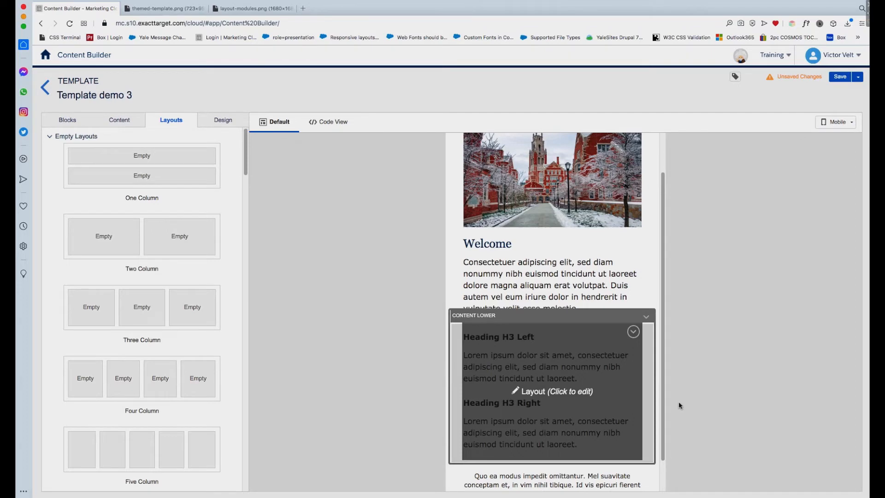
click(847, 124)
click(836, 136)
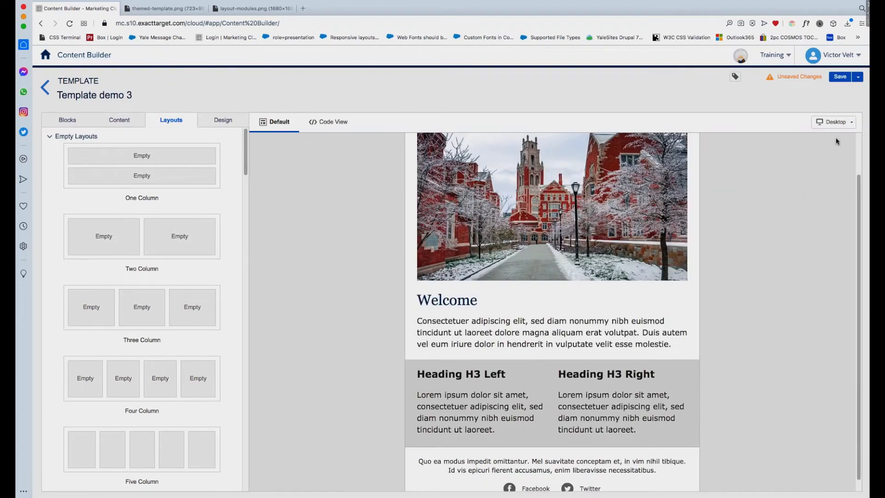
click(854, 123)
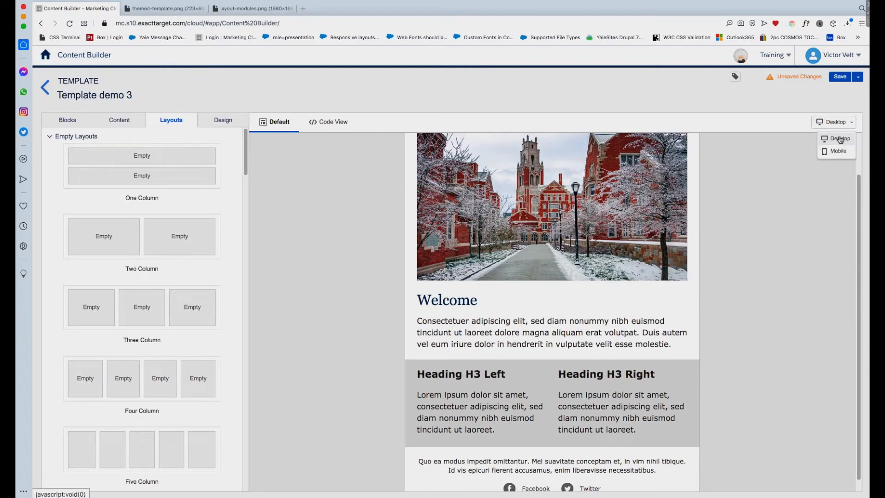
click(839, 140)
click(846, 123)
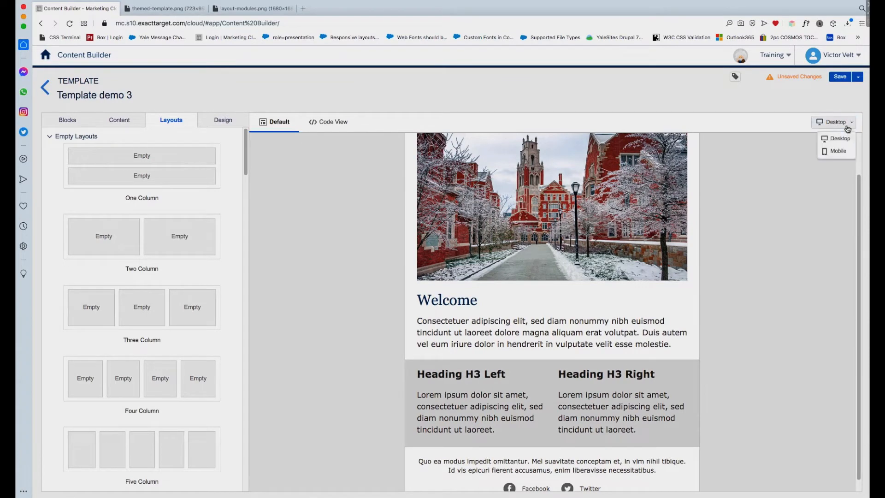
click(833, 152)
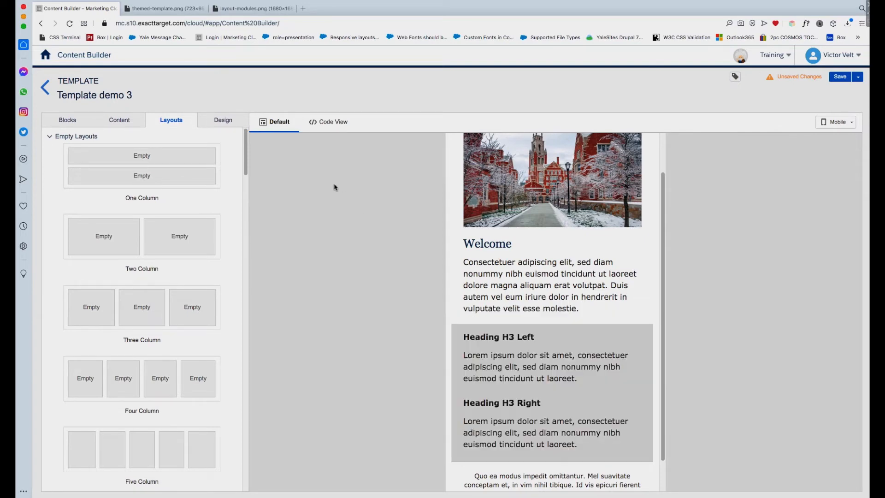
Step: Open the template's code view and examine the .content_padding rule and the 480px media query that contains it
click(336, 125)
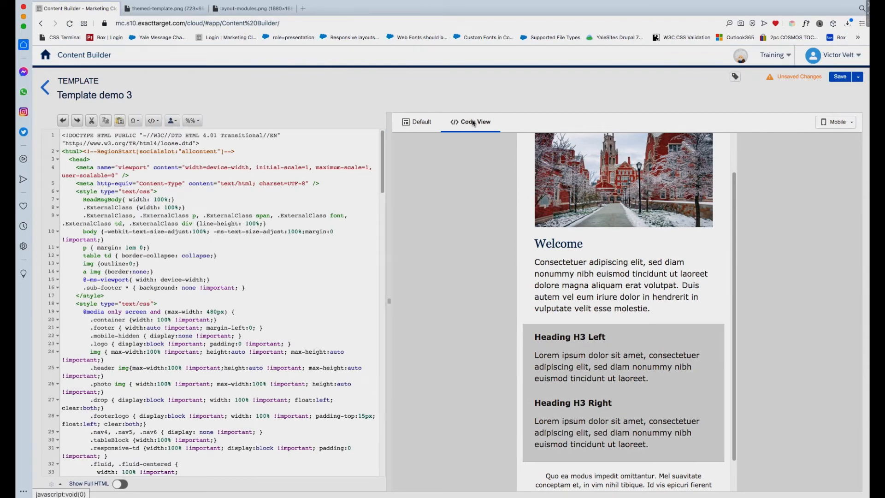
drag(382, 164, 375, 211)
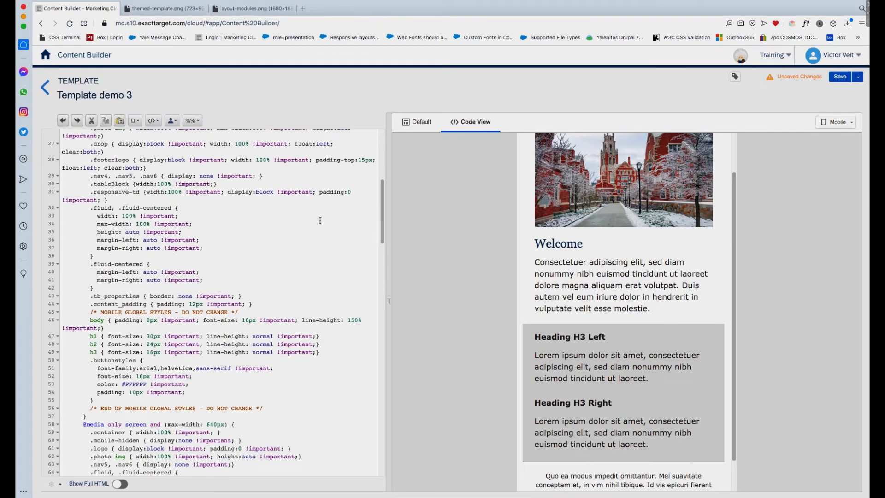
drag(90, 304, 245, 304)
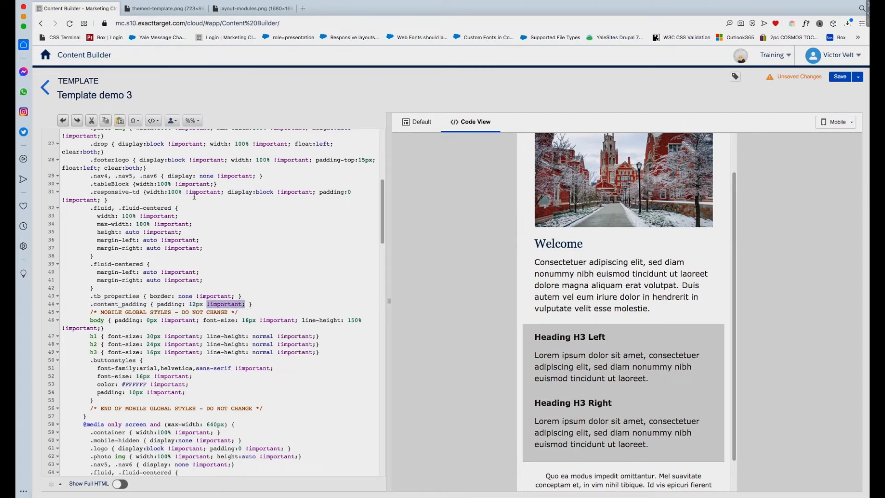
scroll(247, 146, up, 5)
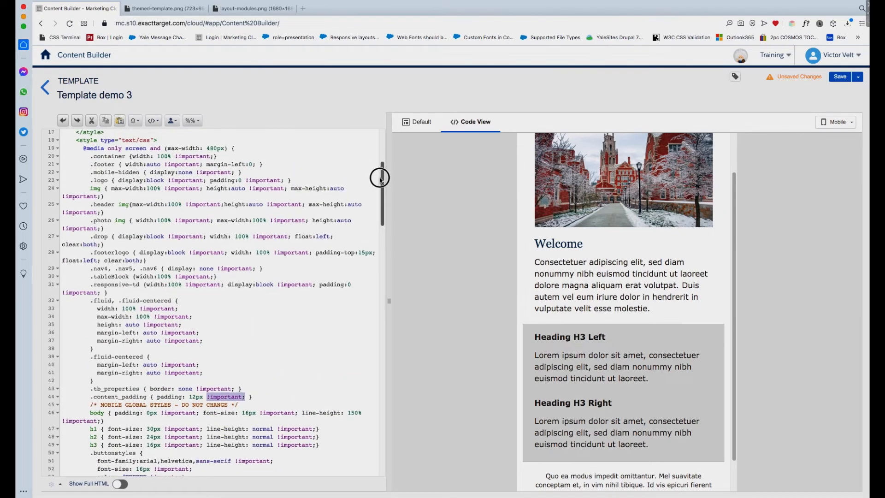
drag(244, 149, 80, 148)
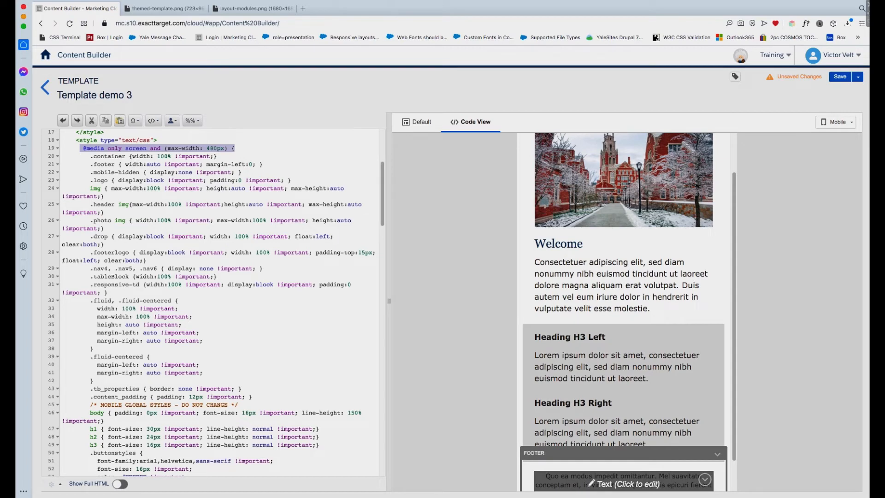
Step: Switch to Preview, review the padding markup and CSS in side-by-side-1.png through side-by-side-6.png, and close the images
key(super+Tab)
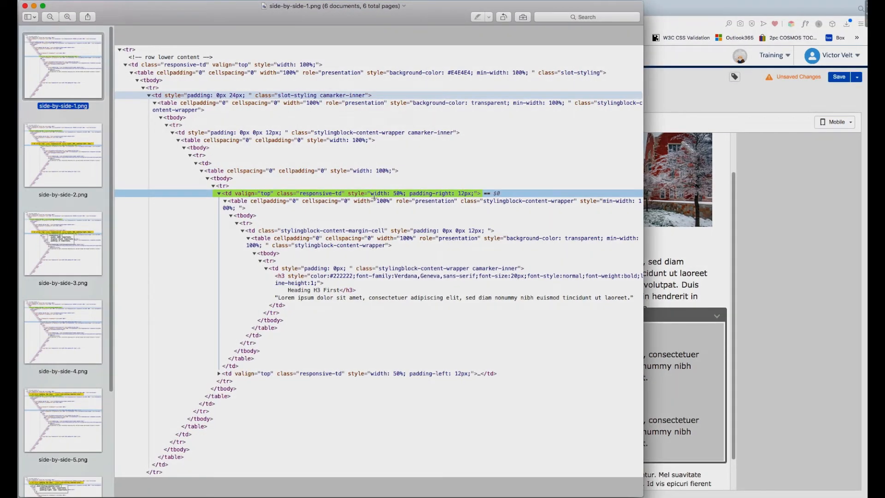
click(66, 144)
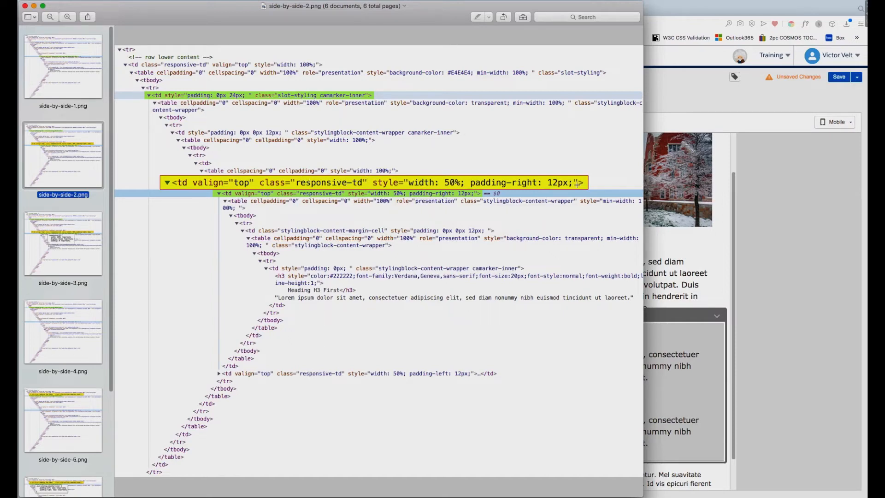
click(84, 222)
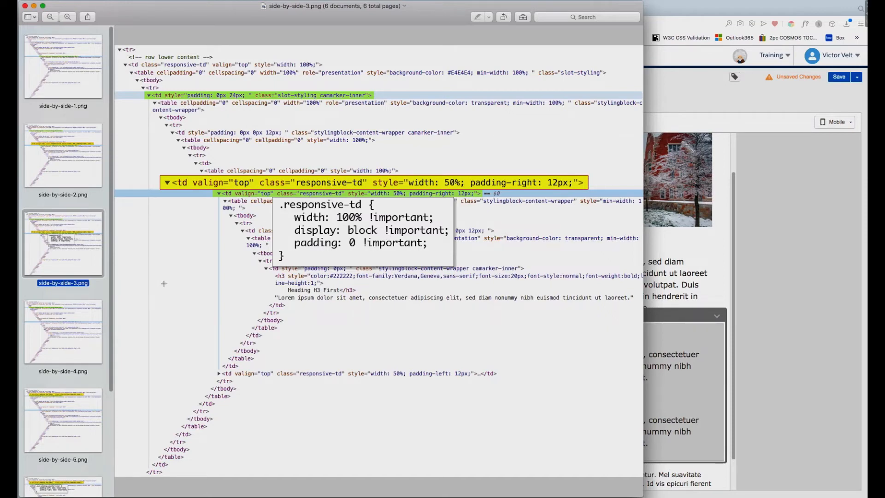
click(72, 310)
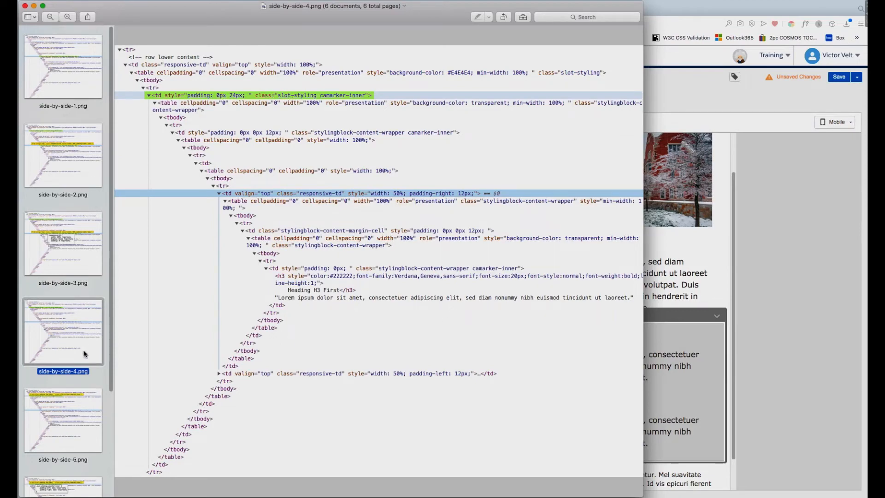
key(Down)
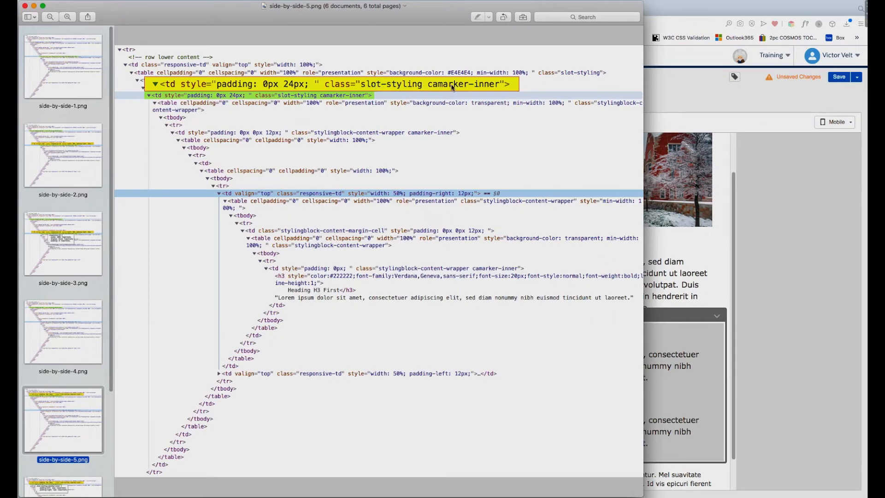
scroll(106, 340, down, 3)
click(88, 400)
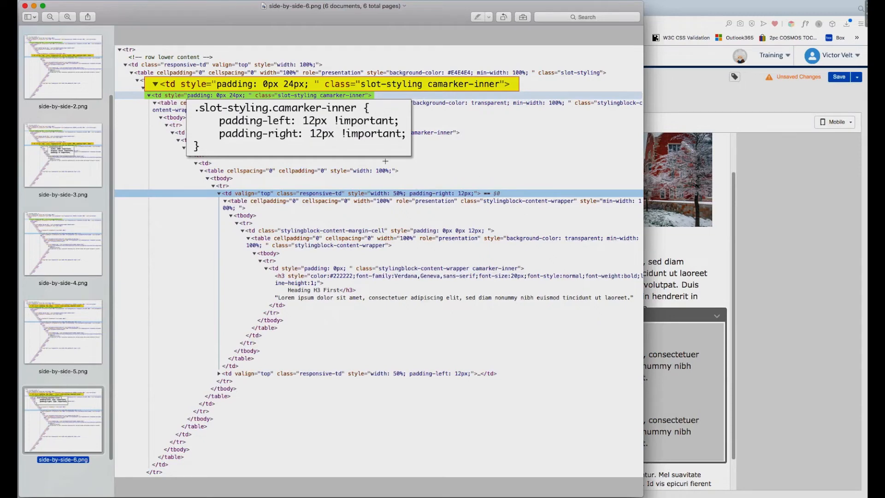
click(25, 6)
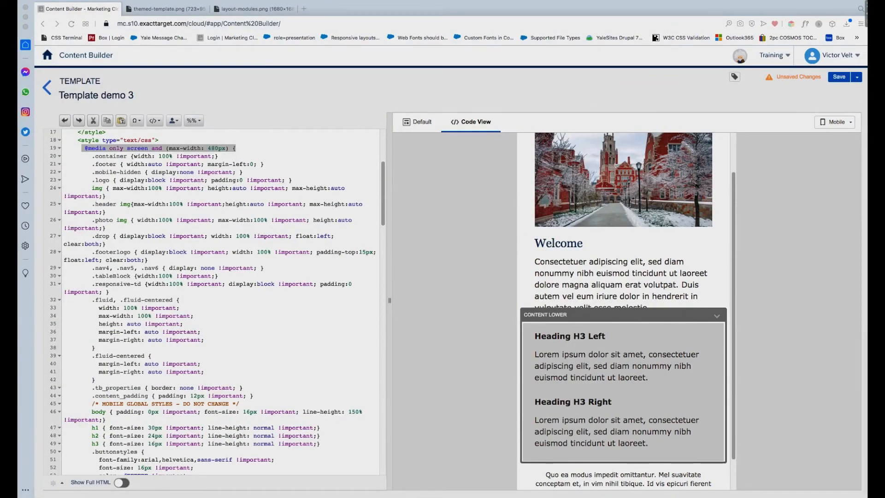
Step: Examine the width, display and padding declarations of the .responsive-td rule in the 480px media query
drag(381, 208, 382, 213)
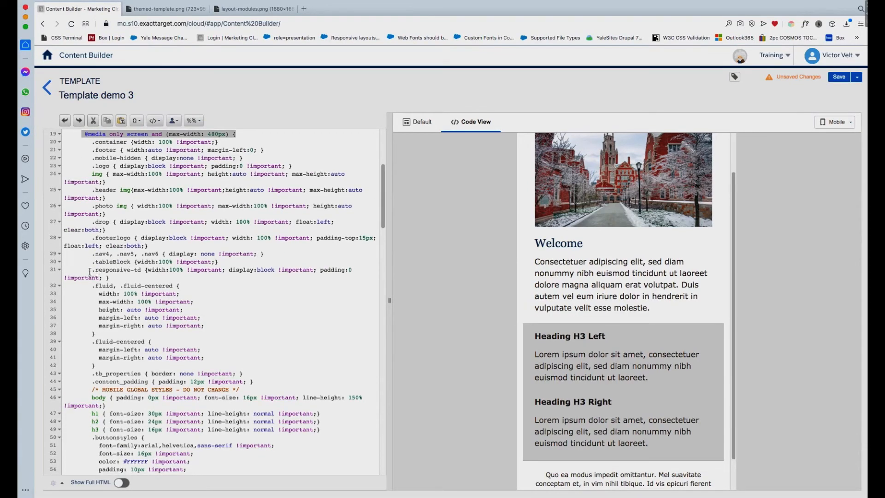
drag(90, 272, 140, 272)
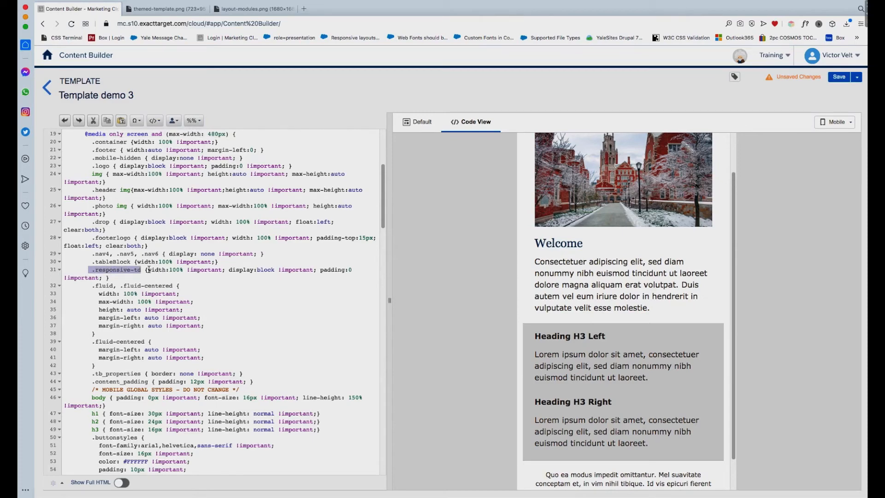
drag(147, 271, 318, 271)
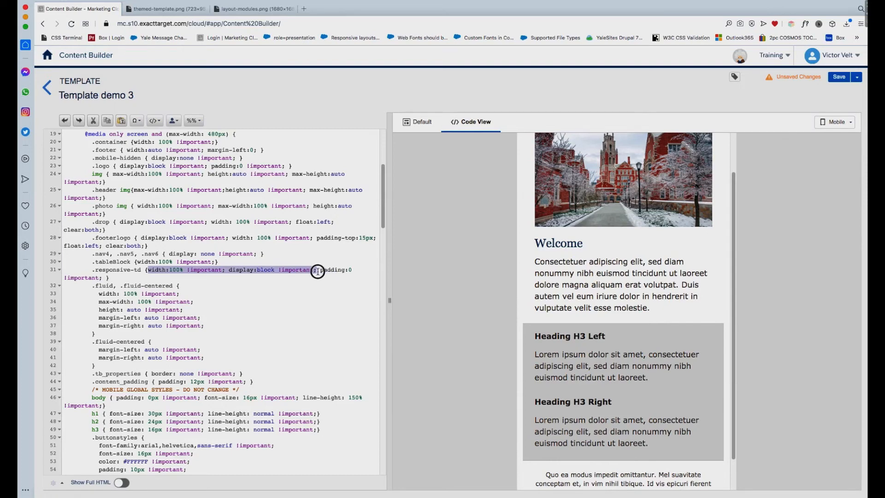
click(317, 272)
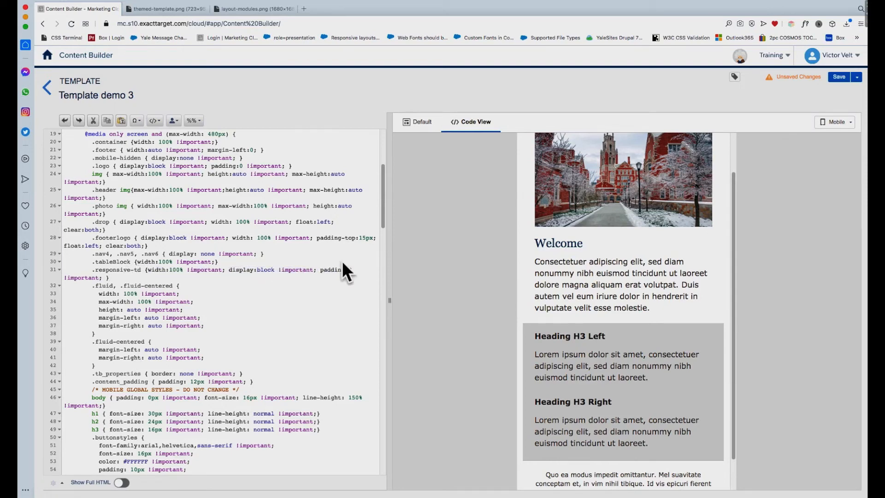
Step: Comment out the .content_padding rule in the 480px media query by enclosing it in /* and */
drag(385, 212, 383, 230)
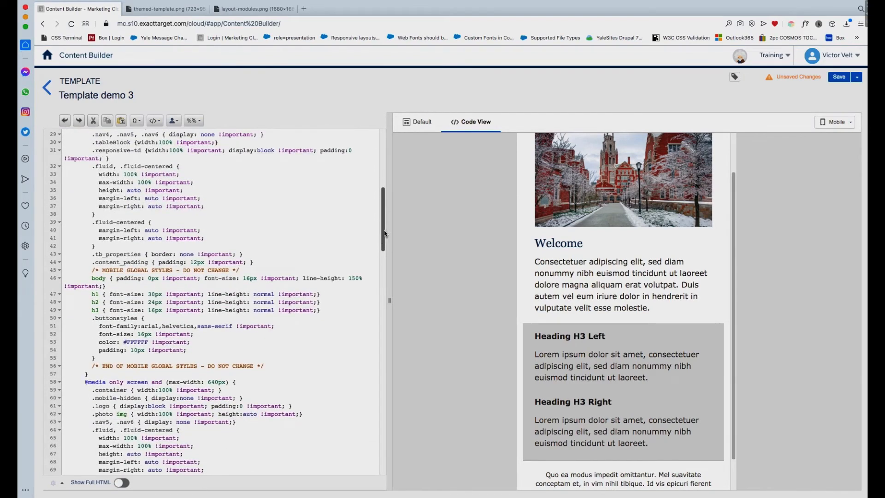
drag(93, 262, 150, 262)
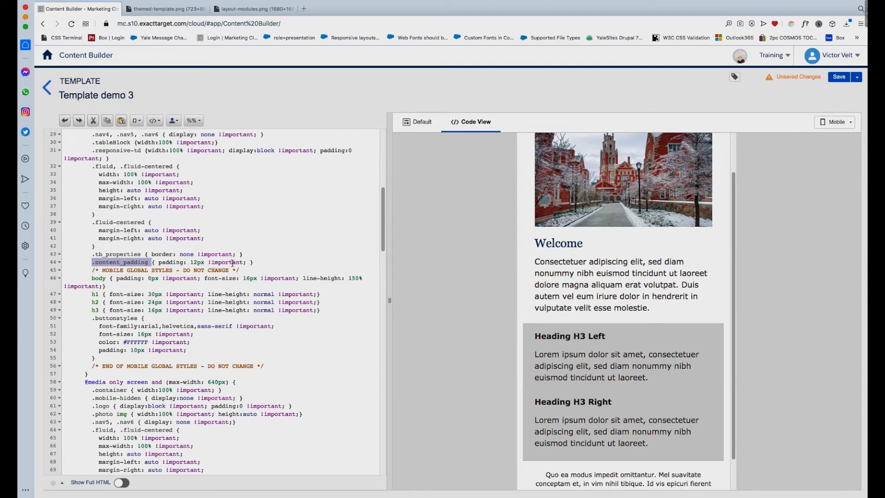
click(92, 263)
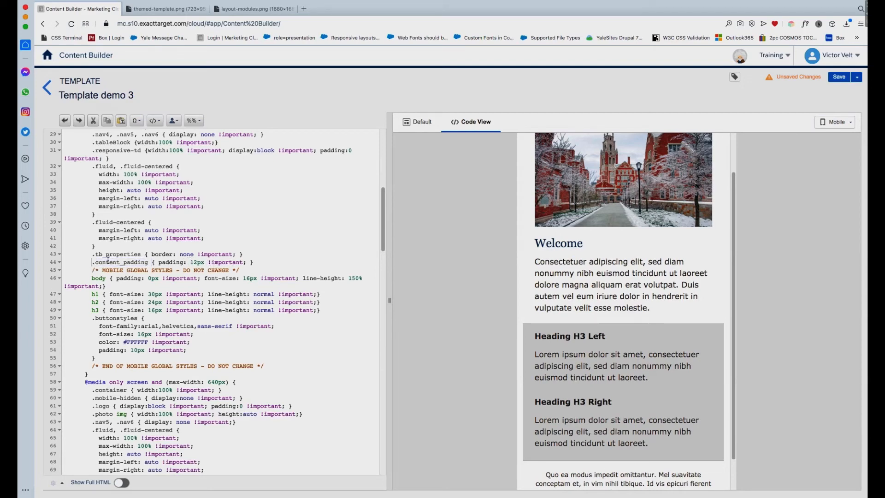
text(/*)
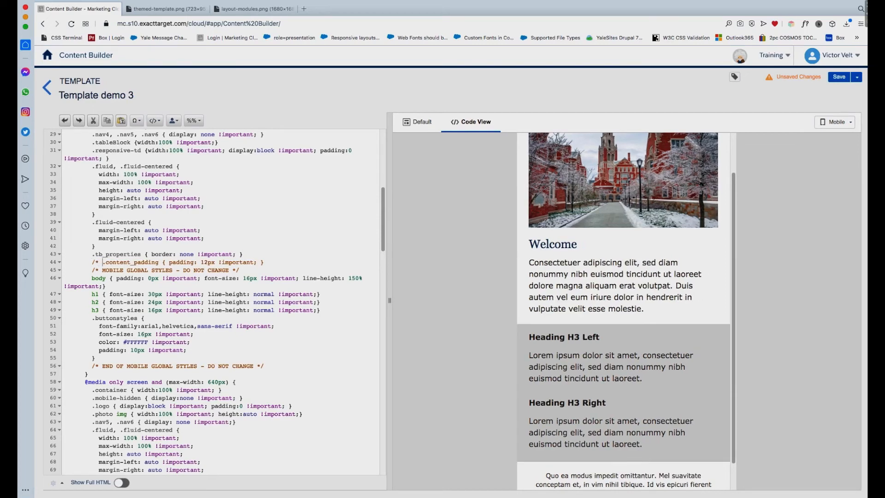
click(281, 262)
Step: Below the commented rule, add a .slot-styling.camarker-inner rule with padding-left: 12px !important and padding-right: 12px !important
key(Return)
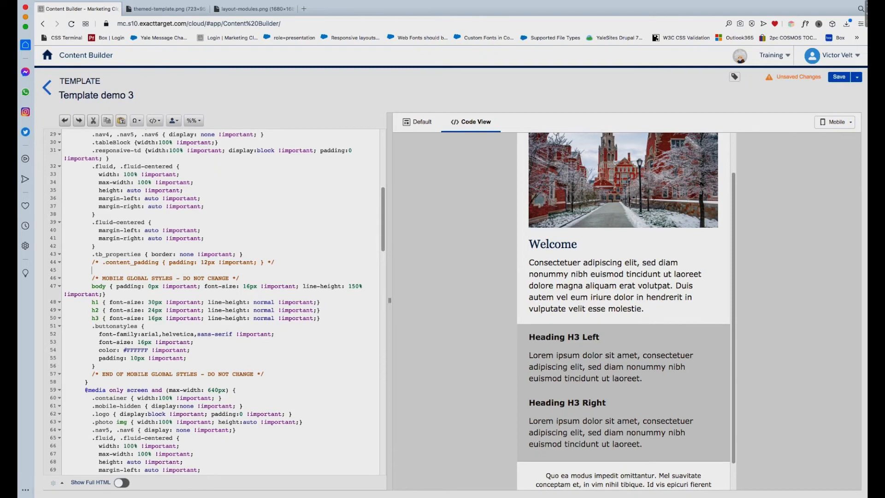
text(.slot-styling.camarker-inner {     padding-left: 12px !important;     padding-right: 12px !important; })
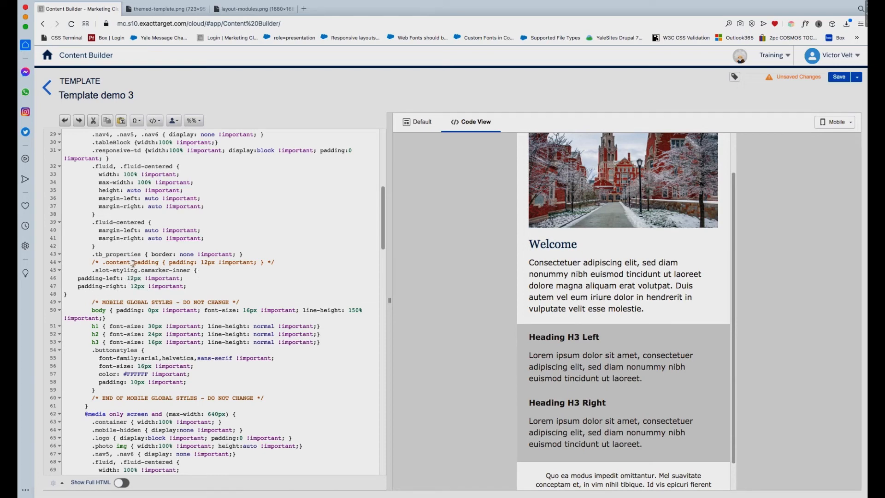
drag(134, 262, 203, 262)
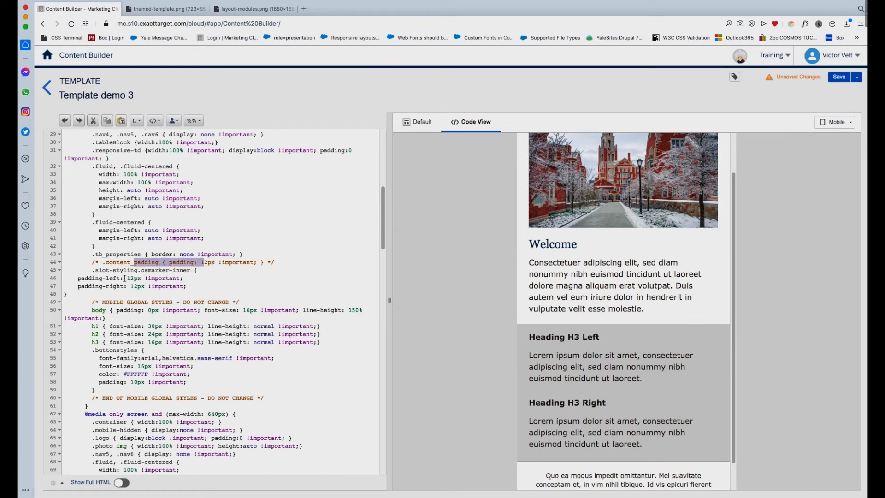
click(110, 278)
drag(110, 279, 136, 286)
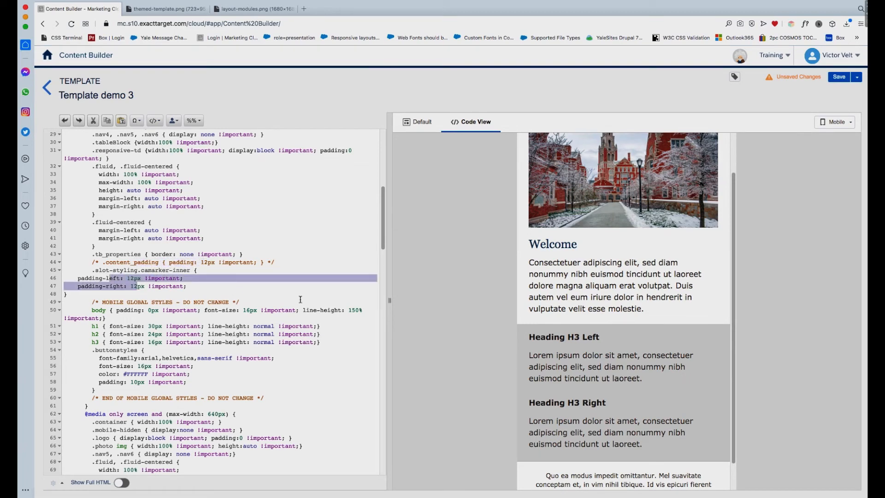
Step: Return to the default editing view and check the template in the desktop and mobile previews, ending on mobile
click(438, 178)
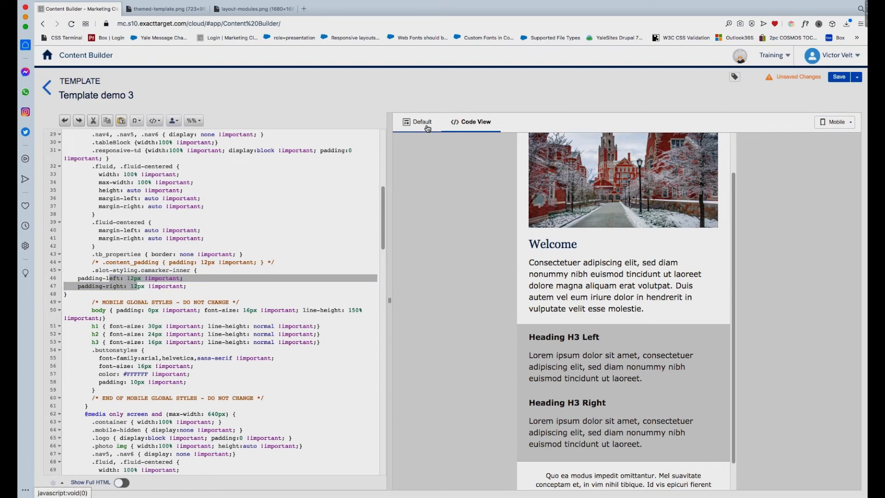
click(427, 129)
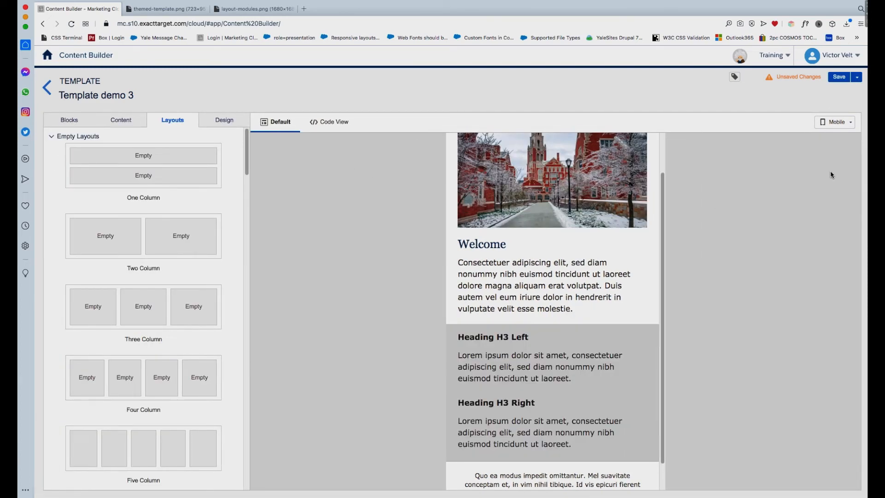
click(849, 122)
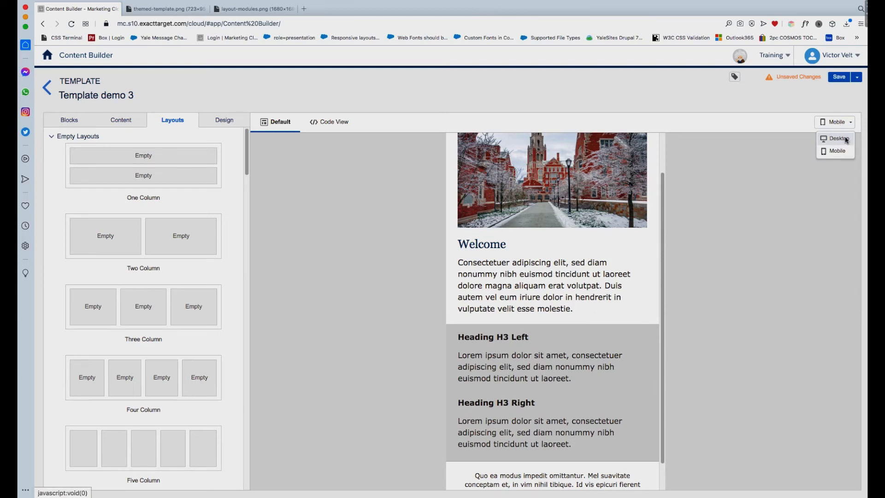
click(846, 140)
click(848, 122)
click(838, 151)
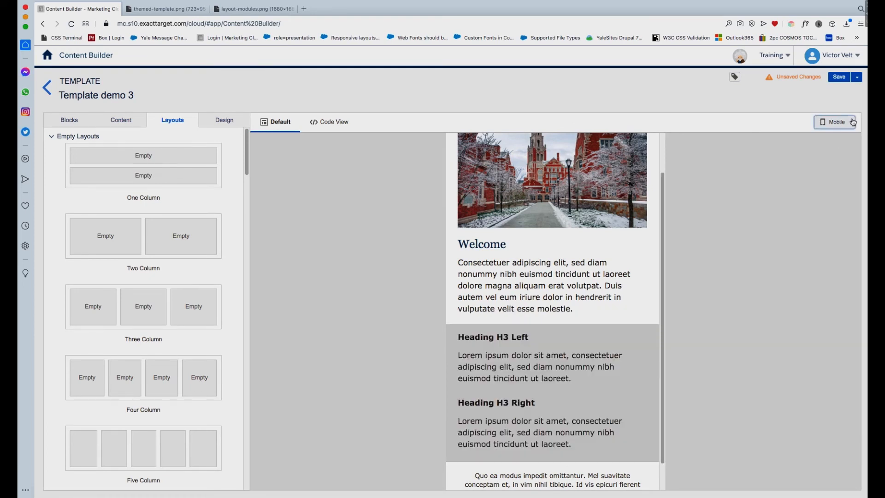
click(852, 122)
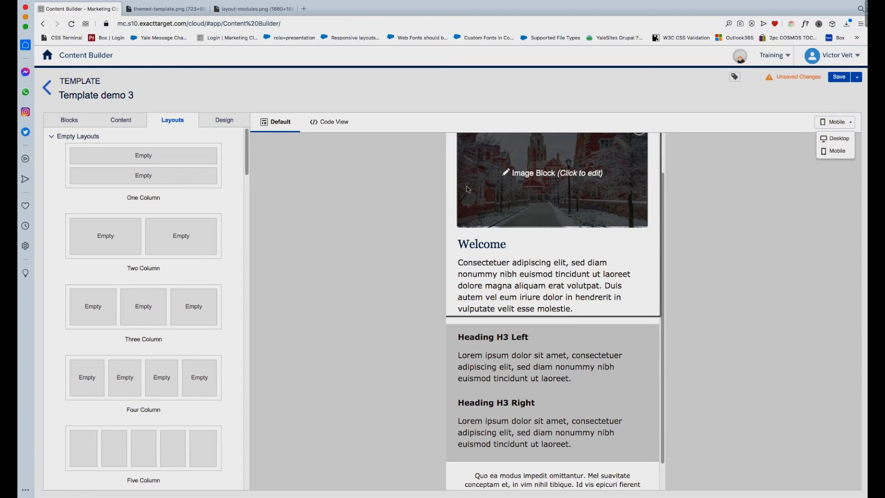
click(770, 161)
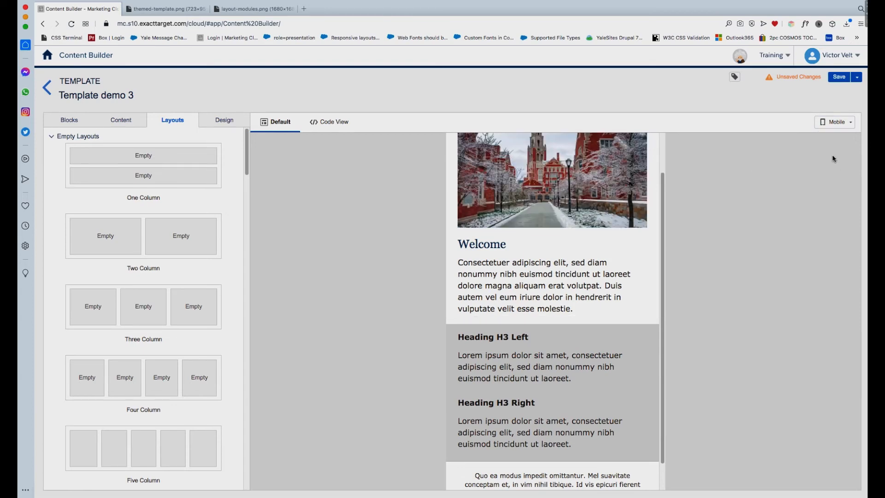
Step: Switch the template back to the desktop preview and look over the grey two-column area and the footer
click(850, 124)
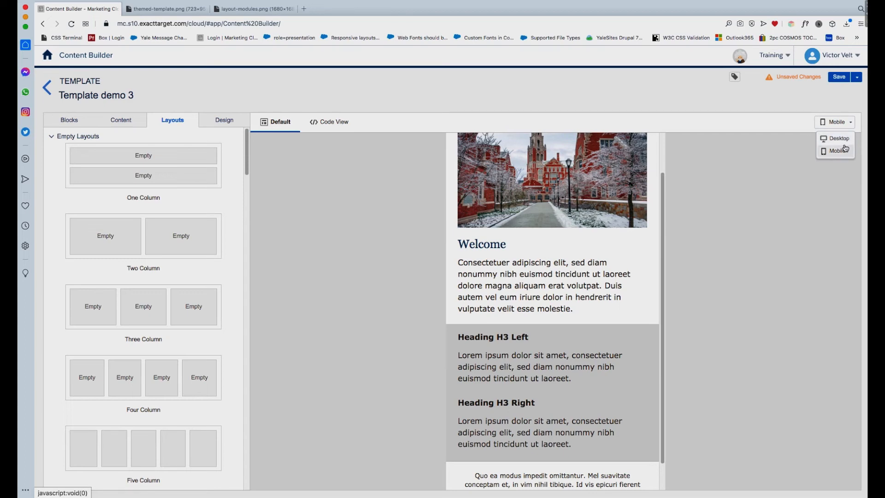
click(846, 141)
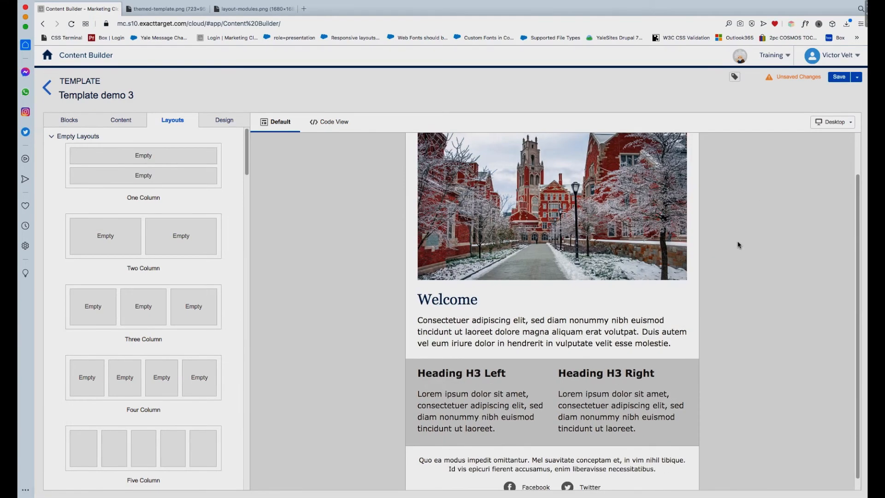
click(747, 261)
click(742, 266)
drag(855, 303, 849, 366)
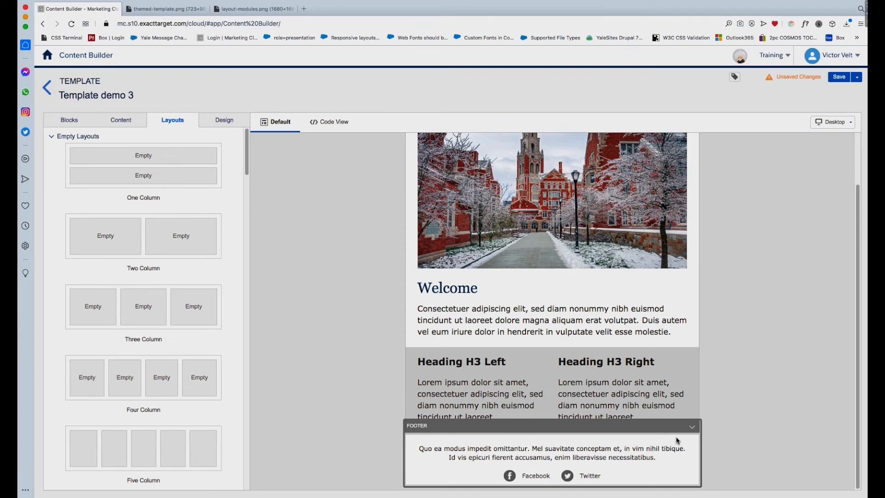
Step: In the Footer content area's styling settings, set the border colour to none and clear all border widths
click(692, 426)
click(662, 441)
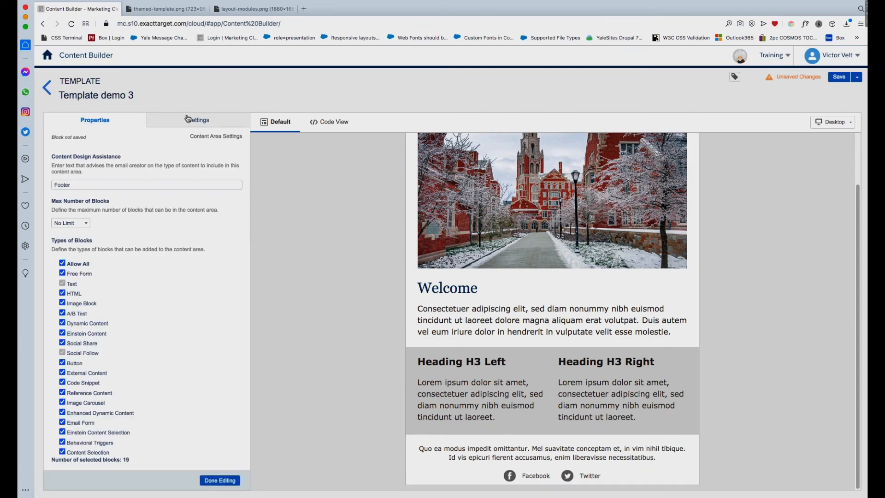
click(191, 121)
click(51, 260)
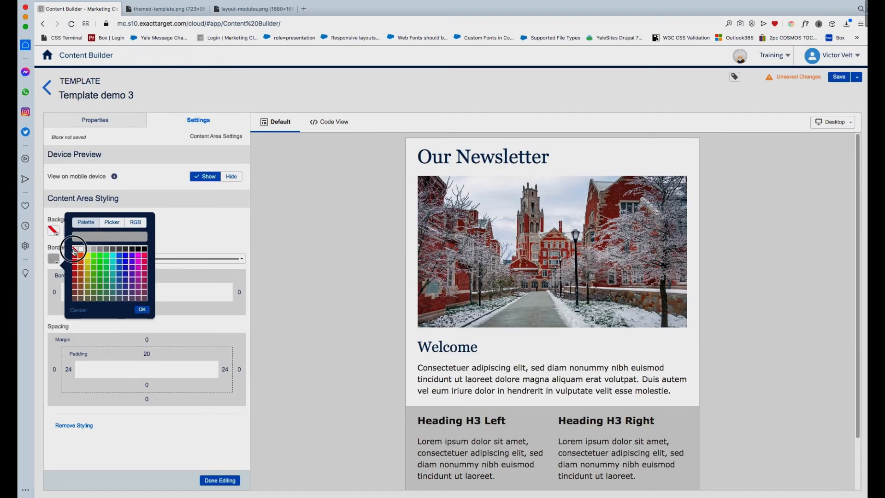
click(75, 250)
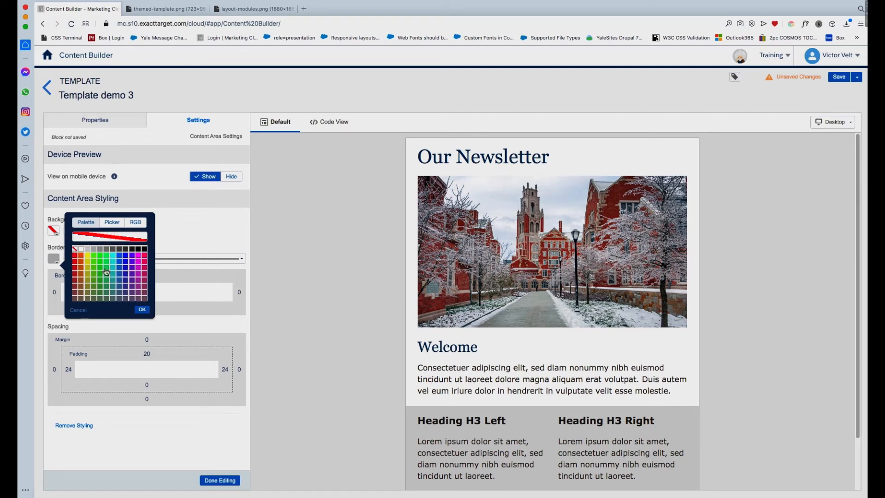
click(142, 309)
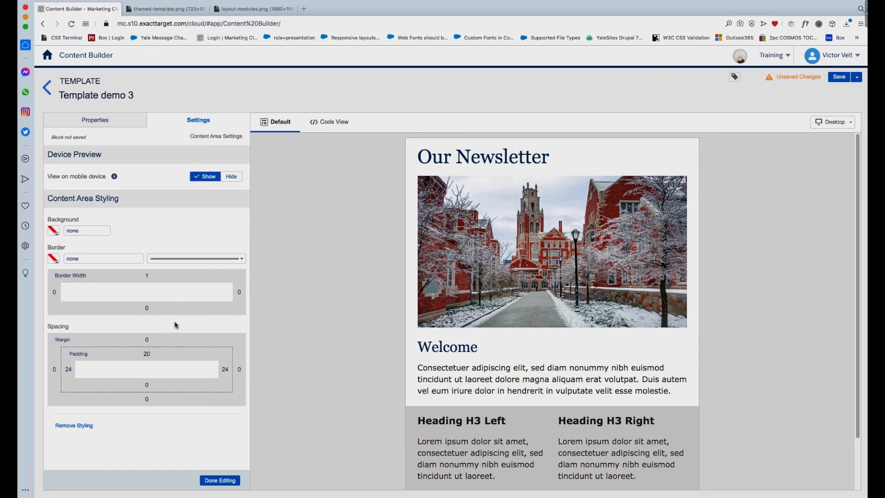
click(162, 282)
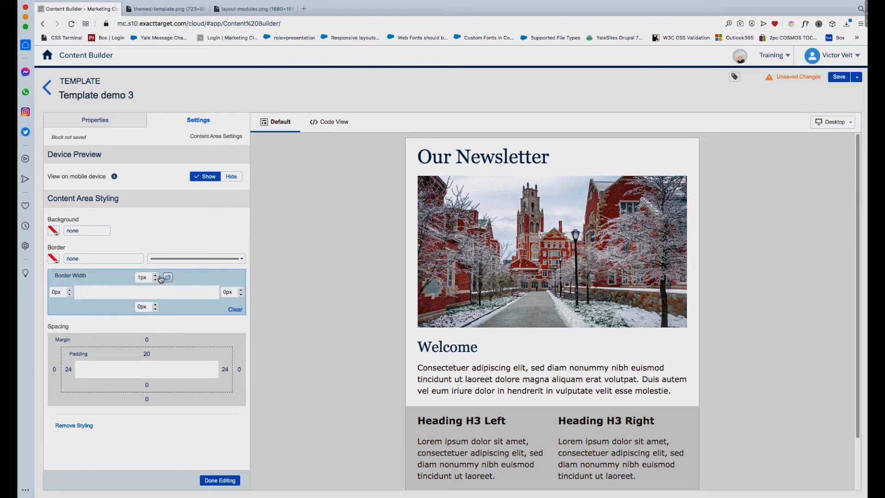
click(139, 277)
click(236, 309)
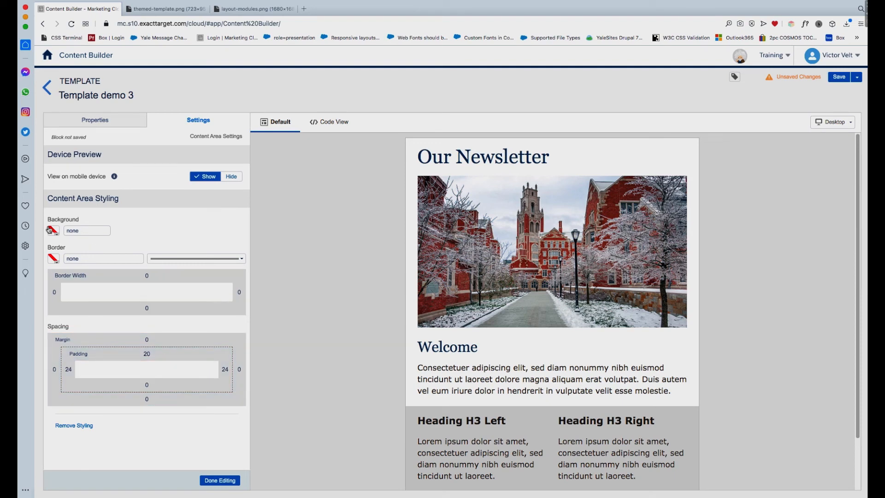
Step: Set the Footer content area's background to dark grey #787878 and finish editing
click(51, 230)
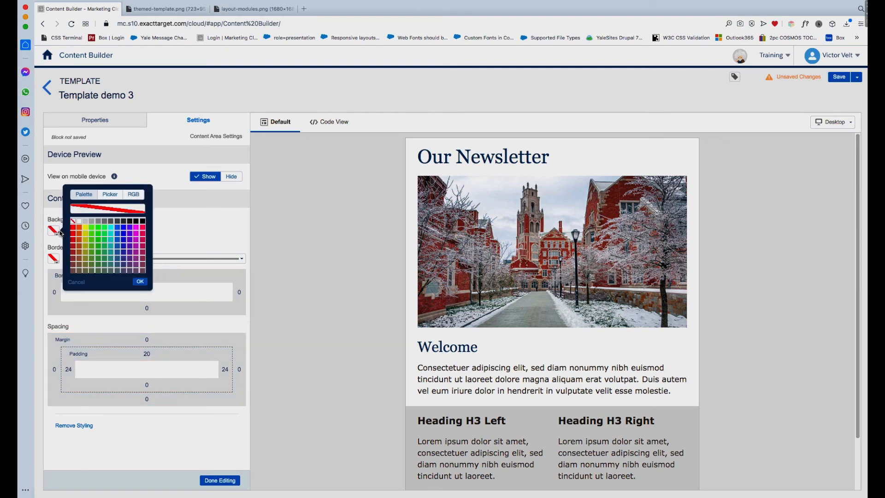
click(86, 222)
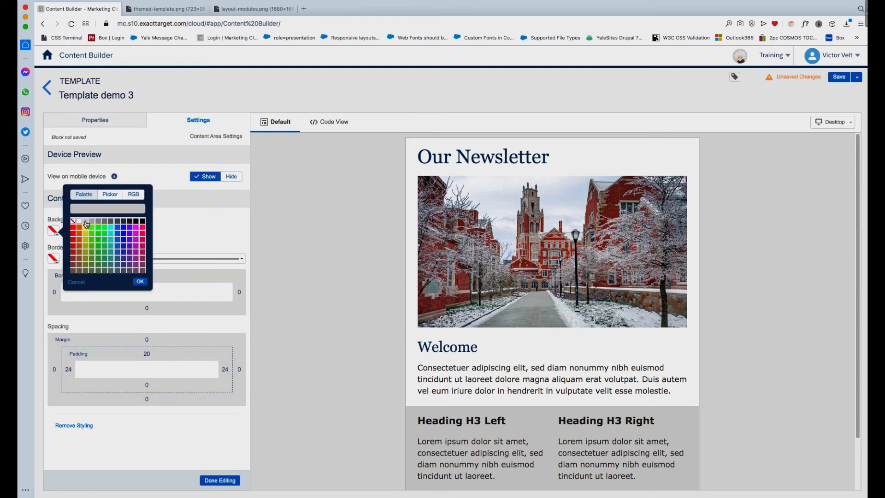
click(112, 225)
click(141, 282)
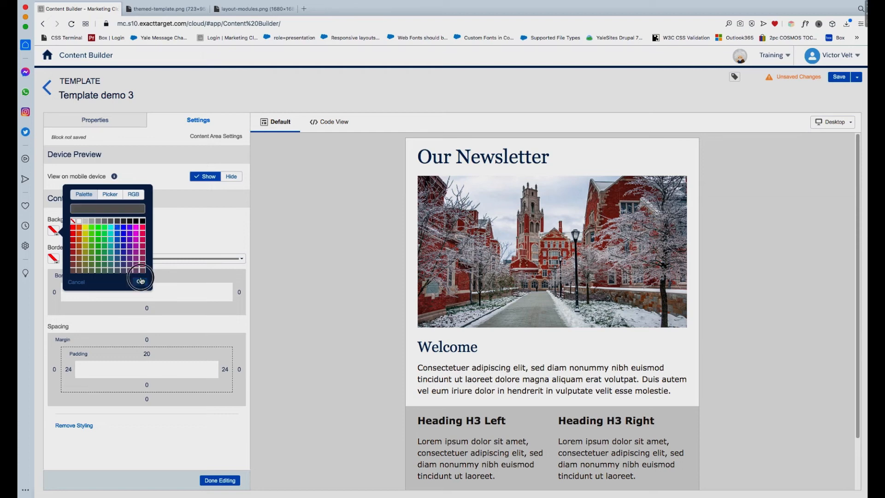
drag(858, 313, 853, 411)
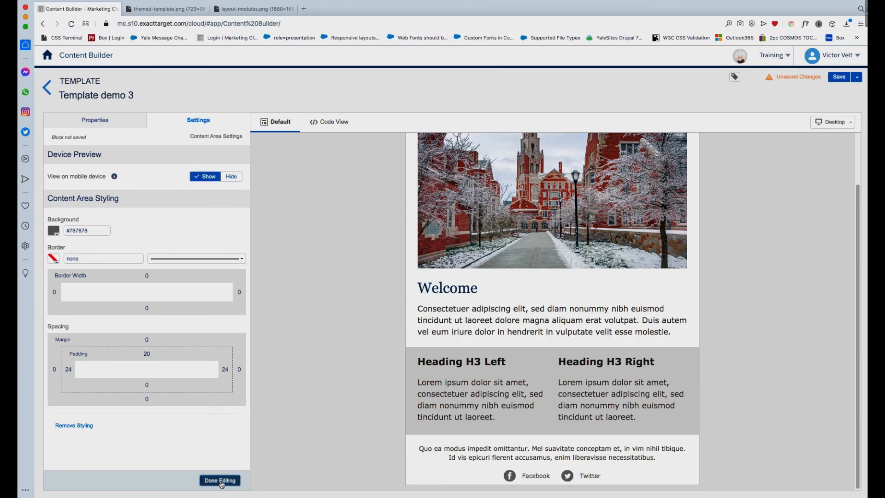
click(220, 480)
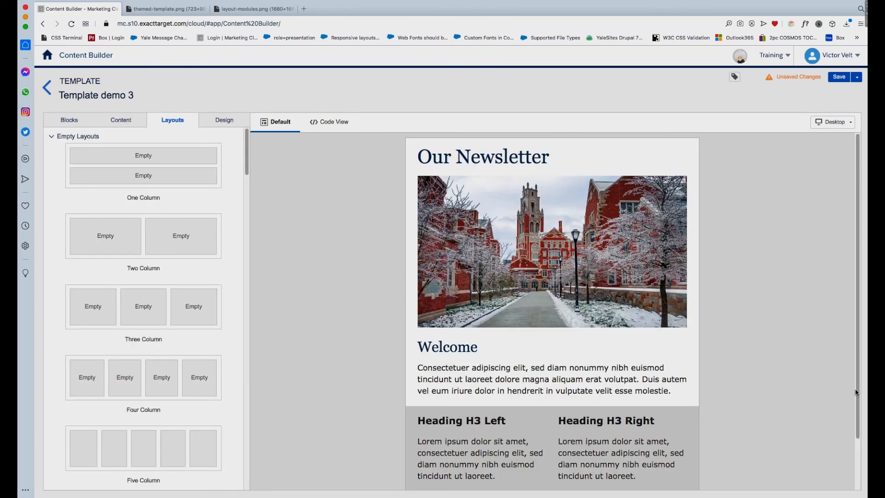
Step: Restyle the footer's Social Follow block with the white-circle, dark-glyph icon style and text labels coloured #FFFFFF
drag(856, 382, 845, 474)
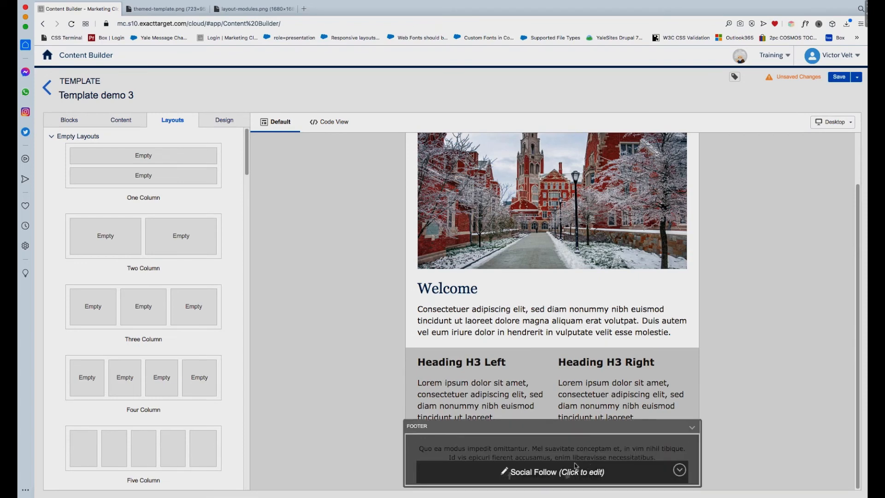
click(561, 468)
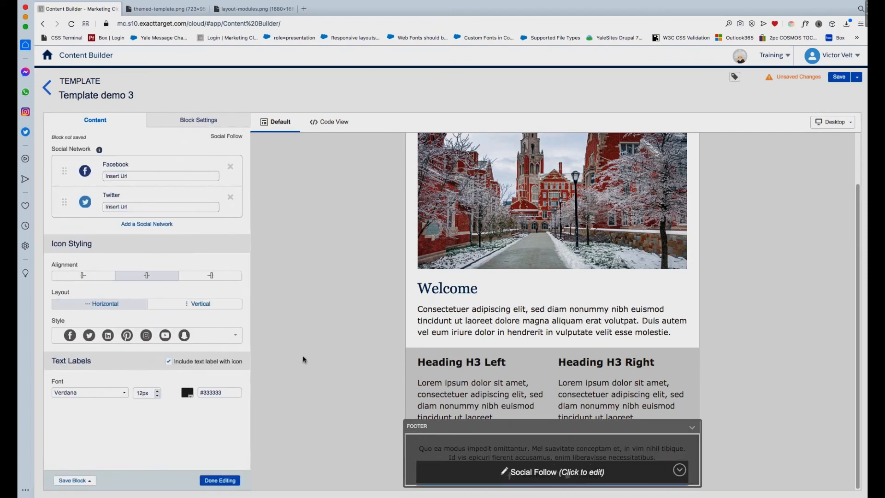
click(231, 336)
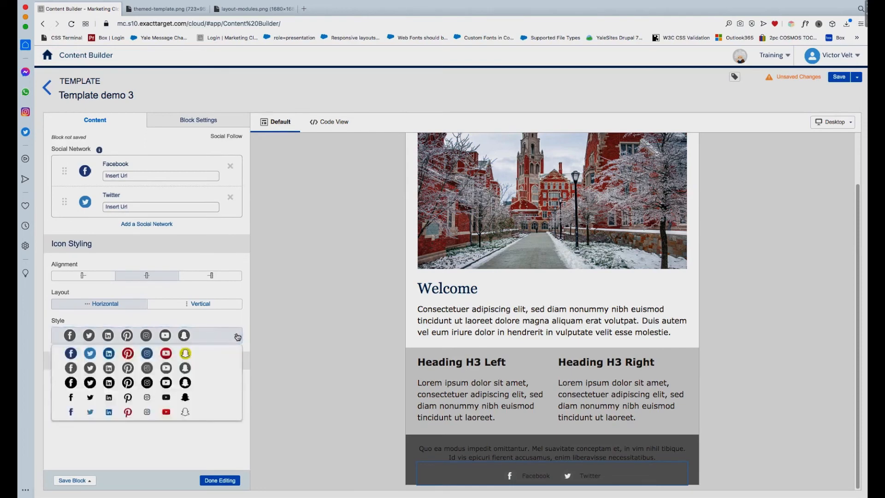
click(185, 396)
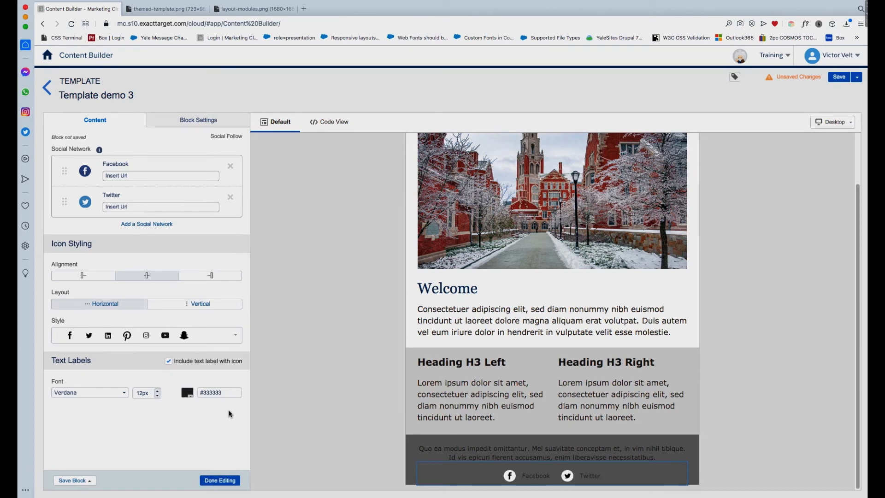
drag(224, 392, 203, 393)
text(FFFFFF)
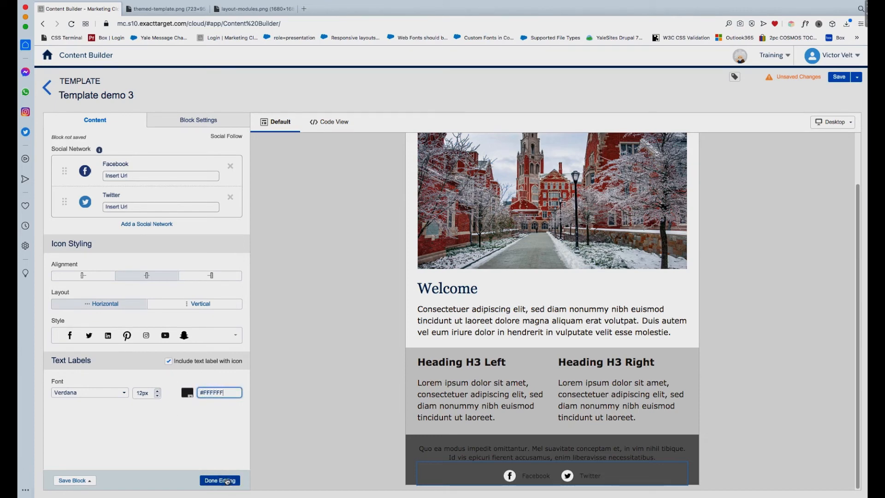
click(220, 480)
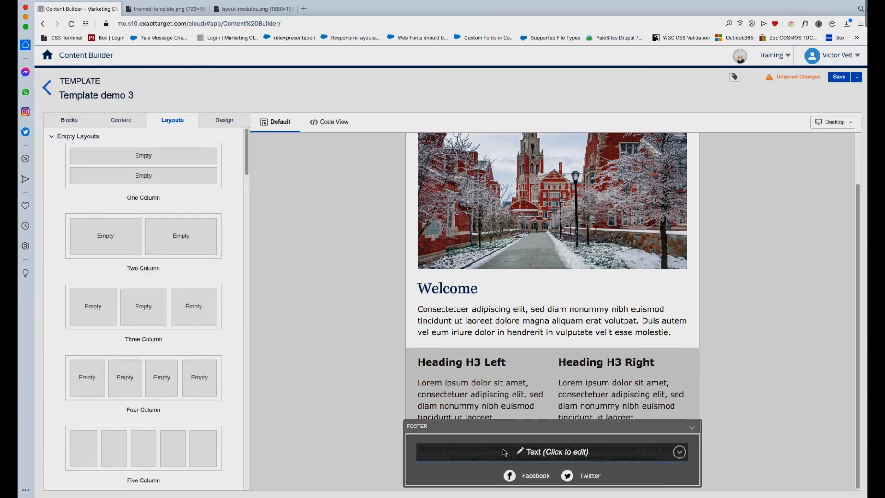
Step: Change the colour of all text in the footer message block to white and finish editing
click(504, 452)
drag(287, 228, 22, 195)
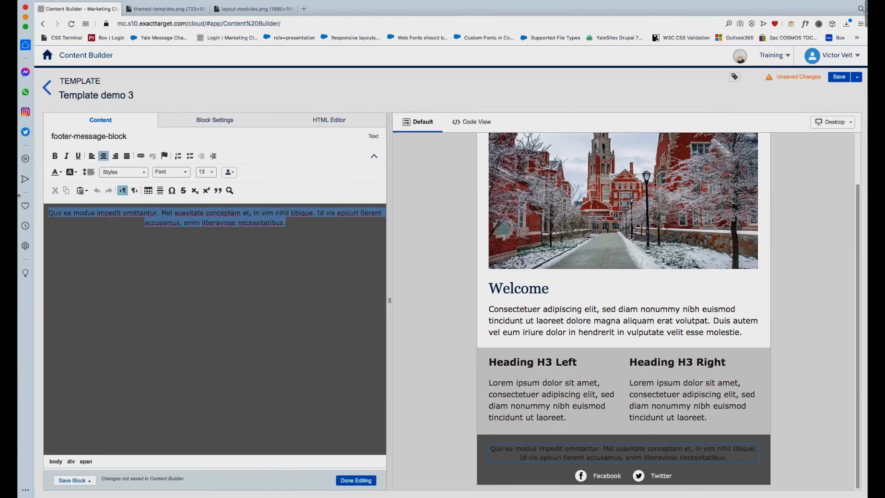
click(56, 172)
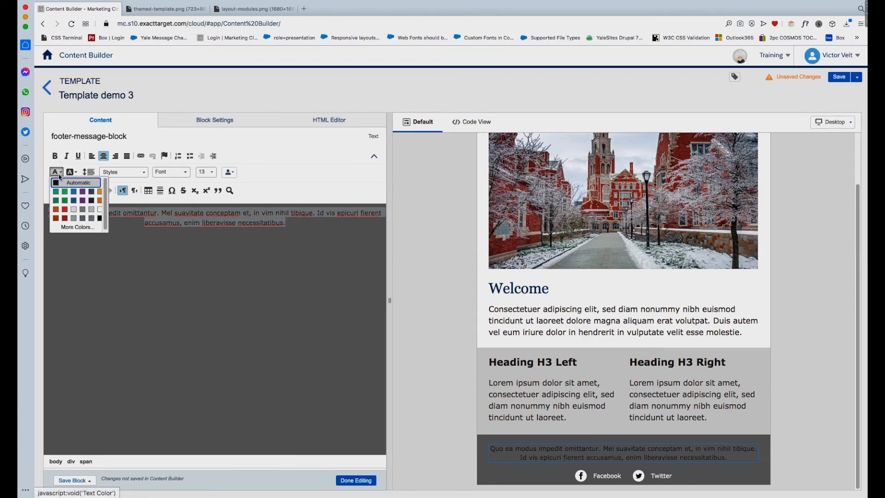
click(98, 212)
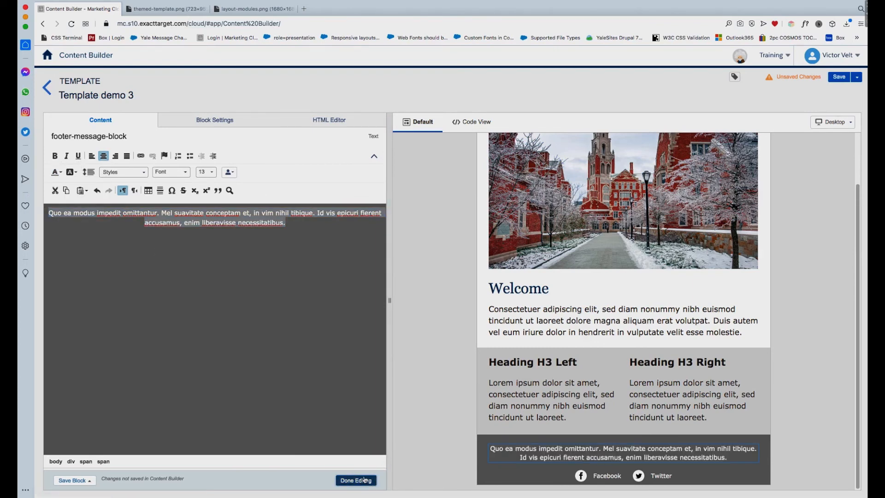
click(356, 480)
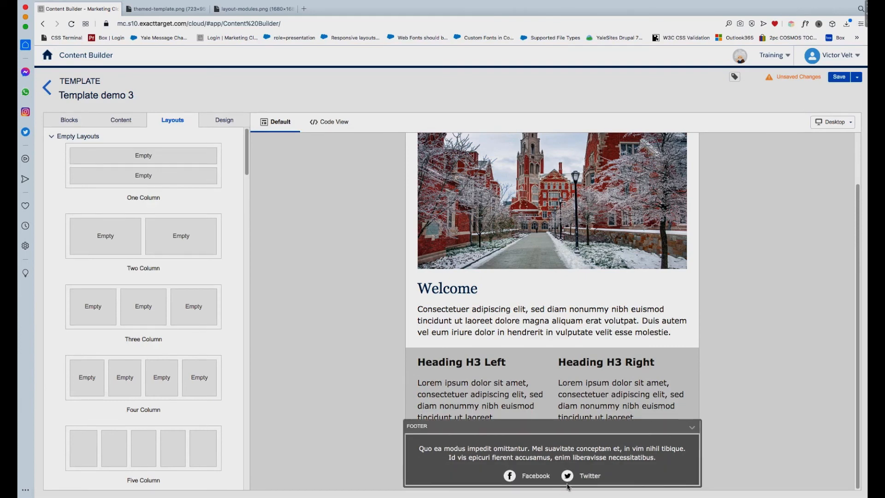
Step: Set the Footer content area's bottom padding to 24 px and finish editing
click(692, 427)
click(658, 443)
click(224, 123)
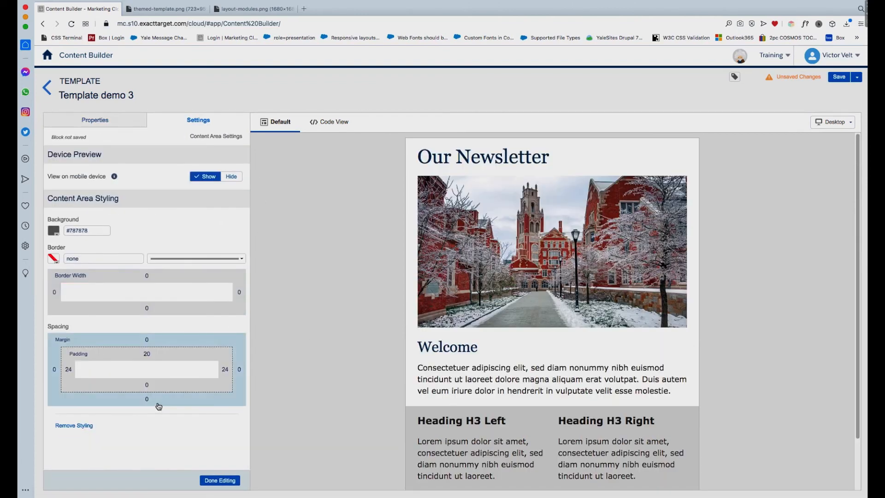
click(162, 388)
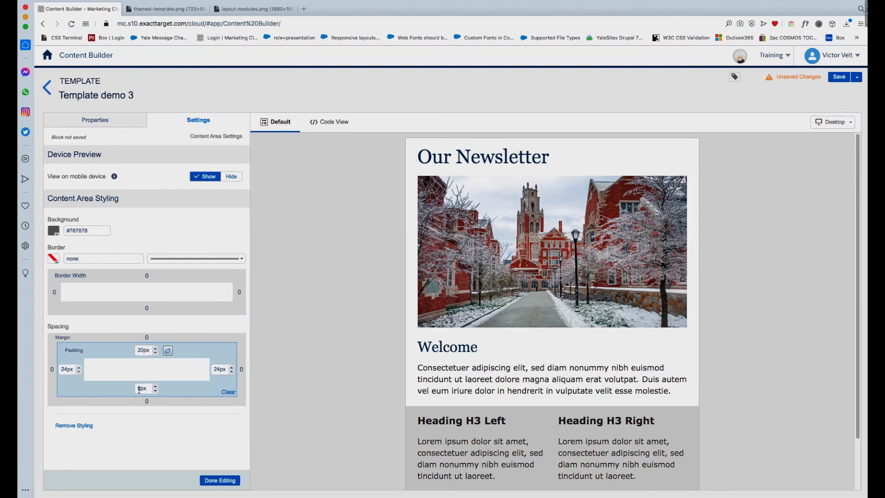
click(134, 388)
text(24)
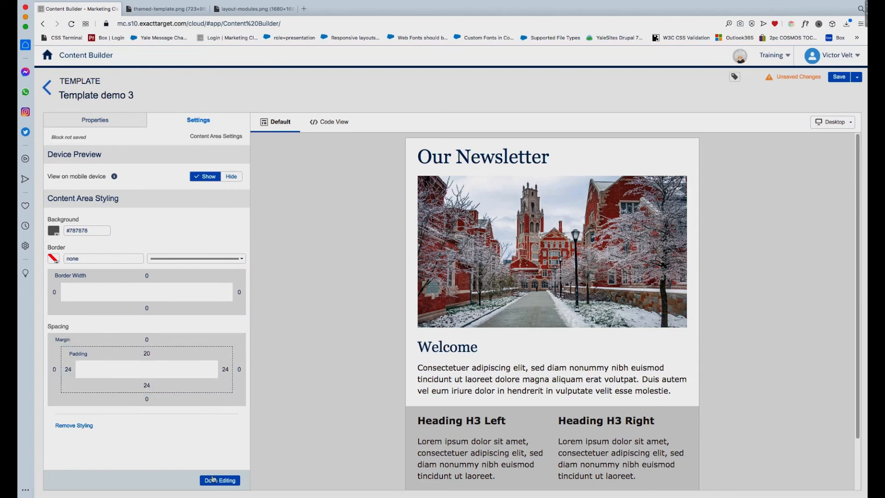
click(220, 480)
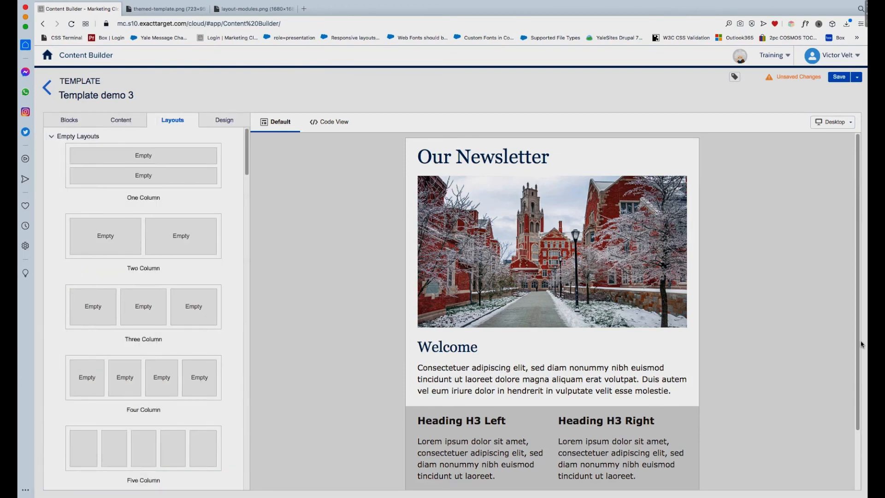
Step: Check the whole template in the desktop and mobile previews, ending on desktop
drag(858, 350, 838, 461)
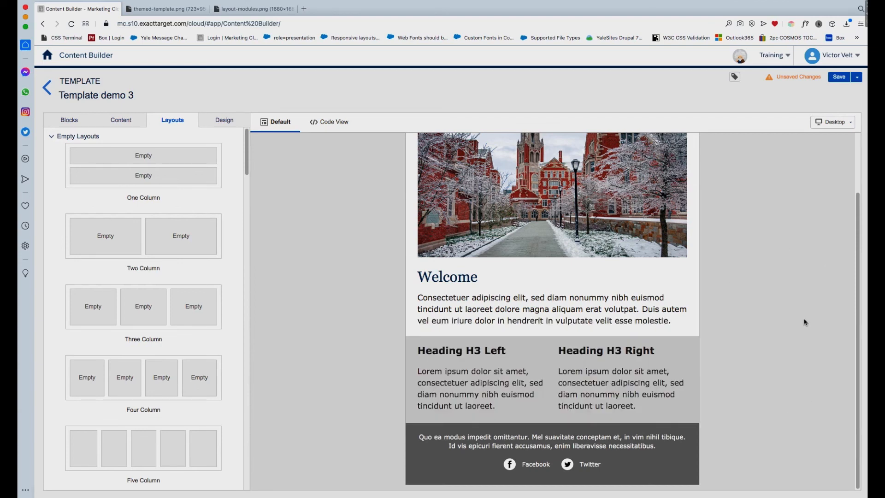
mouse_move(855, 313)
mouse_down()
mouse_move(856, 191)
mouse_move(854, 322)
mouse_up()
click(834, 122)
click(835, 152)
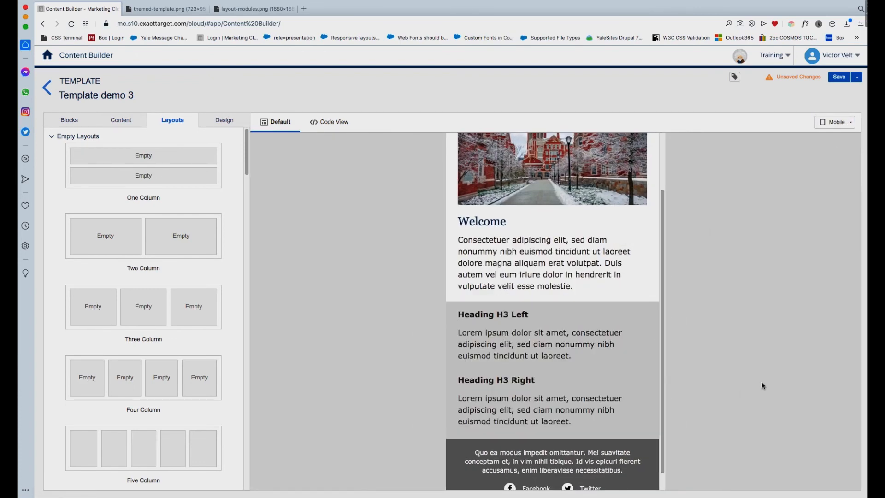
drag(662, 416, 713, 196)
click(850, 121)
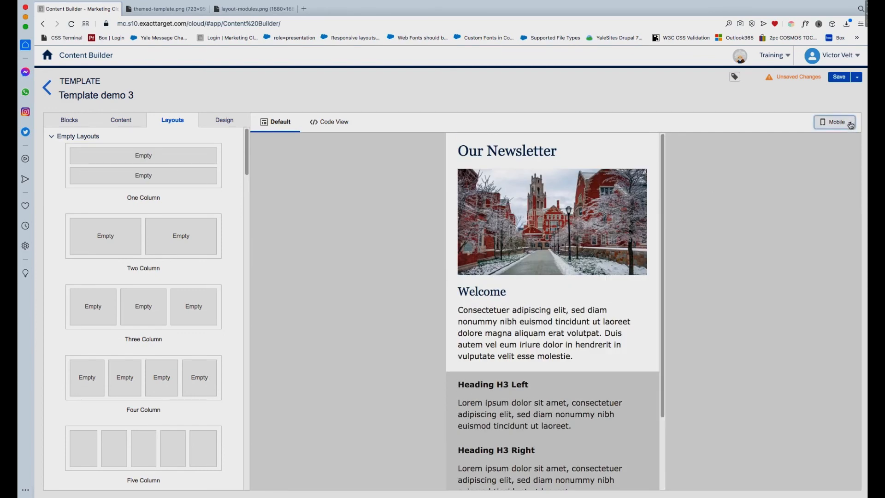
click(834, 139)
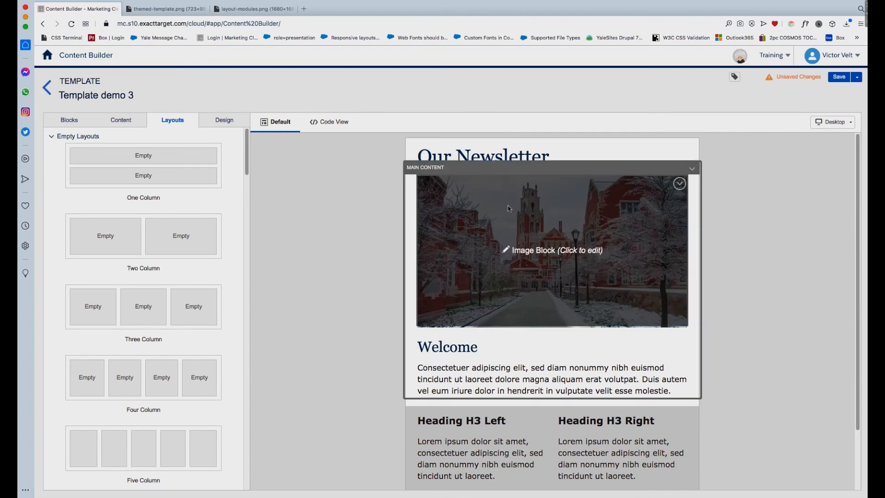
Step: Save Template demo 3 and return to the Template Demos folder listing
click(834, 78)
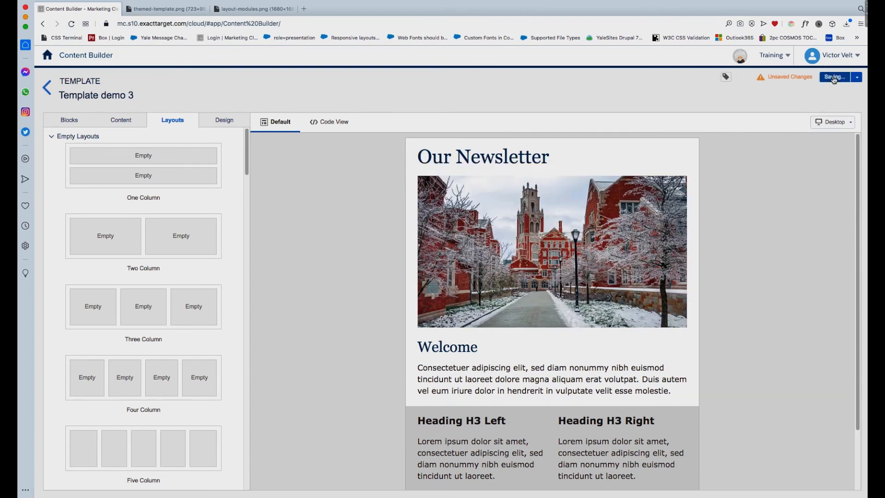
click(45, 90)
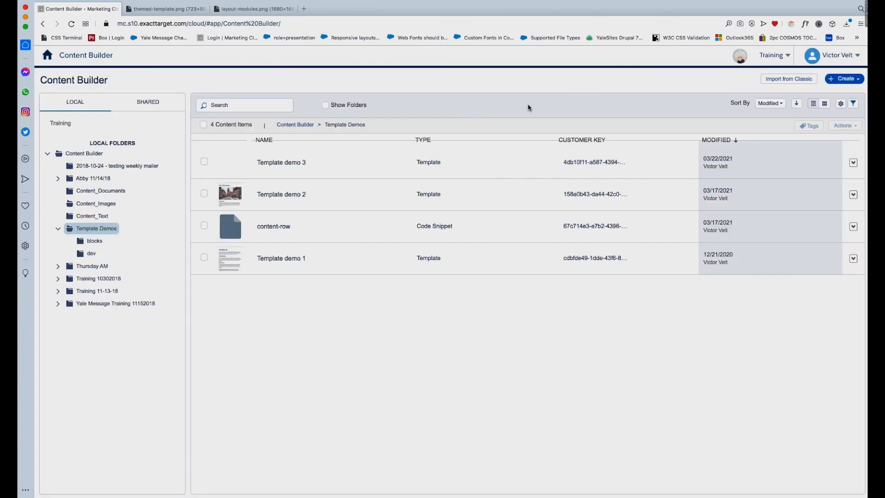
Step: Create a new email message based on the first-listed saved template named Template demo 3
click(859, 79)
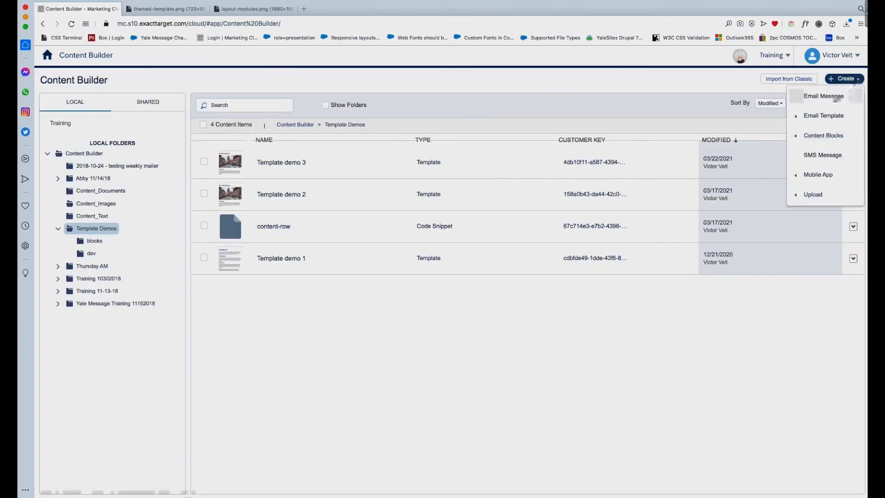
click(833, 97)
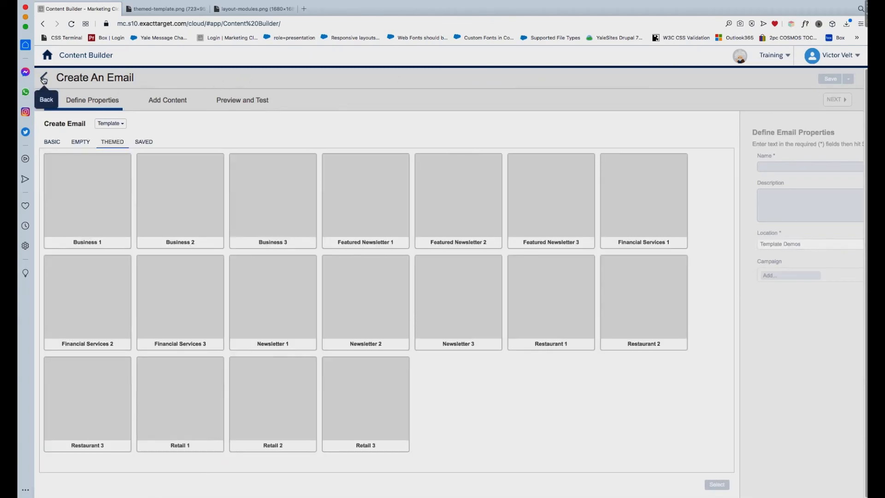
click(143, 141)
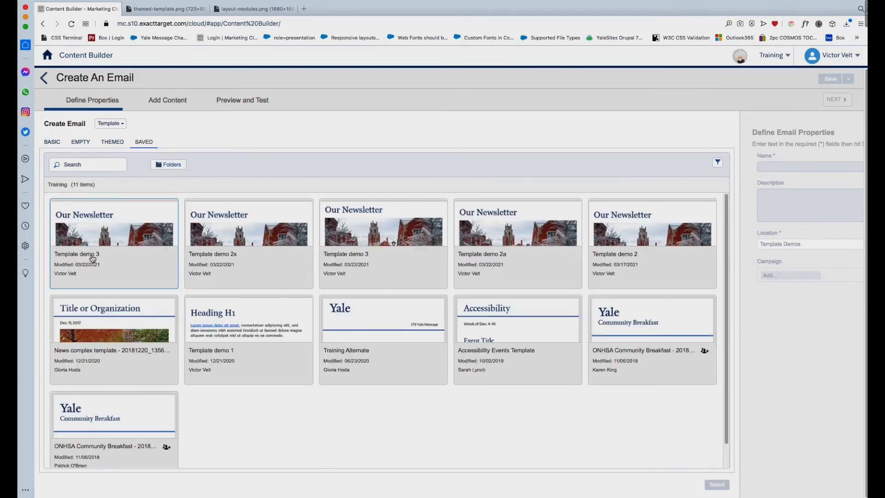
click(126, 238)
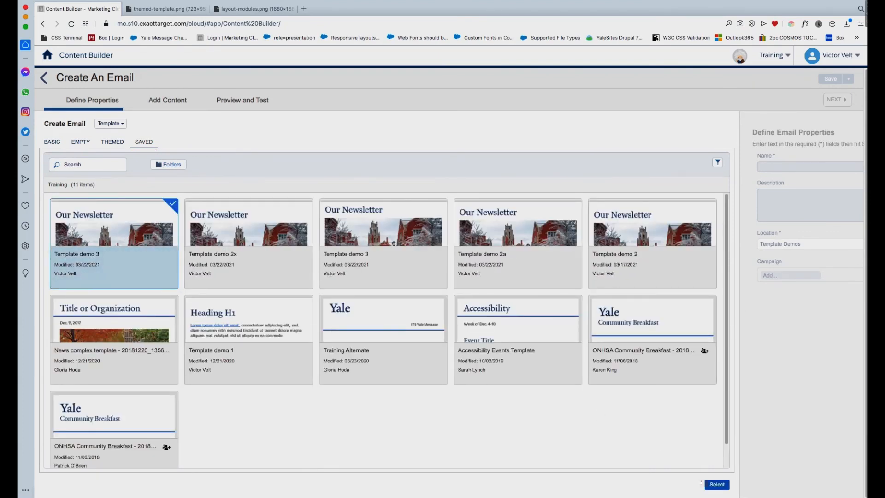
click(716, 484)
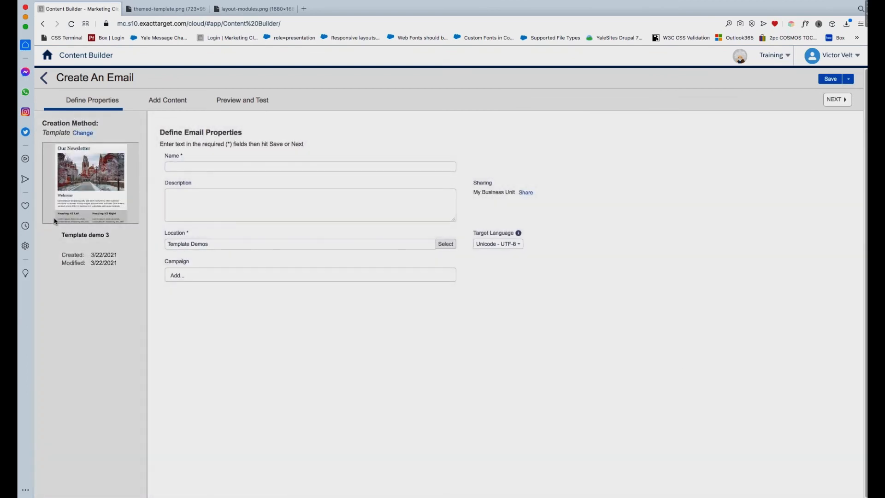
Step: Name the email "Template demo 3 TEST", copy that name for reuse, and proceed to adding content
drag(117, 237, 61, 235)
key(super+c)
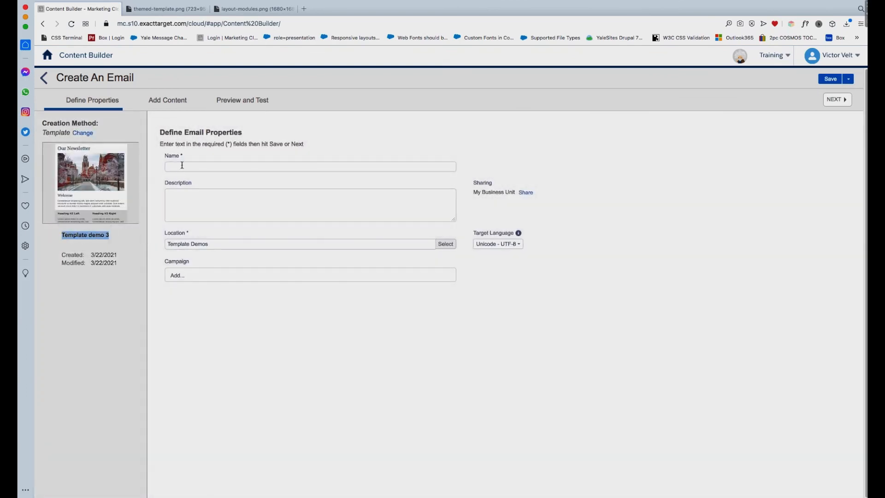
click(182, 166)
key(super+v)
text(TEST)
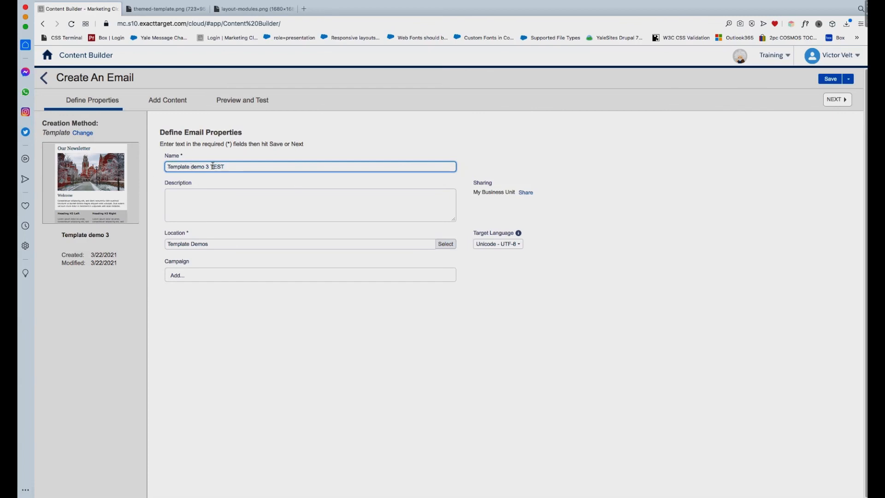
drag(261, 171, 157, 165)
click(834, 115)
click(840, 102)
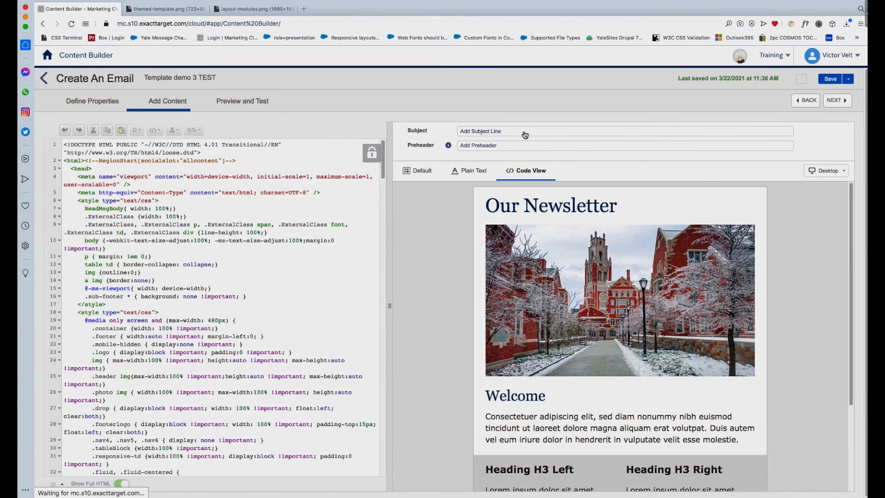
Step: Show the email in the default editing view and set its subject line to "Template demo 3 TEST"
click(421, 171)
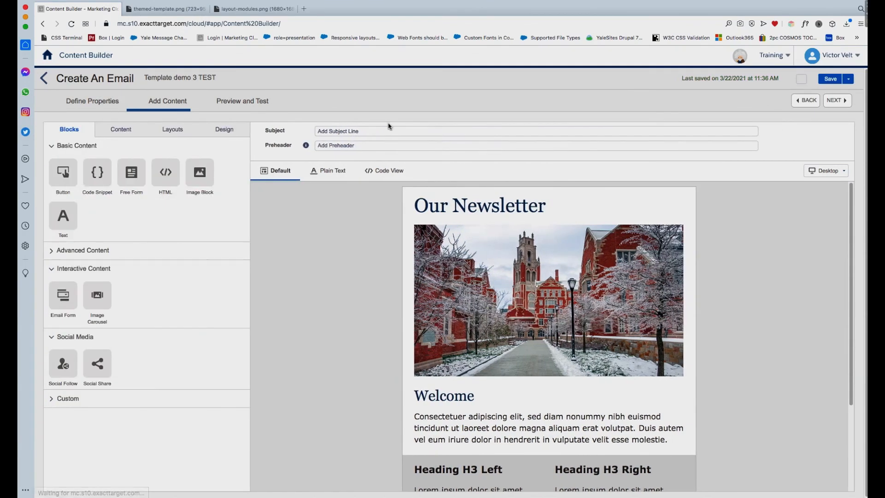
click(387, 131)
key(super+v)
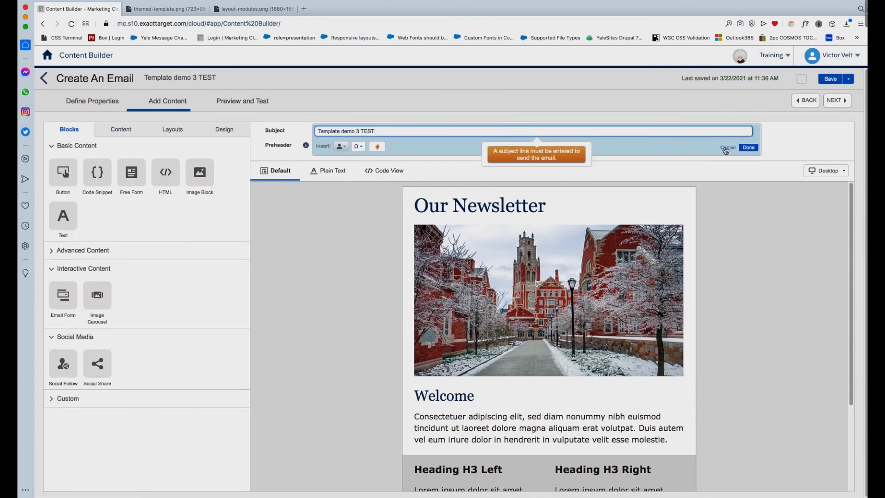
click(748, 147)
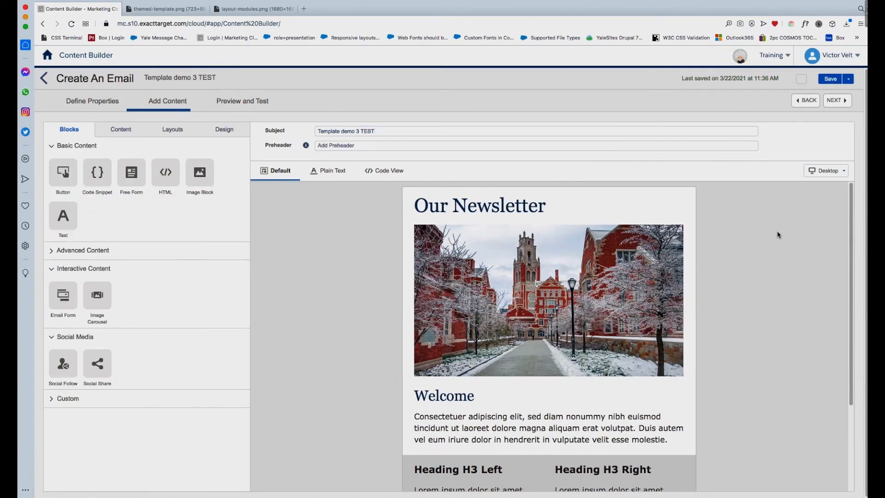
Step: Proceed to Preview and Test and examine the whole email in the desktop layout and the mobile layout
click(840, 102)
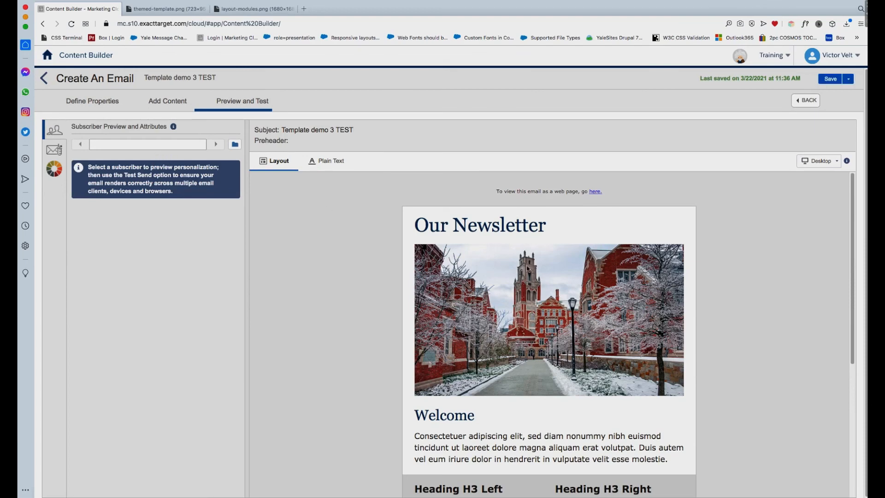
click(845, 411)
drag(843, 411, 845, 377)
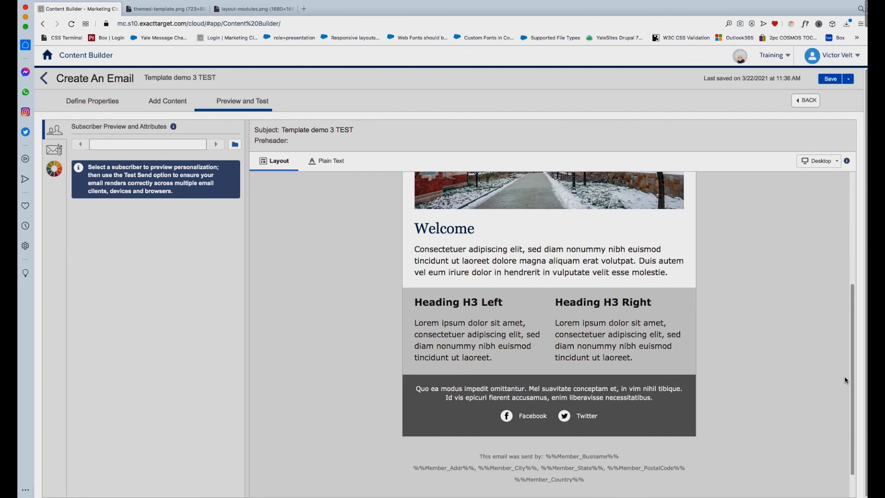
click(836, 162)
click(820, 191)
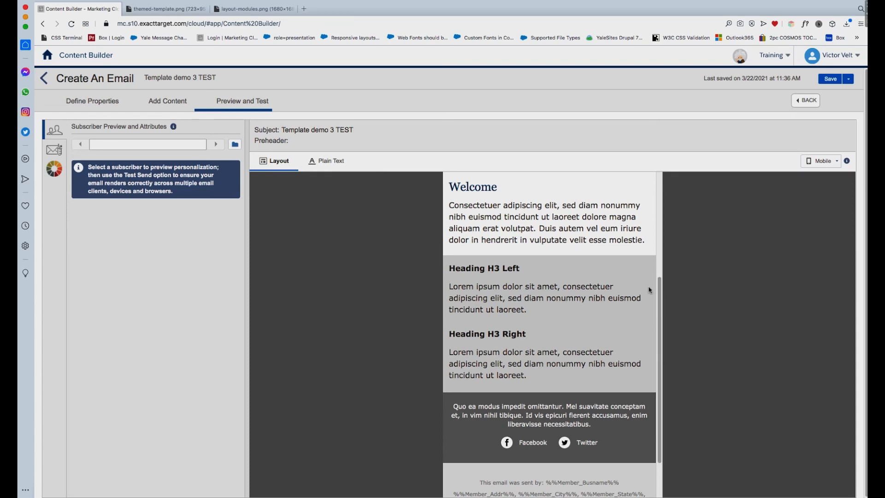
drag(659, 286, 667, 174)
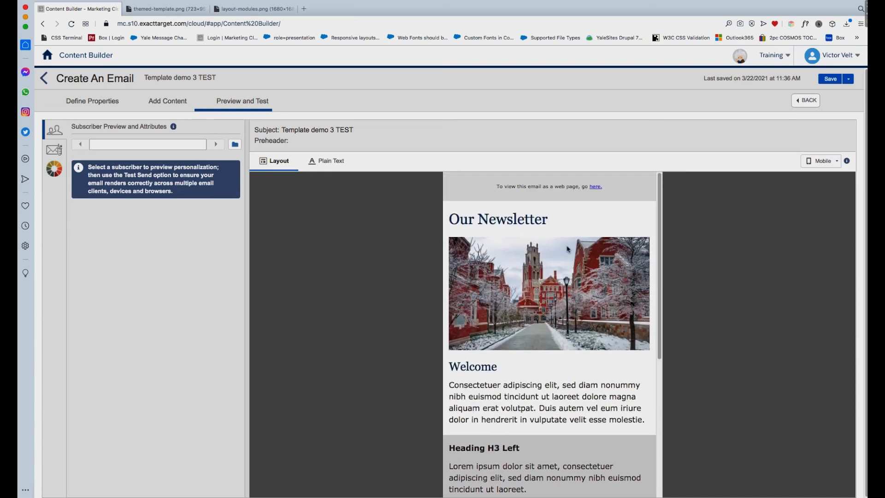
drag(660, 307, 656, 416)
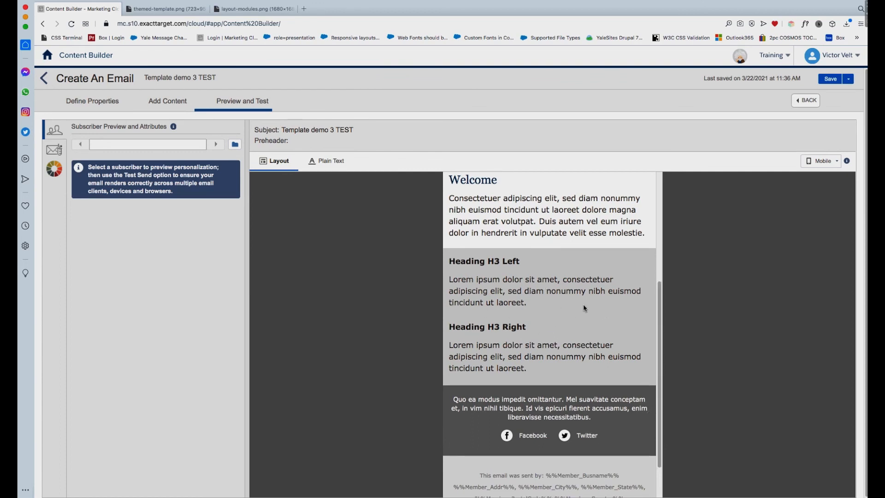
Step: Switch the preview back to desktop, review the email from footer to header, and return to the Add Content stage
click(837, 162)
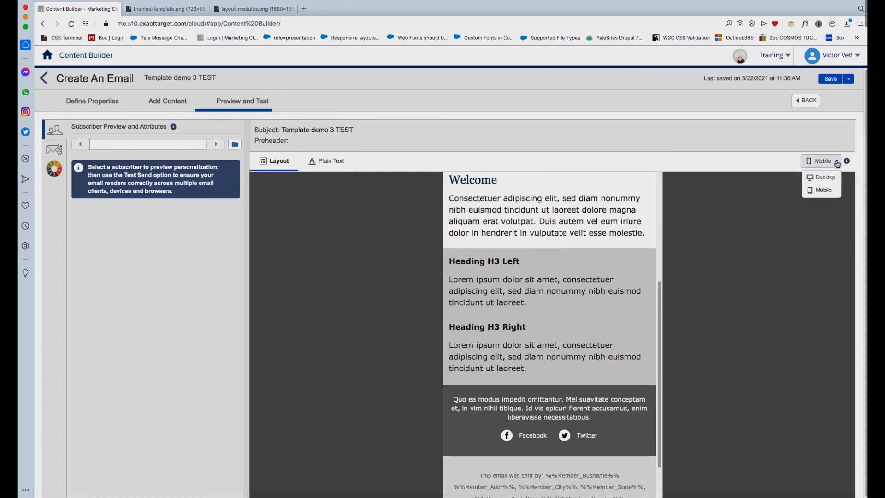
click(831, 177)
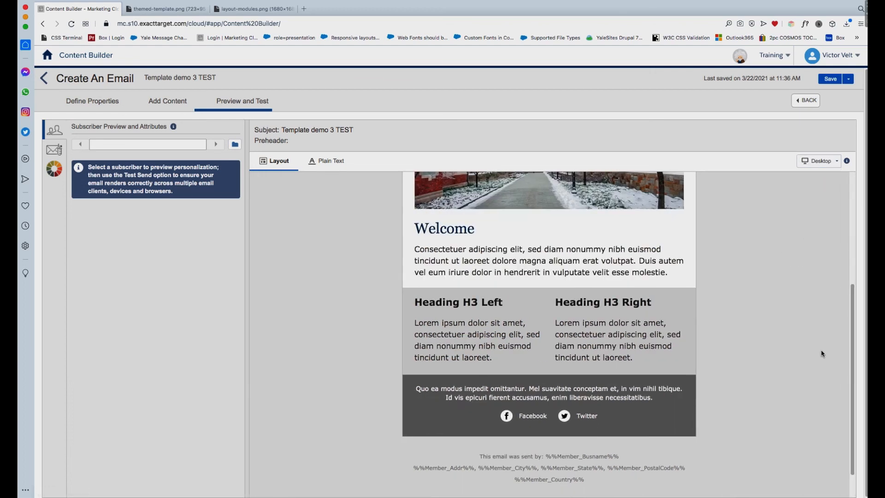
drag(852, 336, 852, 336)
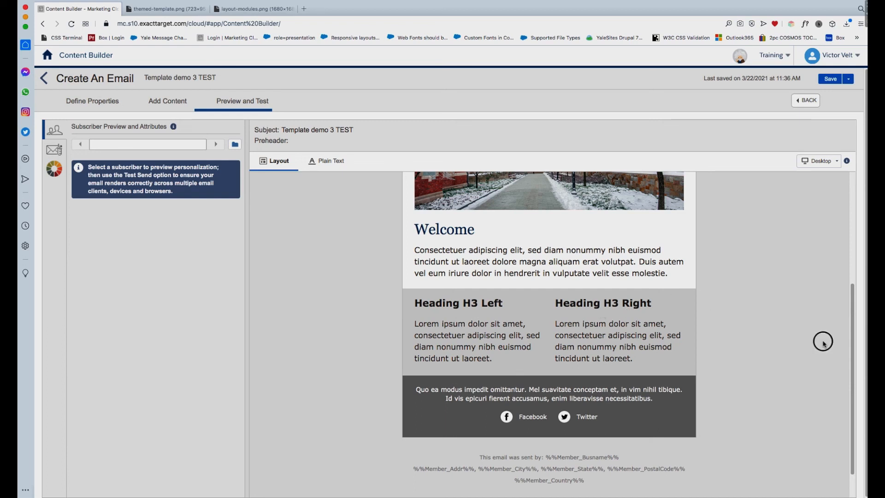
drag(852, 326, 848, 212)
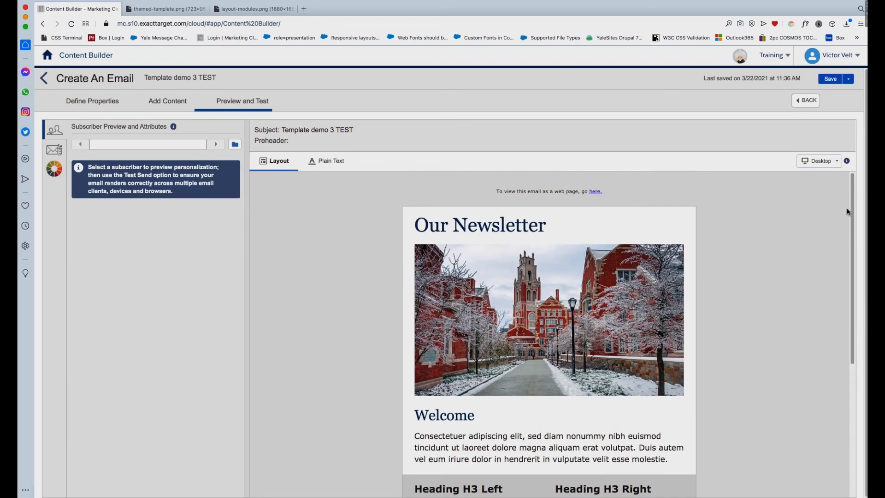
click(782, 201)
click(789, 212)
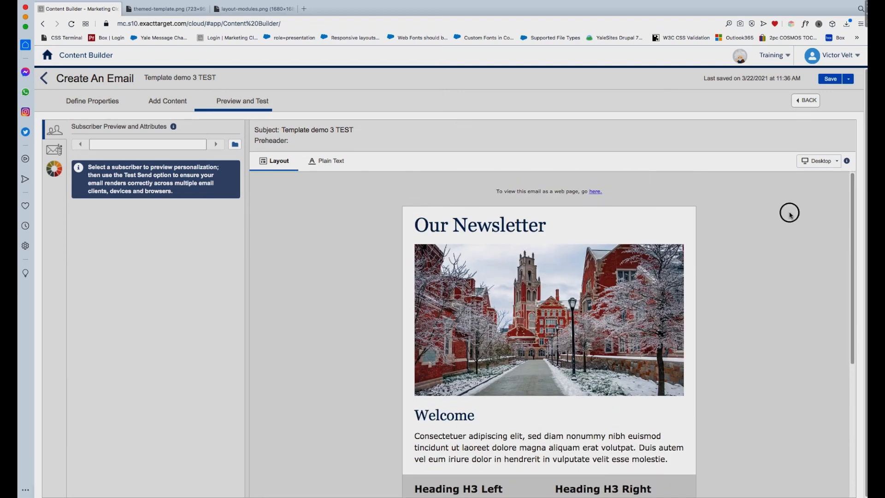
click(811, 101)
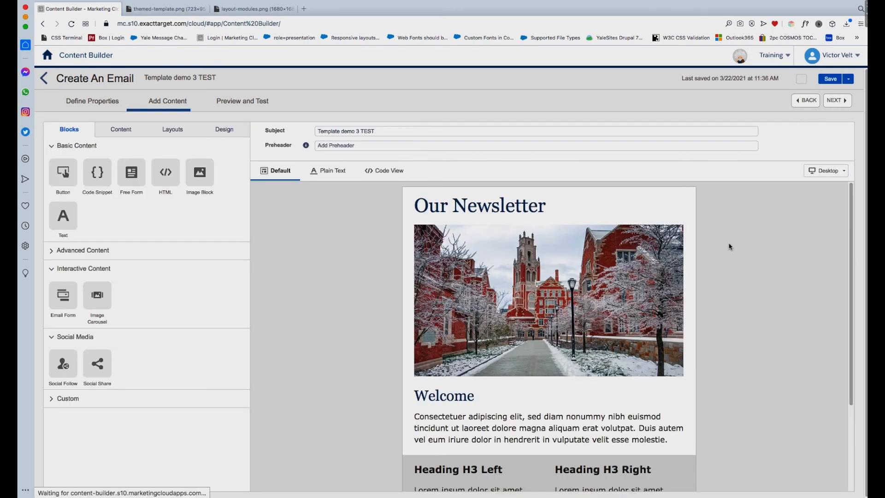
drag(851, 227, 858, 146)
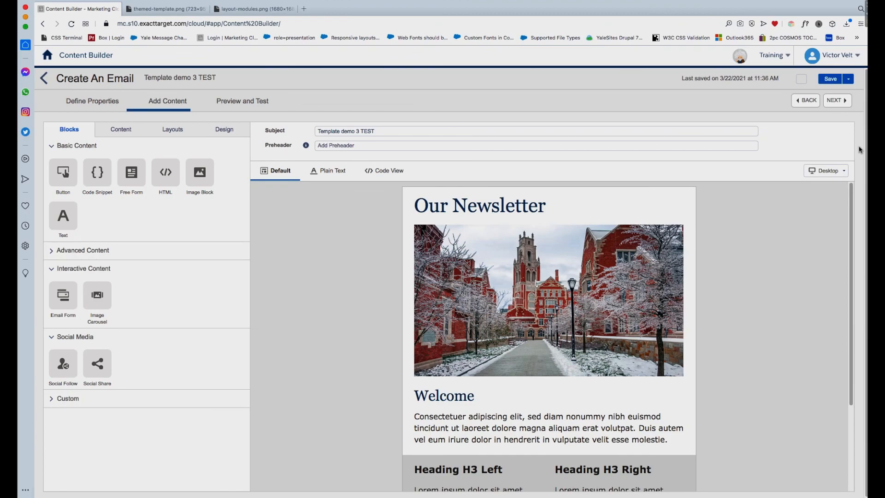